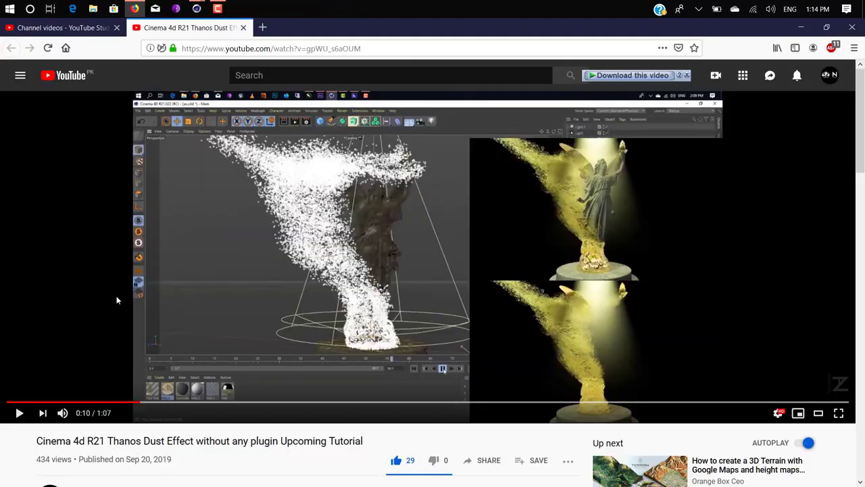
Replay the preview video from the beginning, then pause it.
click(8, 402)
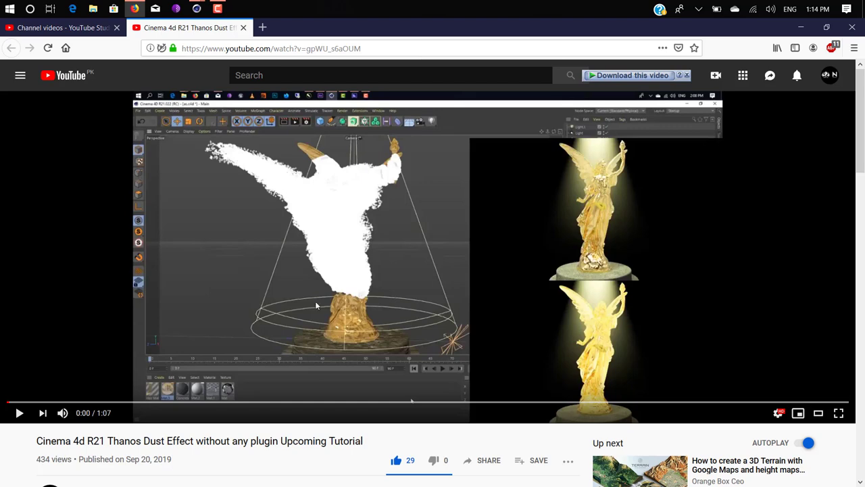
click(276, 309)
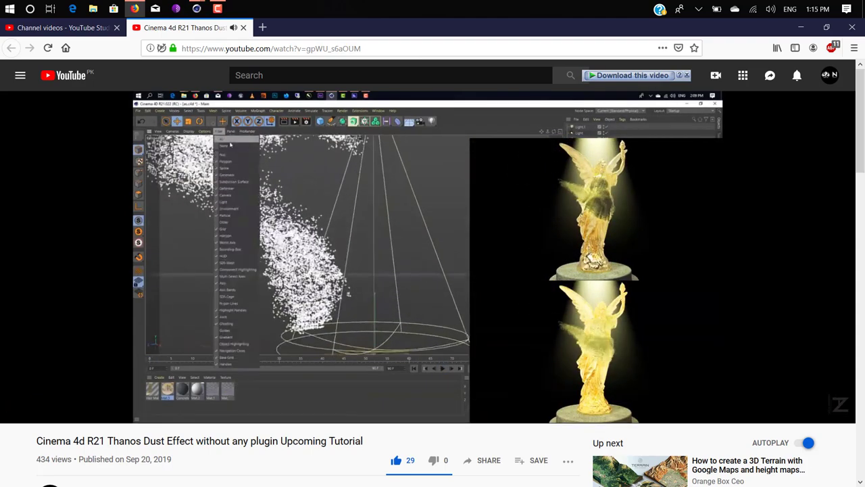
click(414, 125)
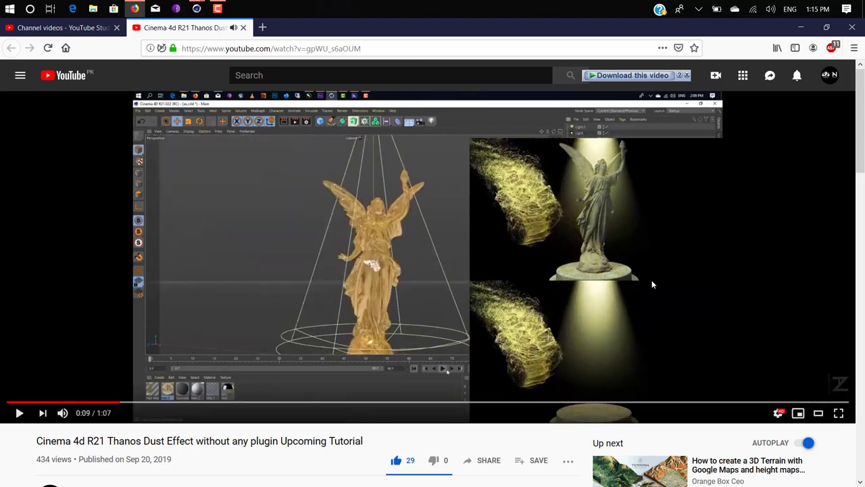
Bring Cinema 4D forward and switch to the Untitled 2 project holding the lucy statue.
mouse_move(196, 9)
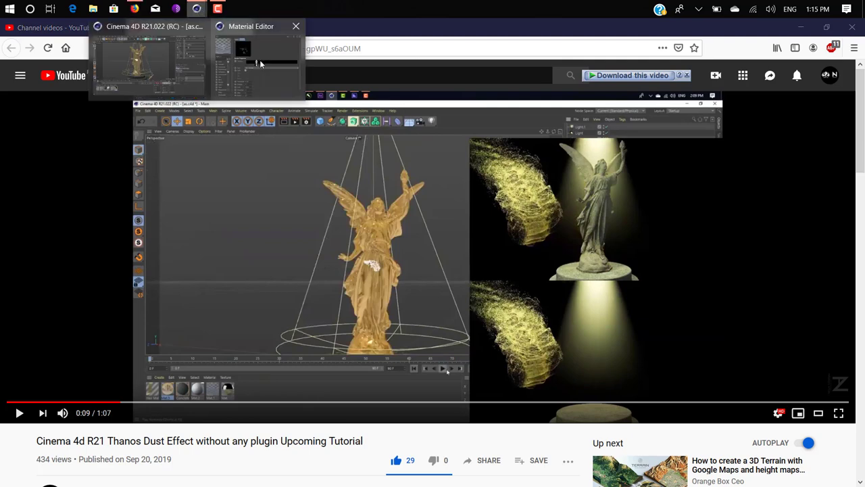
click(157, 65)
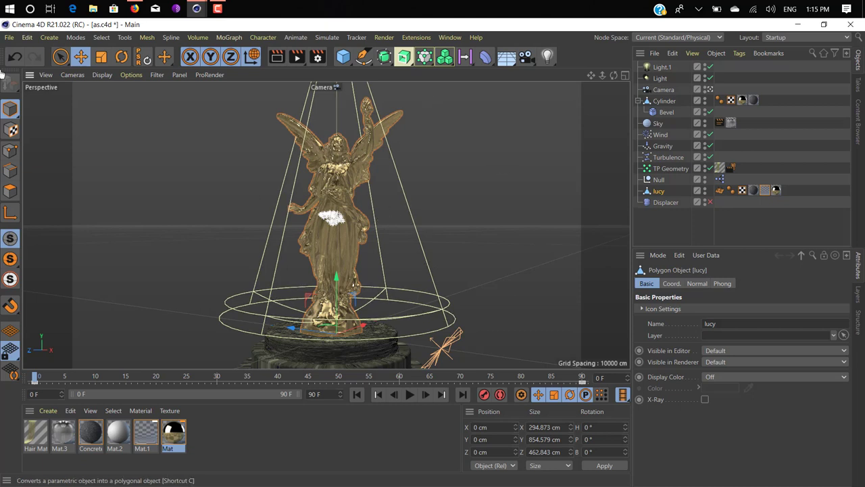
key(alt+f)
key(Escape)
key(v)
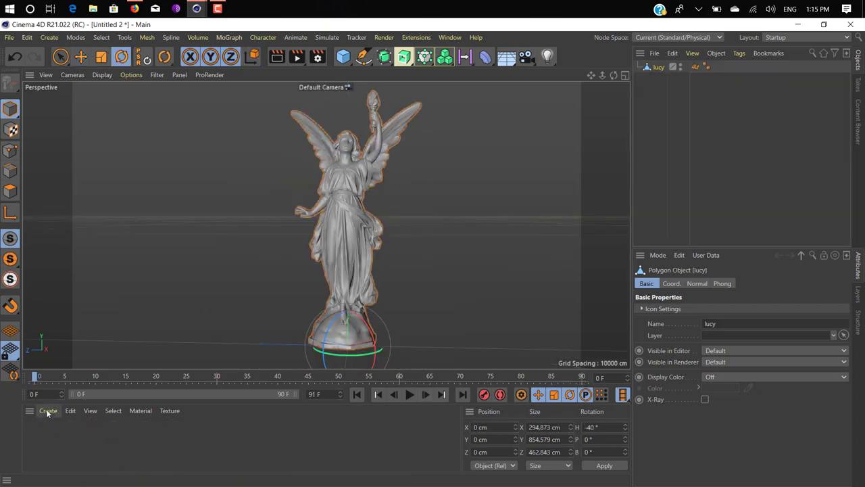
Create a new default material and apply it to the lucy statue.
click(54, 431)
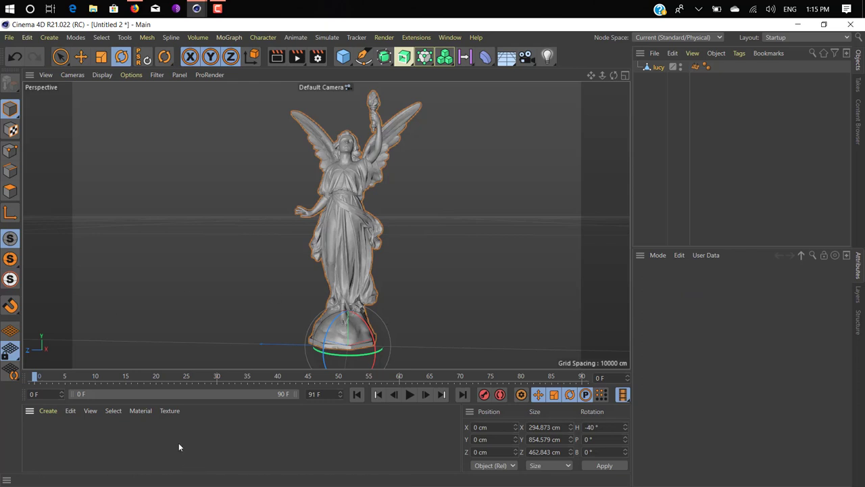
double_click(122, 444)
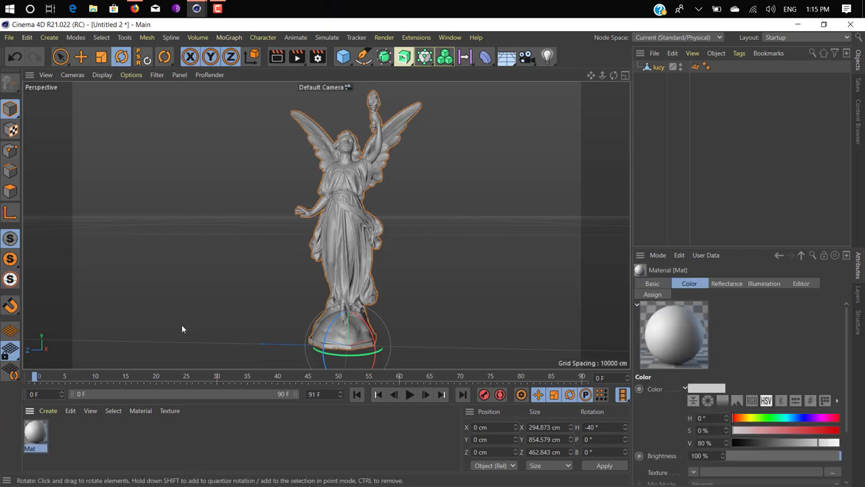
drag(34, 438, 357, 217)
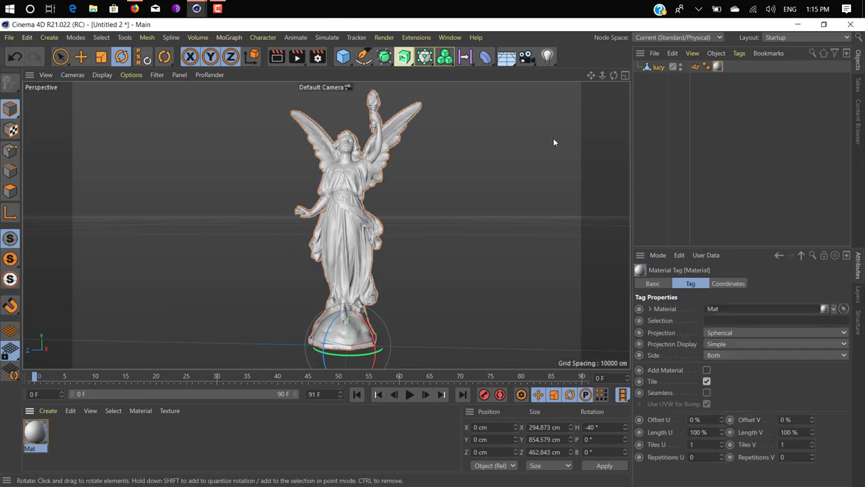
Rename the material Alpha1 and open it in the Material Editor.
click(34, 446)
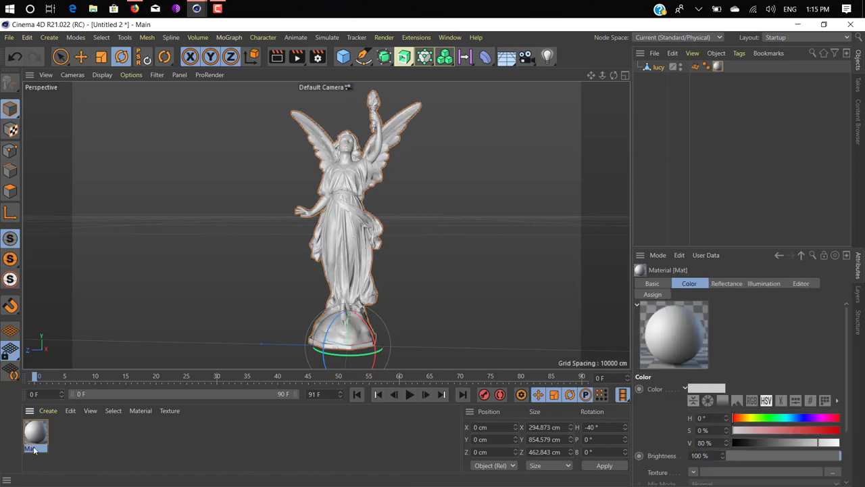
double_click(39, 450)
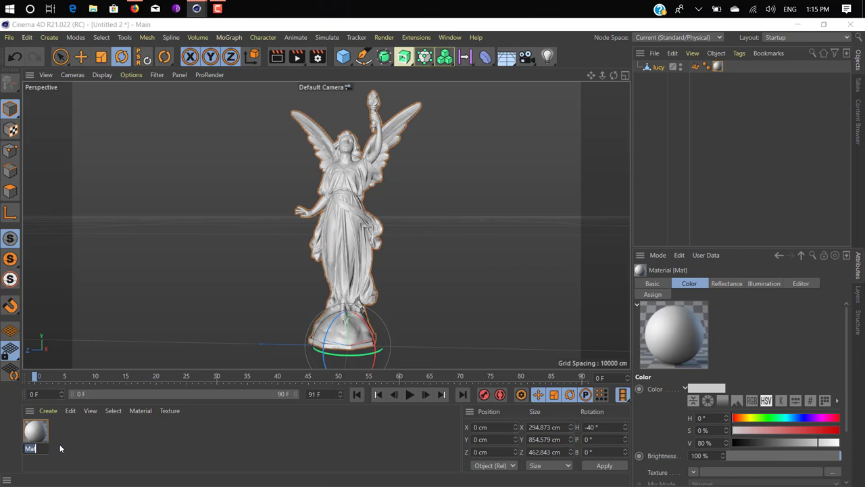
text(Alpha)
key(Return)
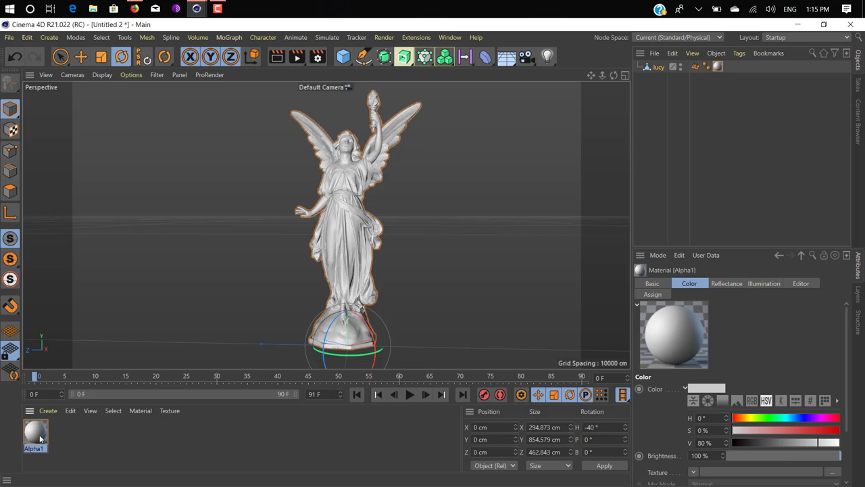
double_click(39, 436)
Give Alpha1's Color a 2D - Circular Gradient texture with the white knot dragged far left.
drag(315, 77, 567, 79)
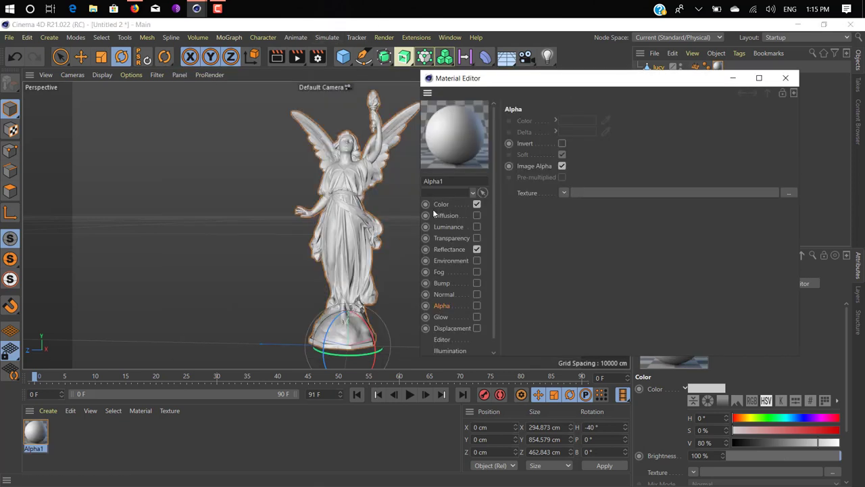
click(441, 204)
click(562, 203)
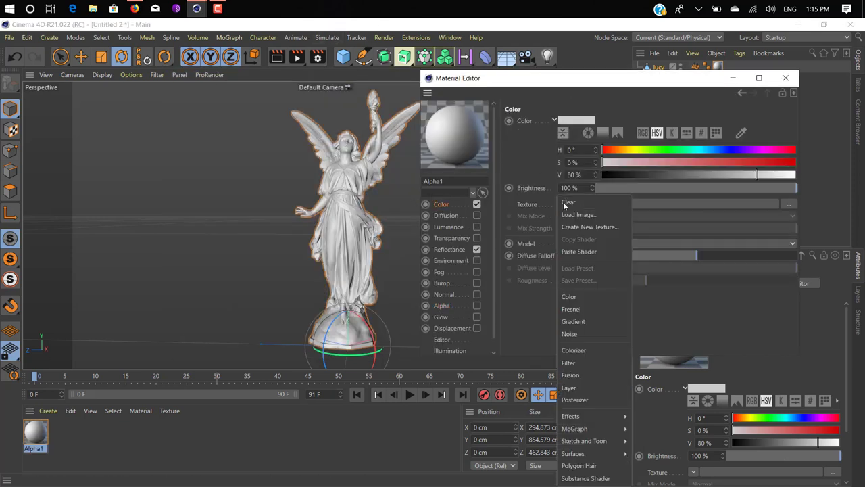
click(582, 320)
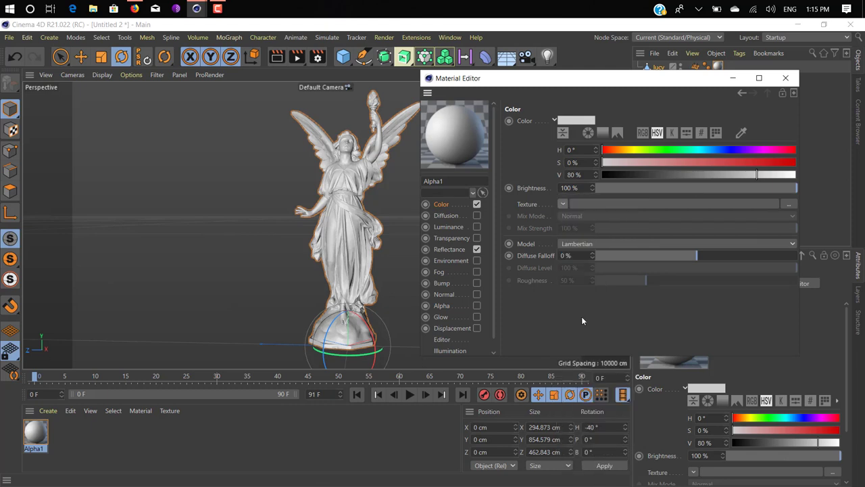
click(600, 204)
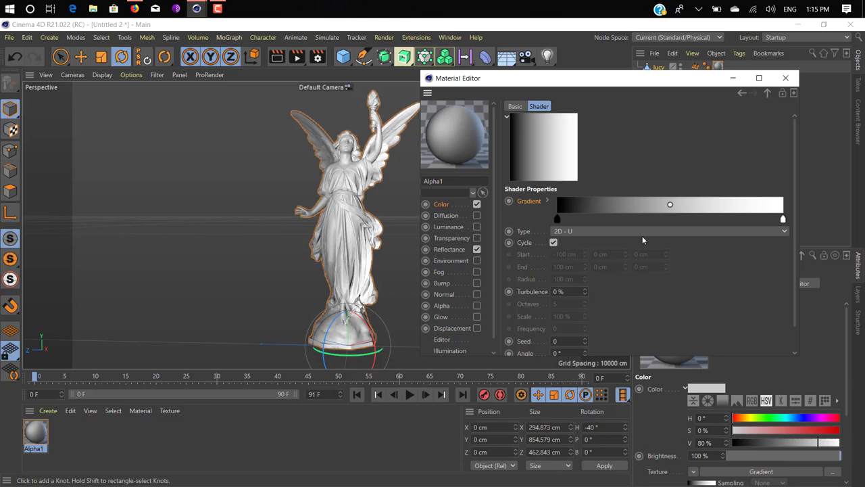
click(579, 231)
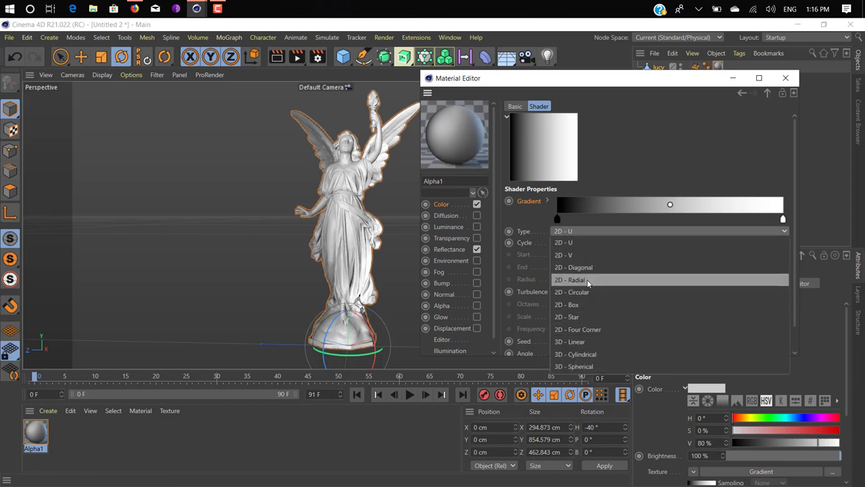
click(571, 291)
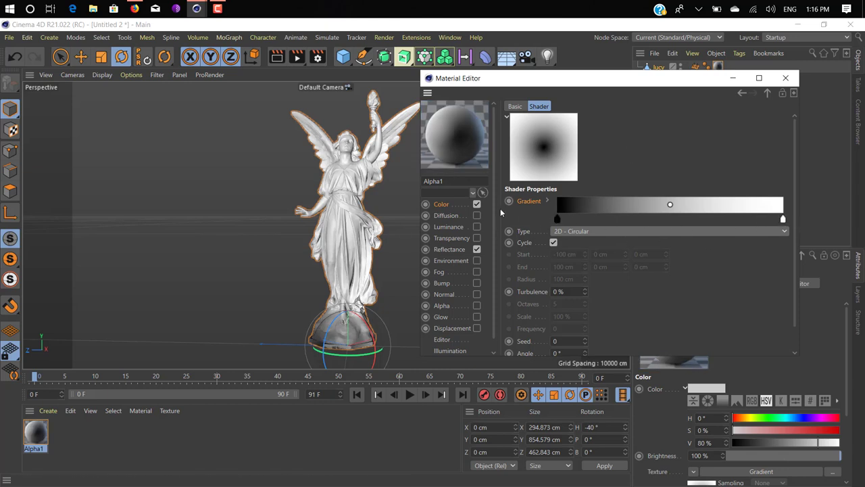
drag(784, 222, 834, 228)
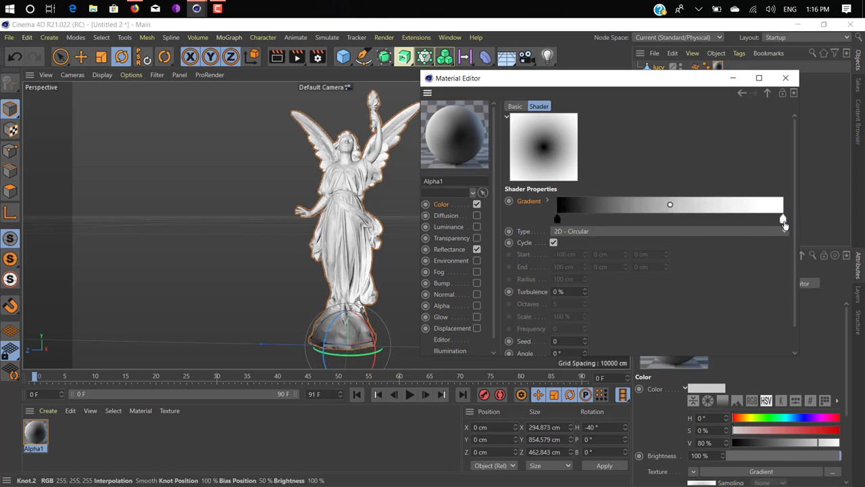
drag(783, 221, 563, 231)
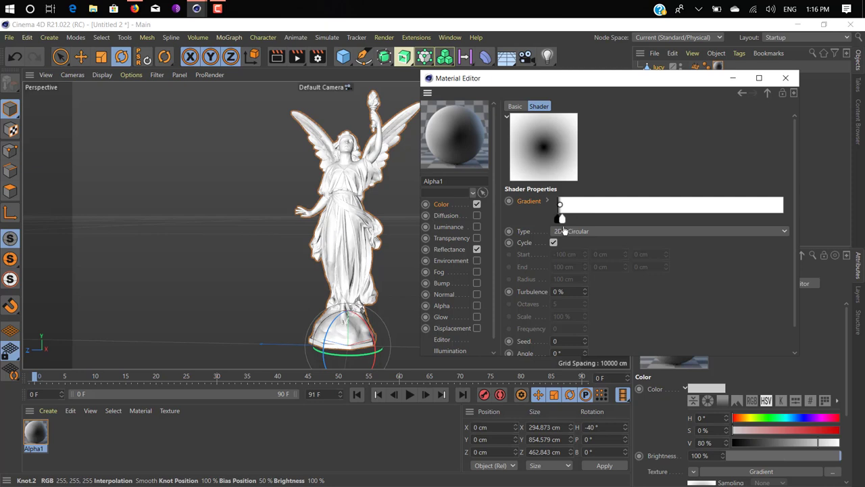
Show the Gradient parameter's sub-channels via User Interface > Show Sub-channels.
right_click(528, 201)
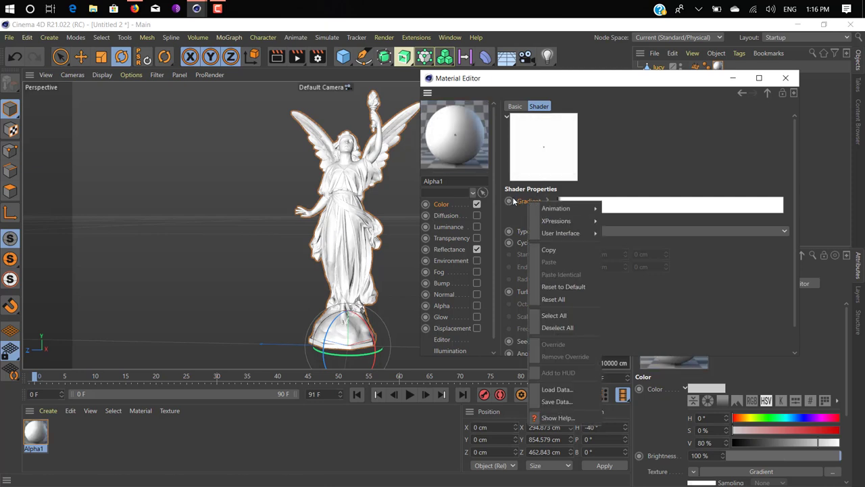
mouse_move(549, 232)
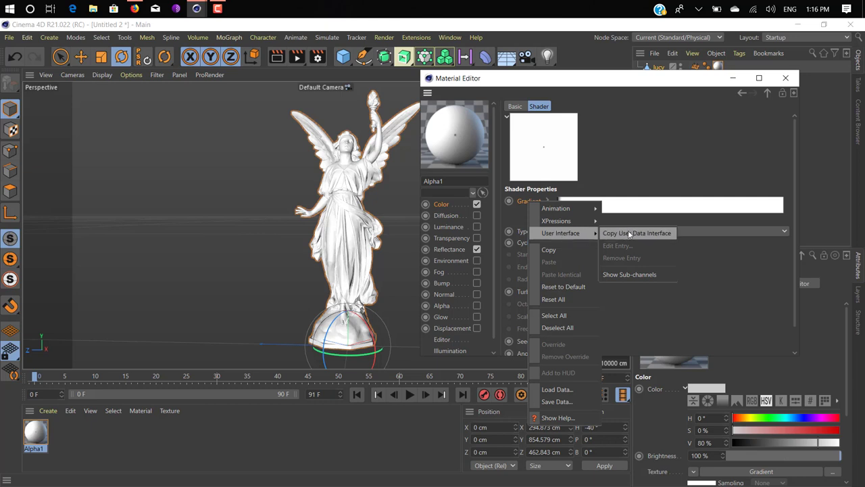
click(616, 274)
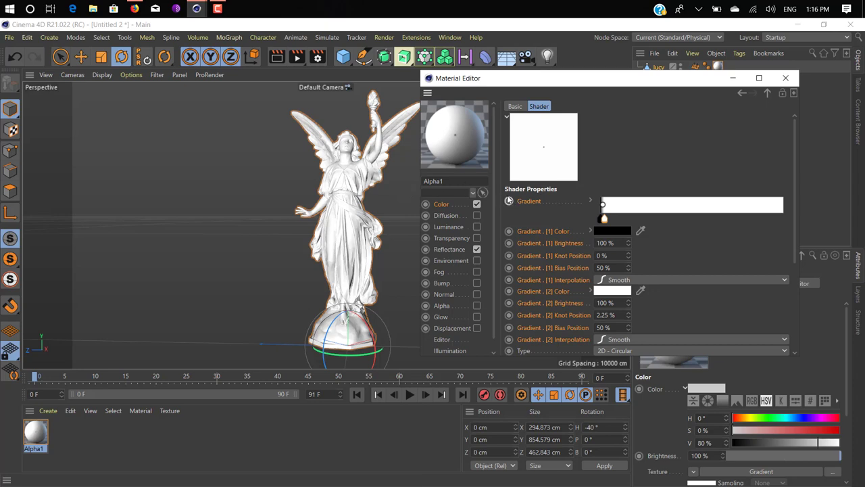
drag(519, 79, 563, 81)
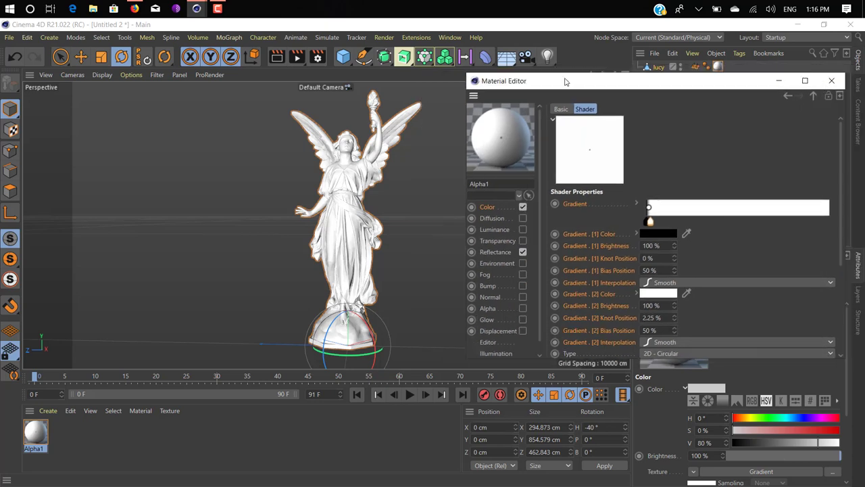
Keyframe the Gradient and all its sub-parameters at frame 0.
click(483, 399)
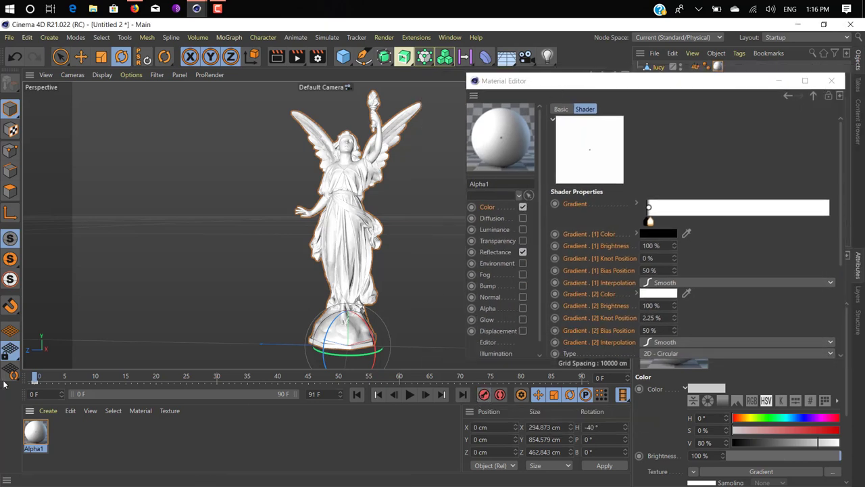
click(646, 205)
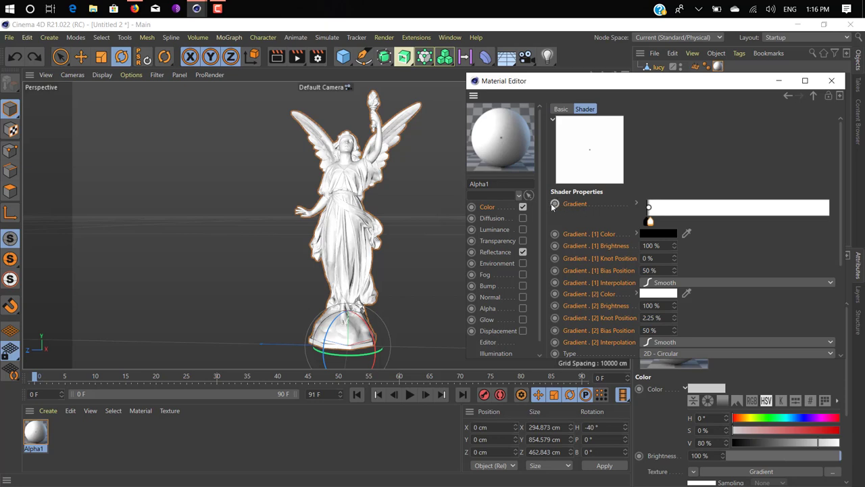
click(555, 204)
drag(671, 81, 630, 64)
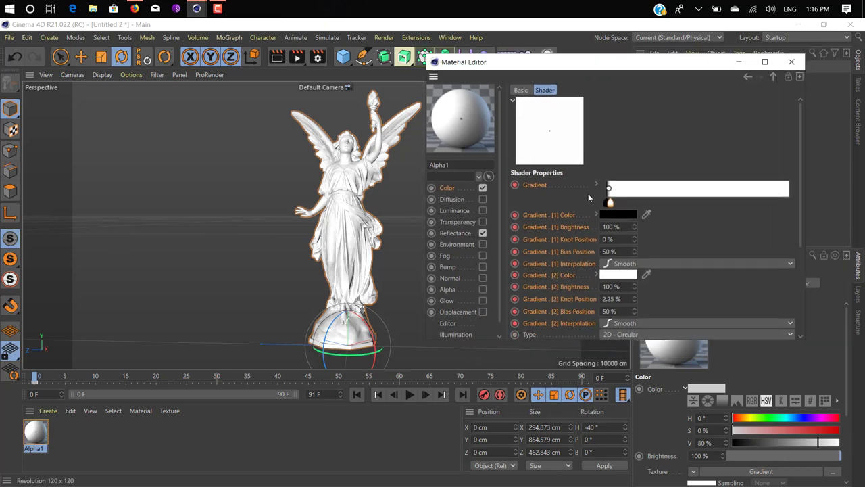
At frame 90, move the white knot to 100% and the black to ~86%, then keyframe.
click(39, 377)
click(582, 378)
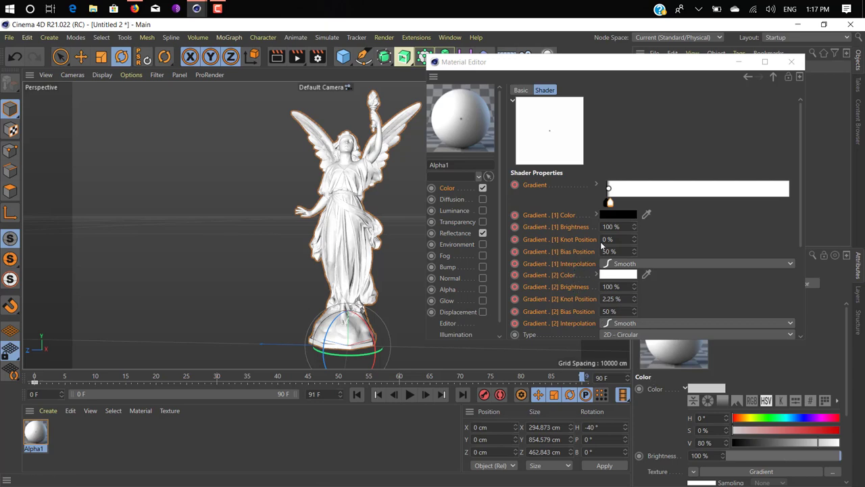
click(610, 206)
drag(610, 209, 800, 212)
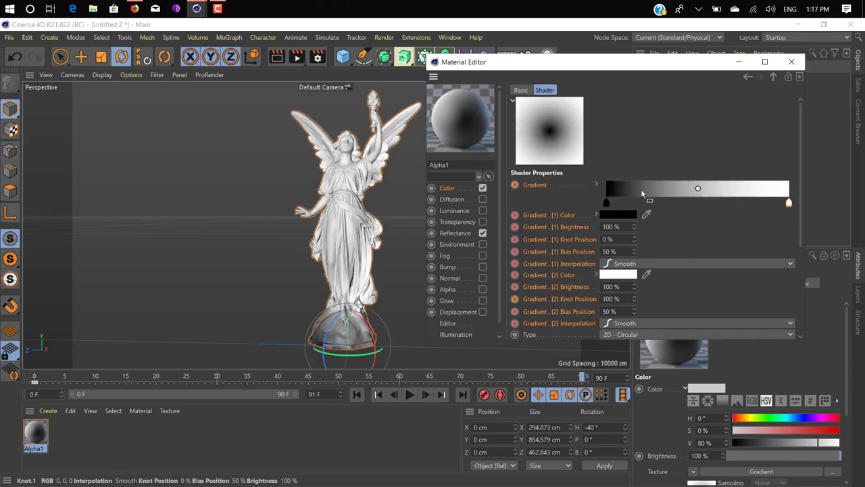
drag(606, 203, 789, 205)
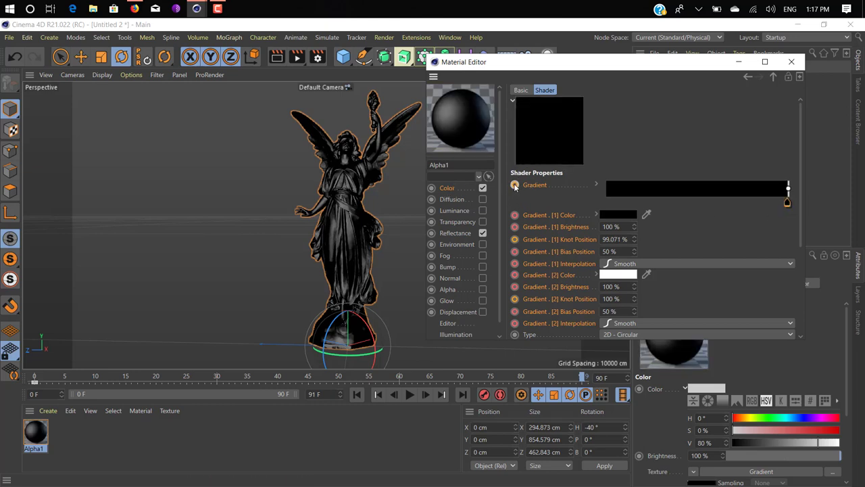
click(515, 185)
Play the white-to-black fade from the start and stop partway to inspect it.
click(357, 394)
click(410, 394)
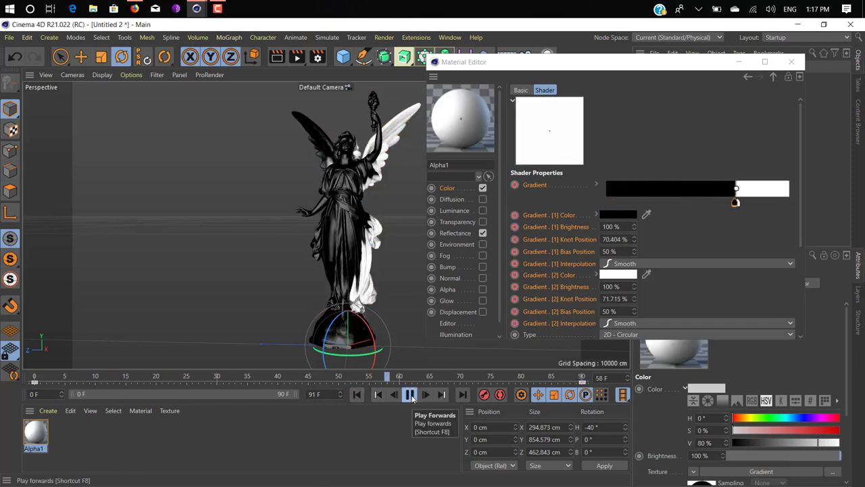
click(410, 395)
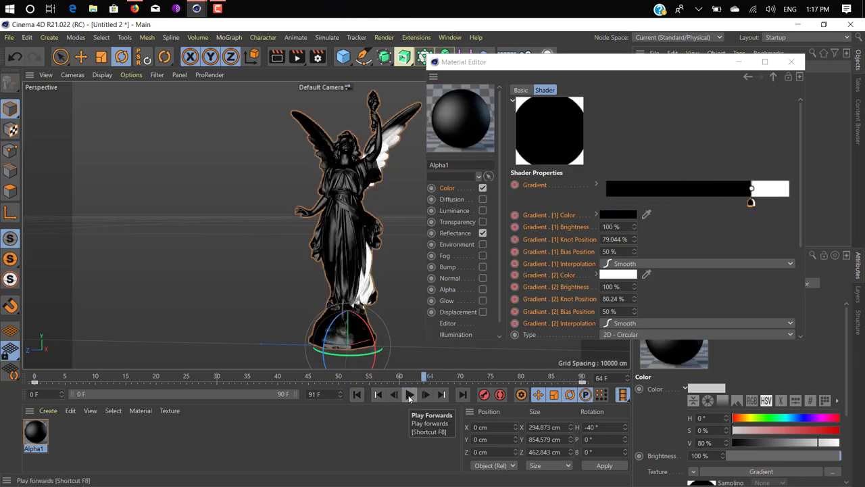
scroll(771, 290, down, 3)
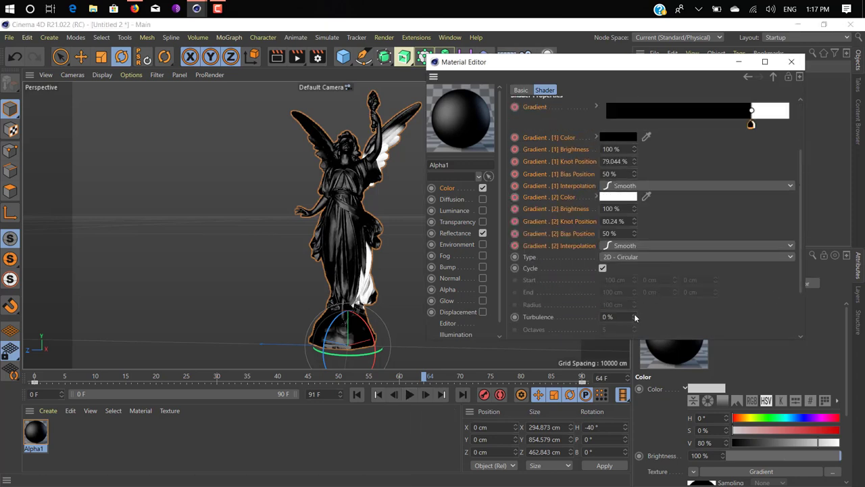
Set the gradient's Turbulence to 50%, then change it to 30%.
click(627, 317)
text(50)
key(Return)
scroll(656, 281, up, 2)
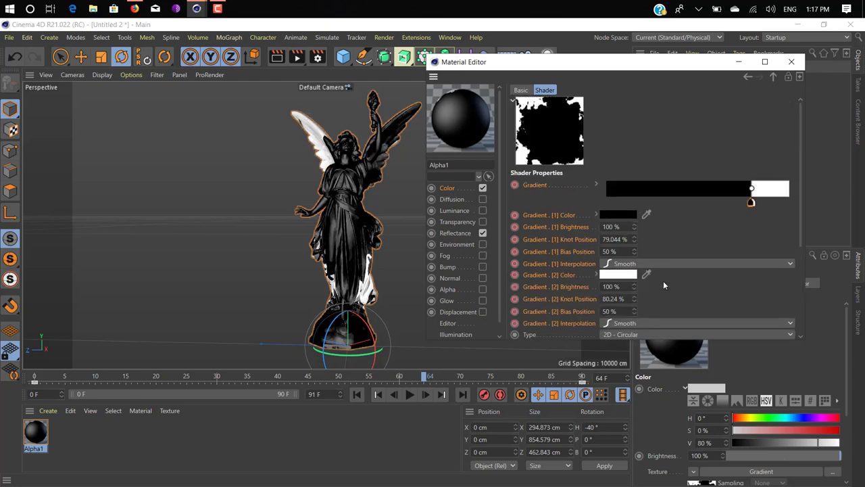
scroll(663, 286, down, 2)
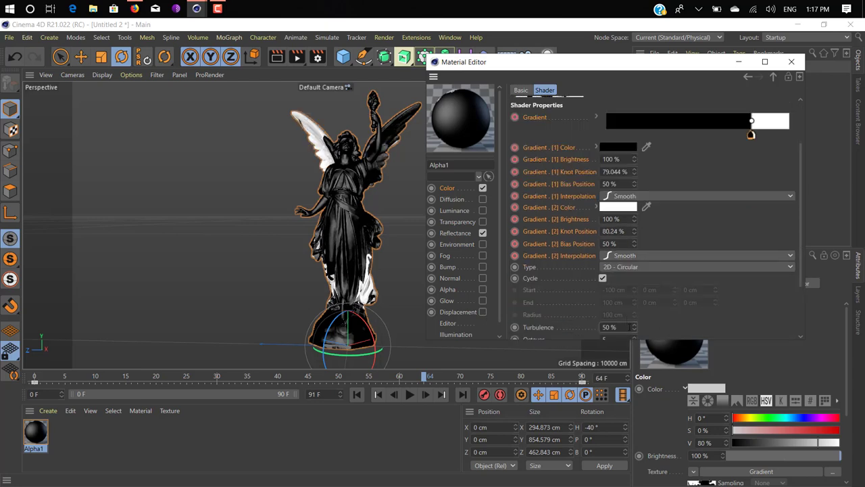
drag(773, 340, 745, 465)
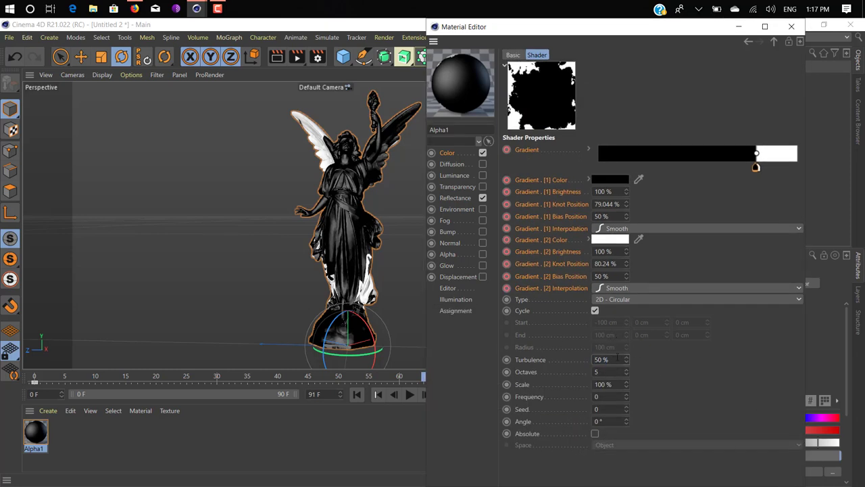
double_click(607, 359)
text(30)
key(Return)
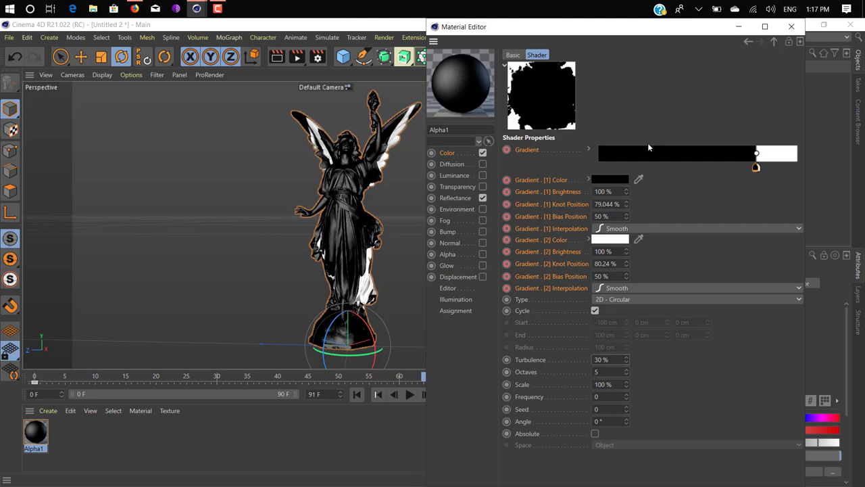
drag(656, 27, 679, 27)
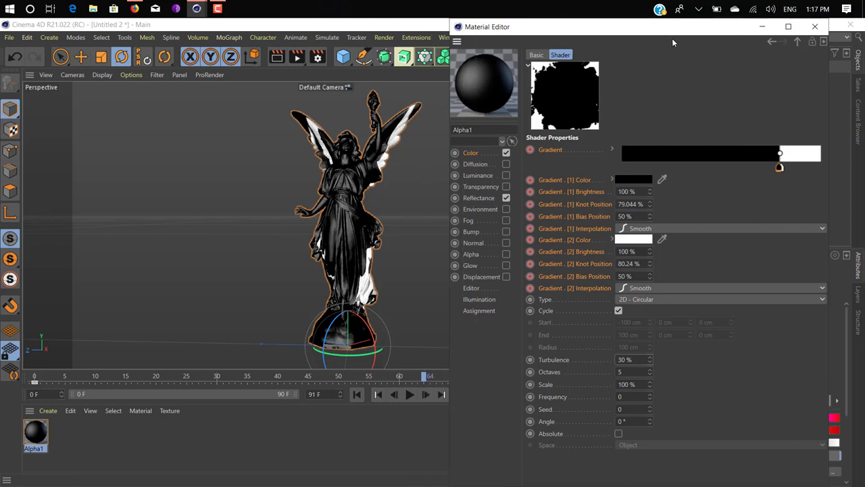
click(470, 158)
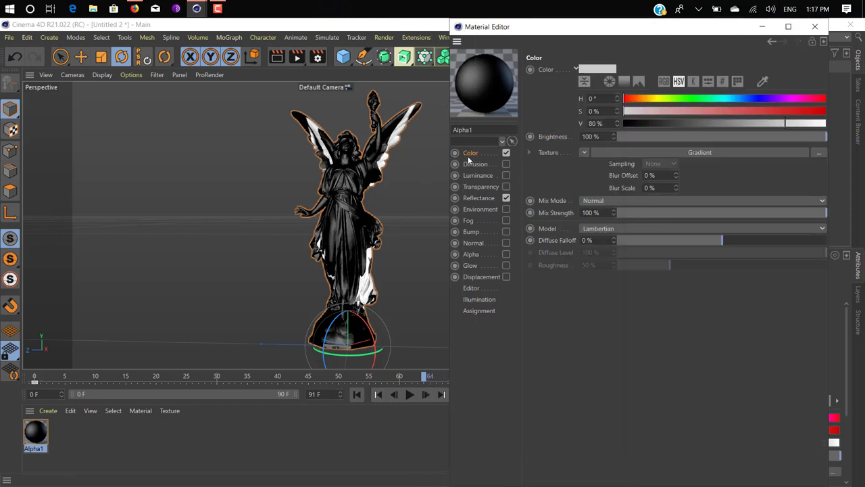
Copy the turbulent Color gradient into the enabled Alpha channel texture and rewind to frame 0.
click(583, 153)
click(636, 218)
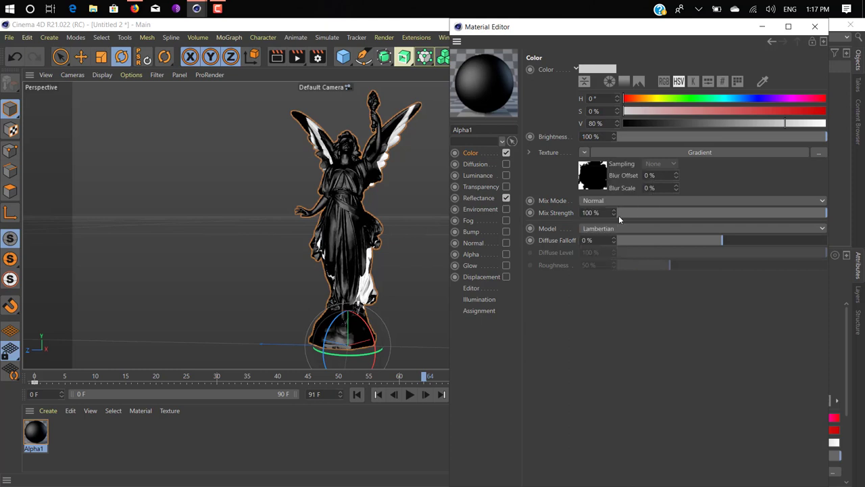
click(507, 254)
click(584, 142)
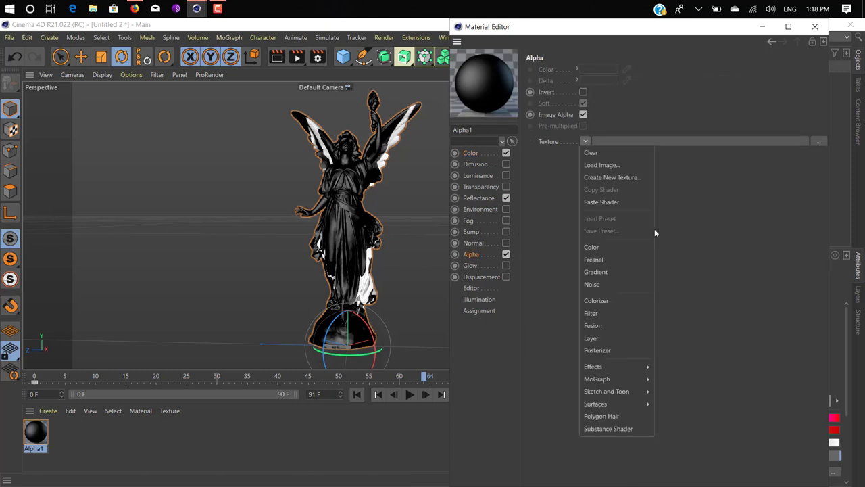
click(608, 201)
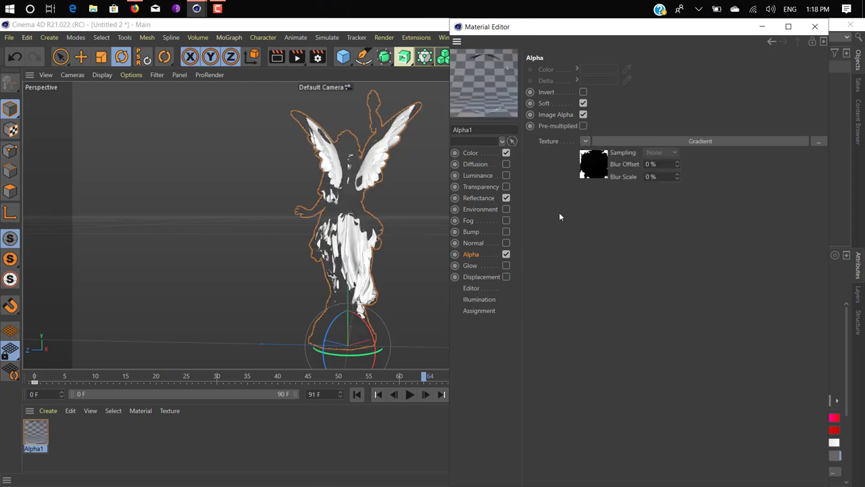
click(356, 394)
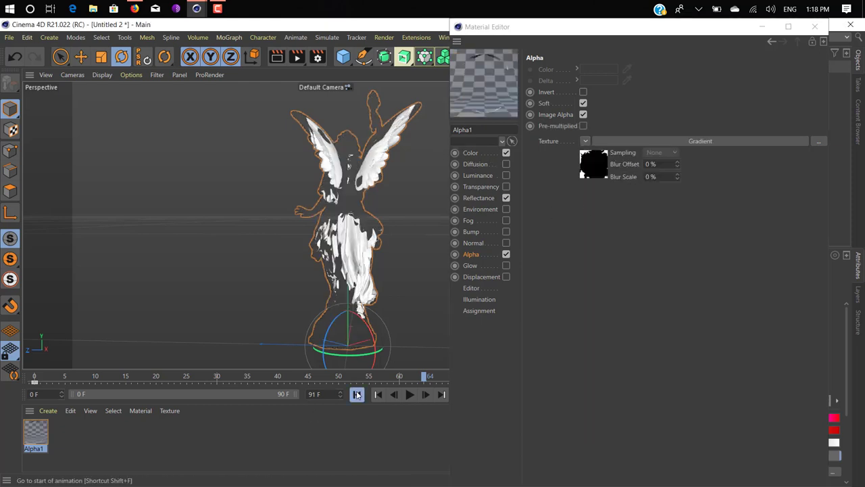
Close the Material Editor and set the statue's material tag projection to Frontal.
drag(429, 245, 398, 316)
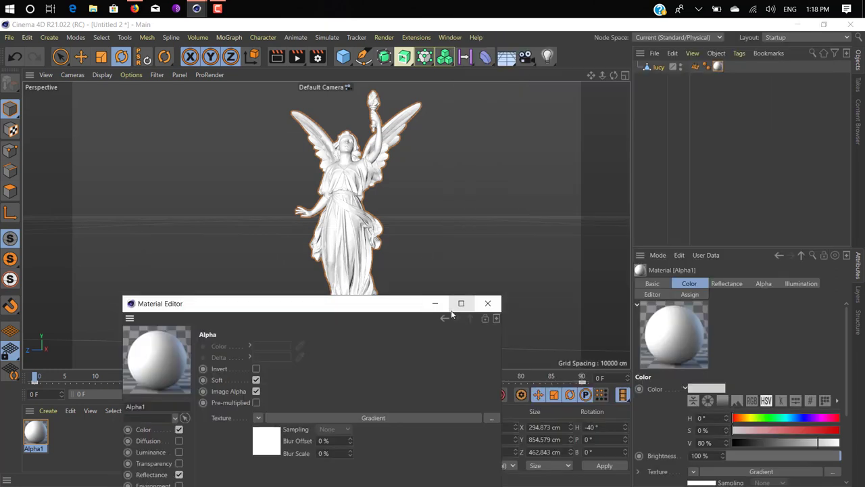
click(491, 304)
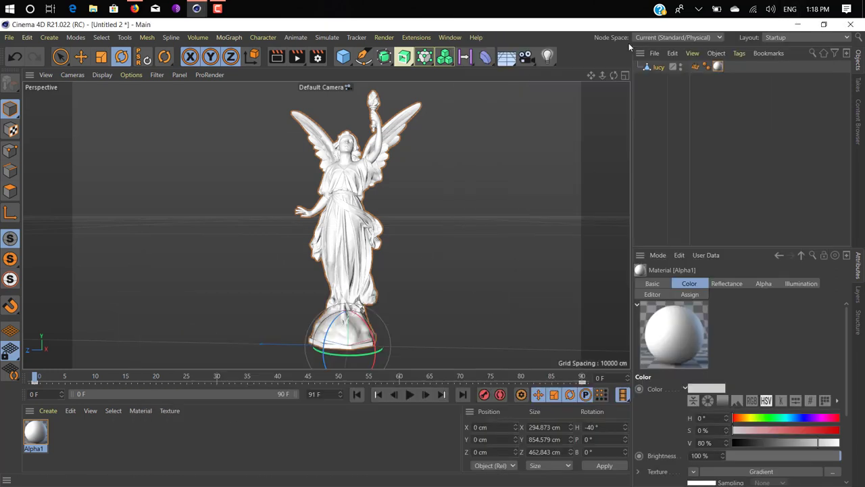
click(718, 67)
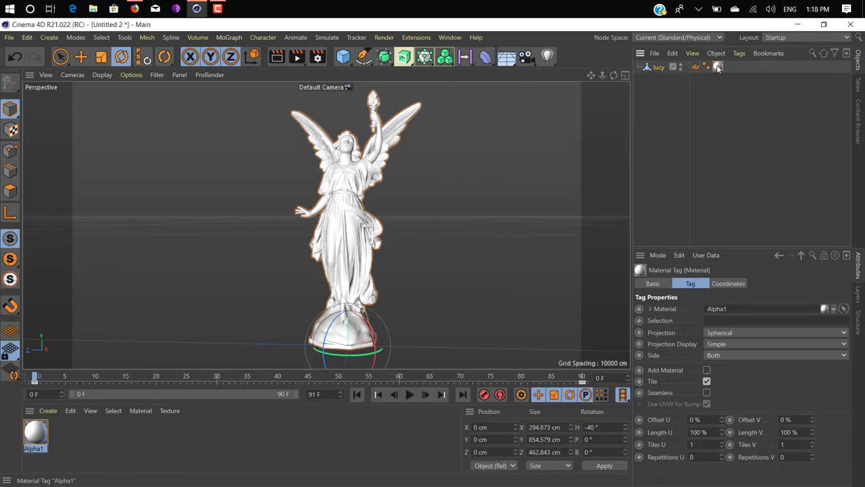
click(726, 334)
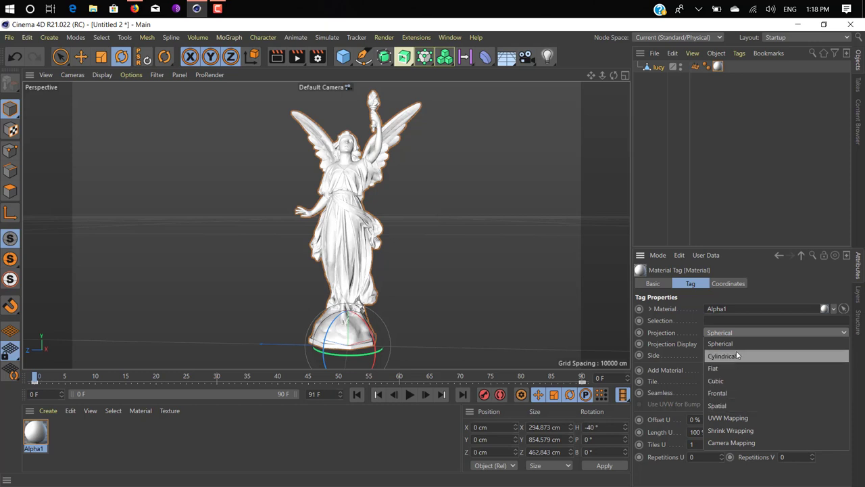
click(734, 393)
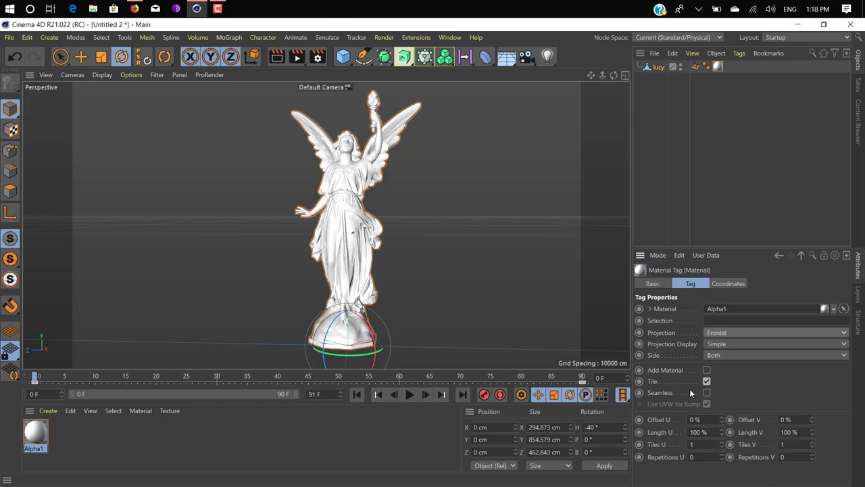
Play the dissolve, stop at frame 30, and orbit around the statue to inspect it.
click(410, 394)
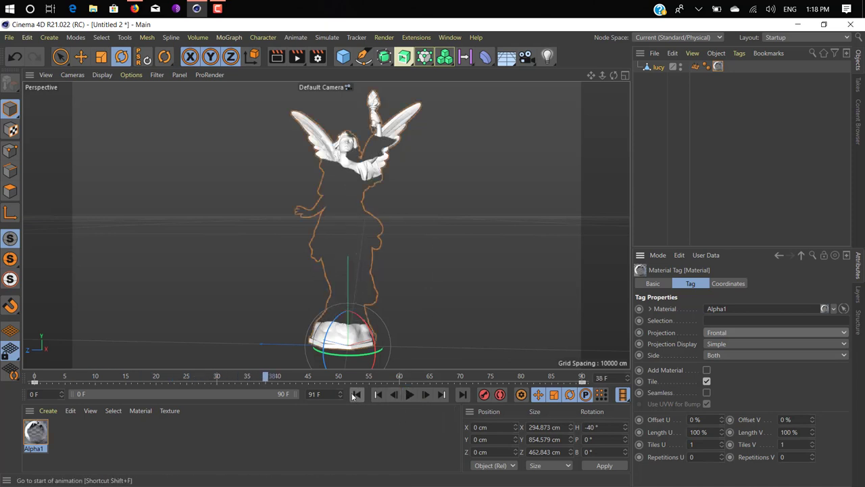
mouse_move(218, 378)
mouse_down()
mouse_move(135, 377)
mouse_move(217, 378)
mouse_up()
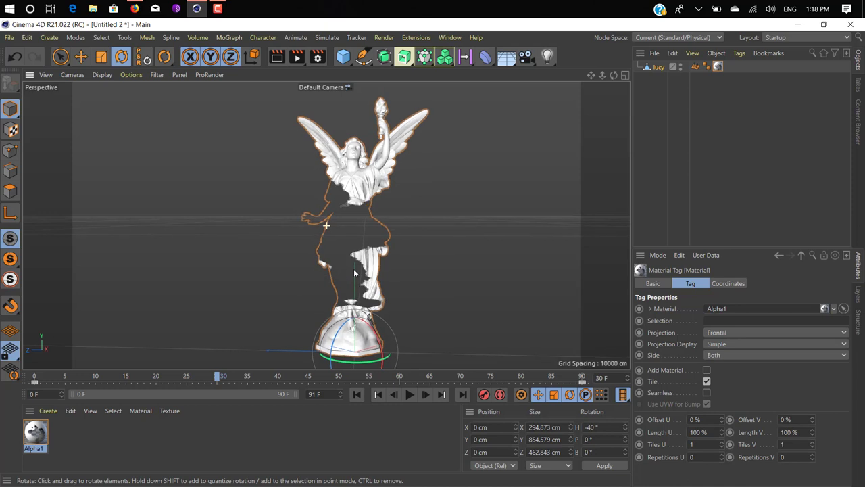
alt+drag(353, 274, 359, 256)
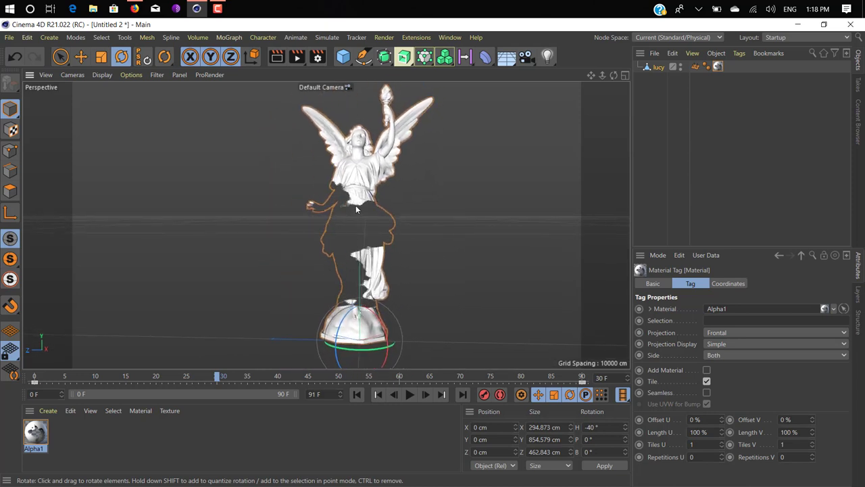
alt+drag(358, 204, 343, 207)
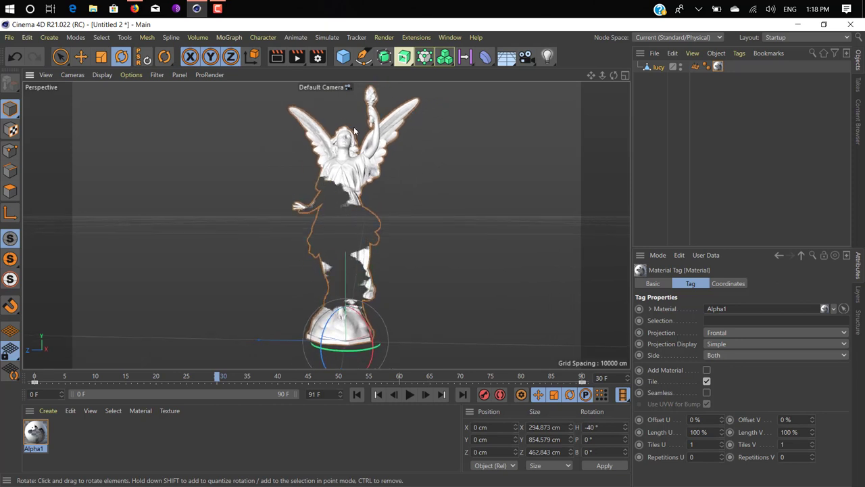
scroll(353, 130, up, 3)
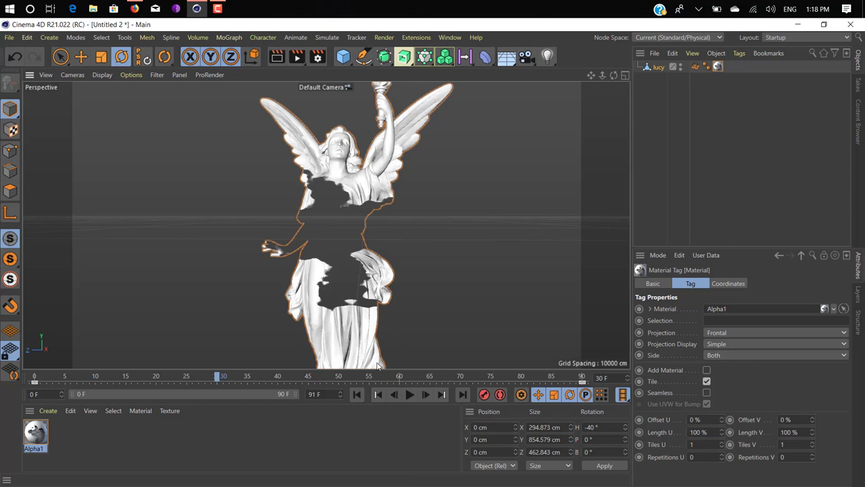
right_click(718, 68)
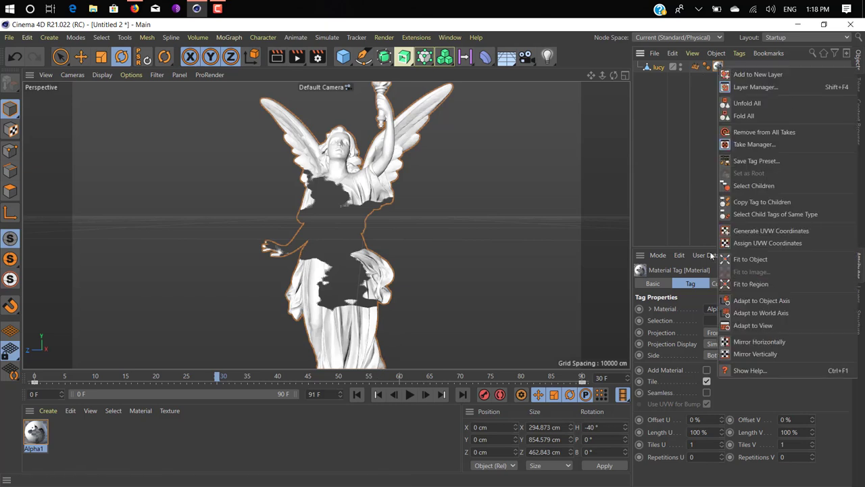
click(771, 231)
scroll(343, 192, down, 5)
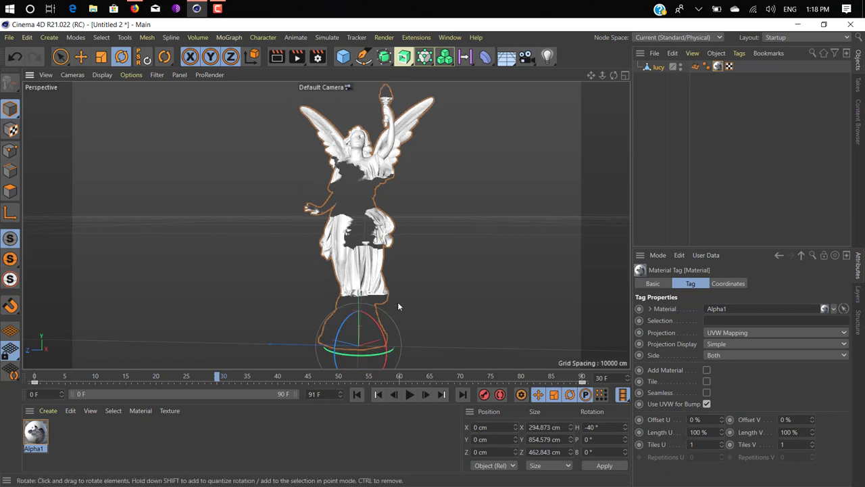
scroll(364, 228, up, 3)
scroll(367, 212, up, 2)
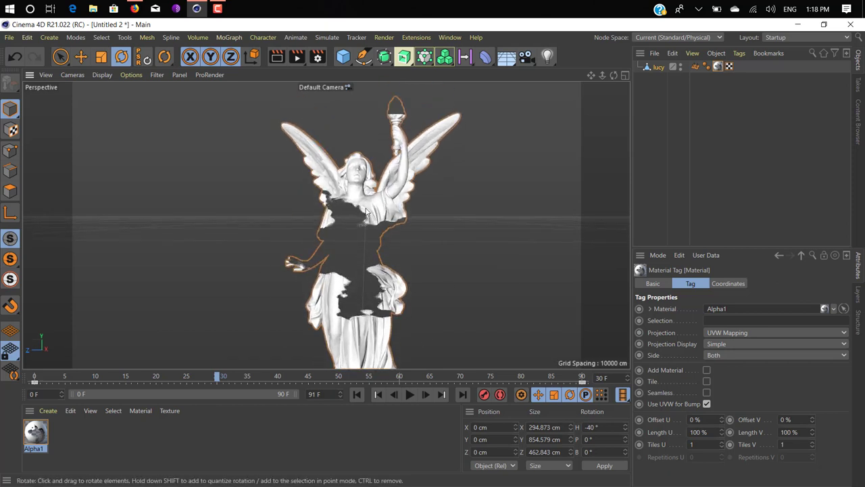
scroll(368, 213, down, 1)
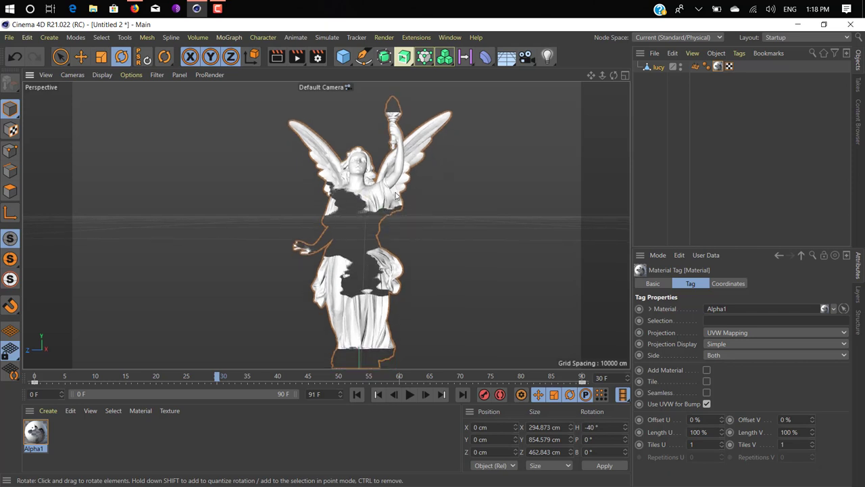
scroll(405, 239, down, 2)
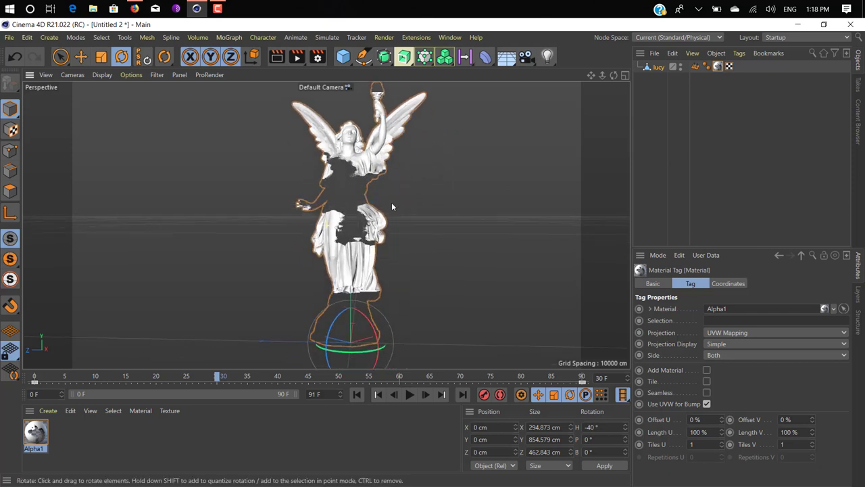
middle_drag(392, 207, 399, 214)
key(ctrl+z)
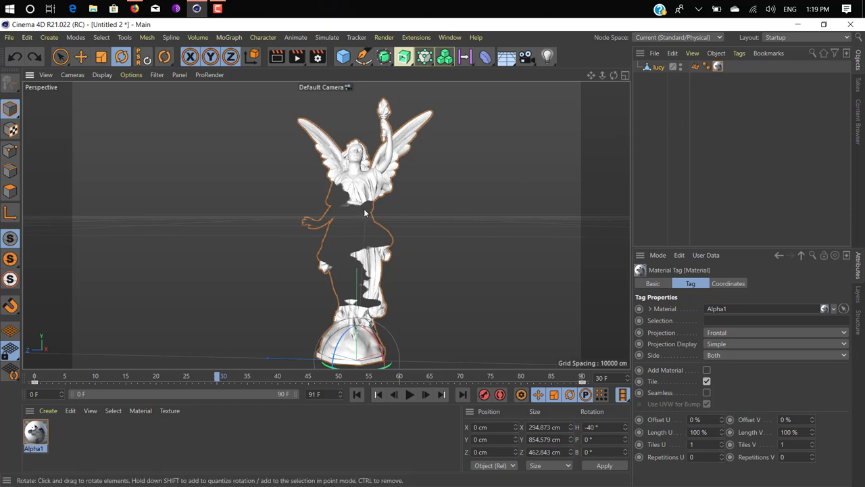
scroll(363, 212, up, 2)
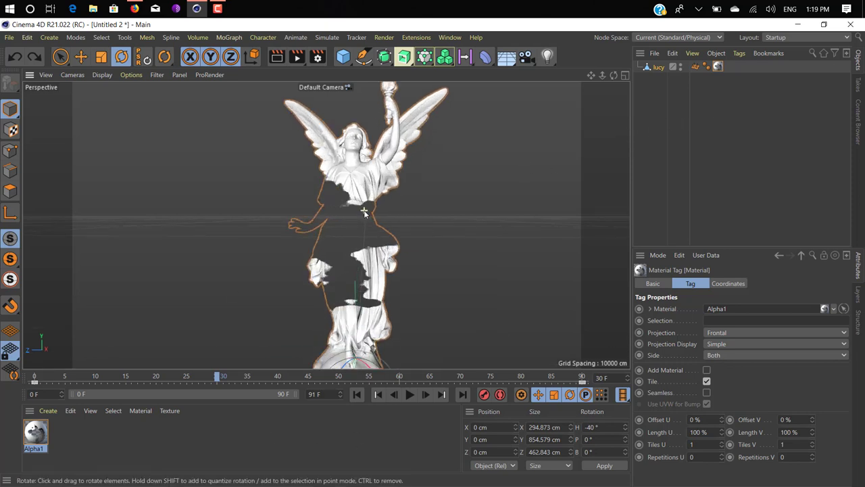
alt+drag(364, 212, 352, 201)
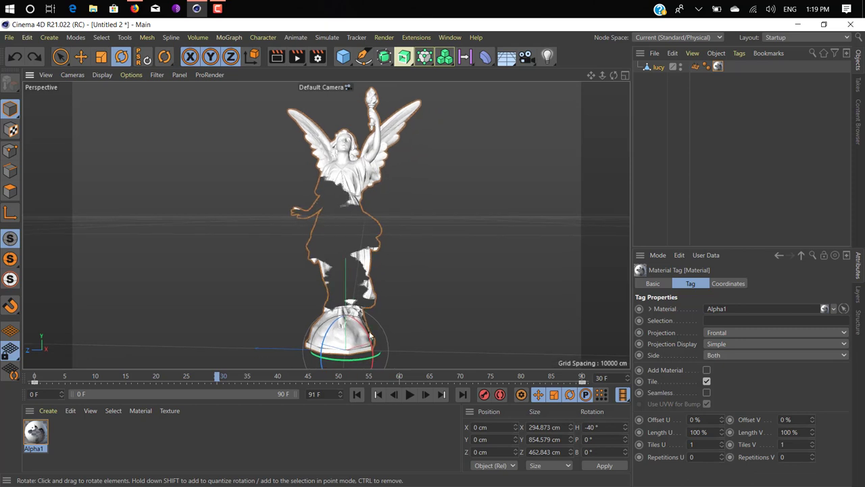
click(357, 394)
click(410, 394)
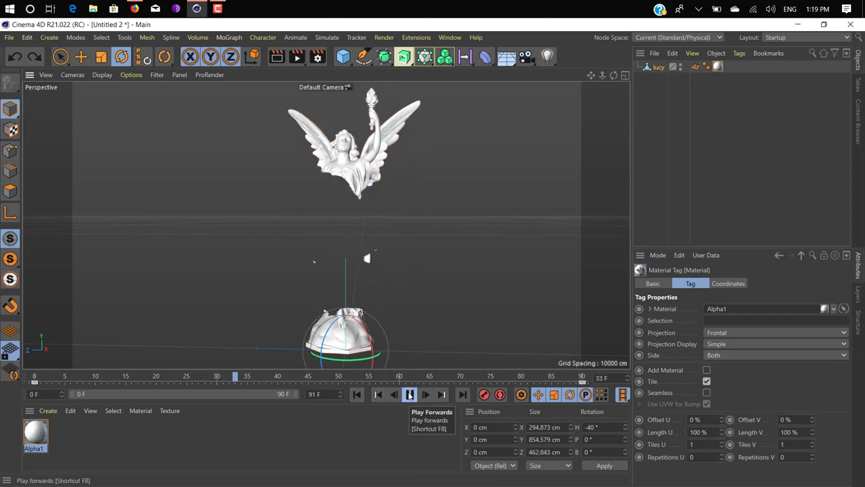
click(357, 394)
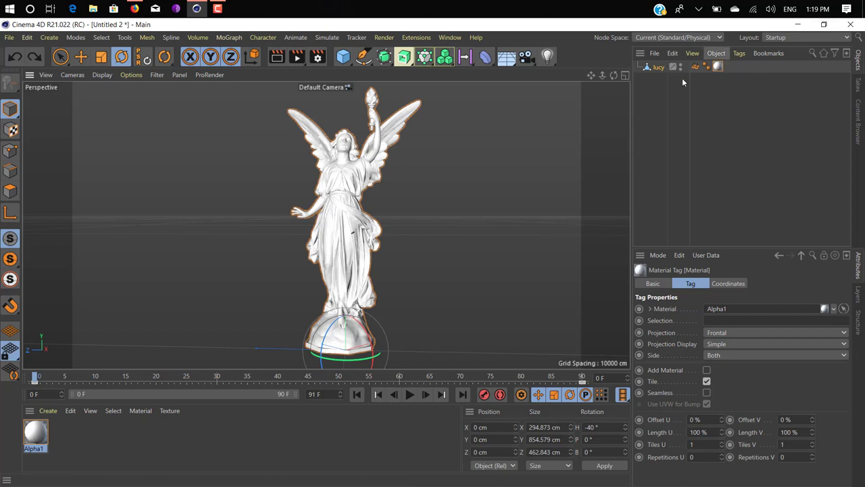
Generate UVW coordinates for the Alpha1 tag, test playback, then duplicate Alpha1 as Alpha1.1.
right_click(718, 68)
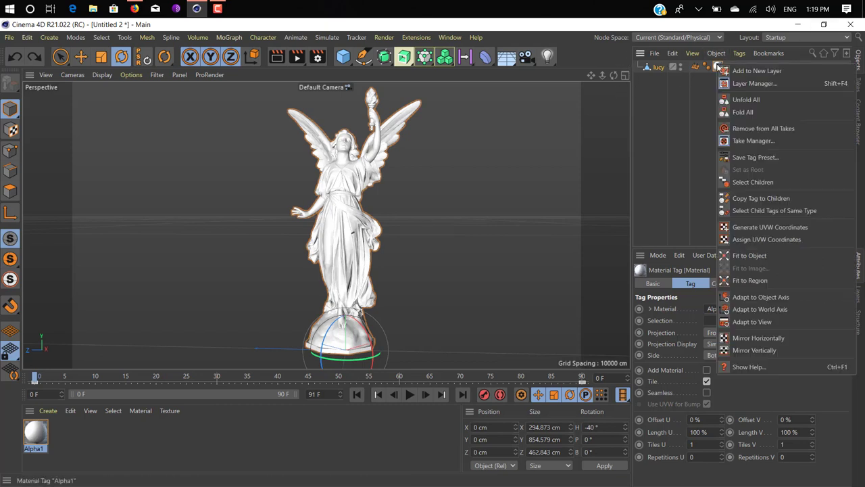
click(785, 229)
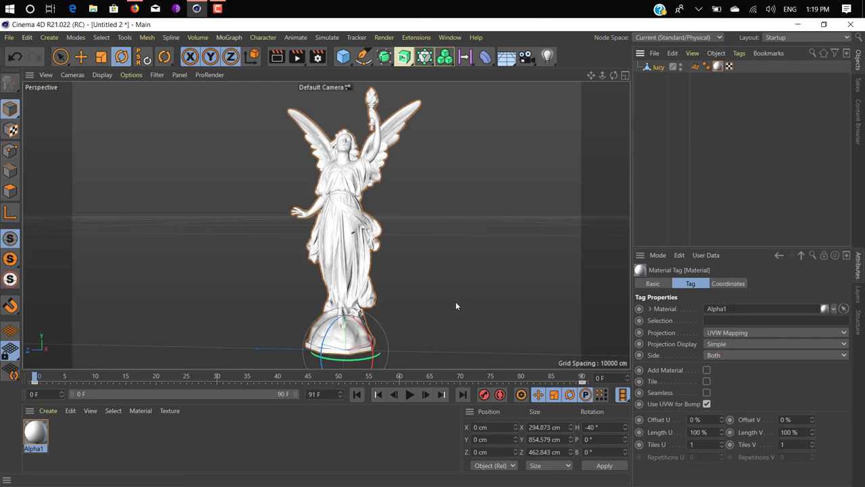
click(411, 395)
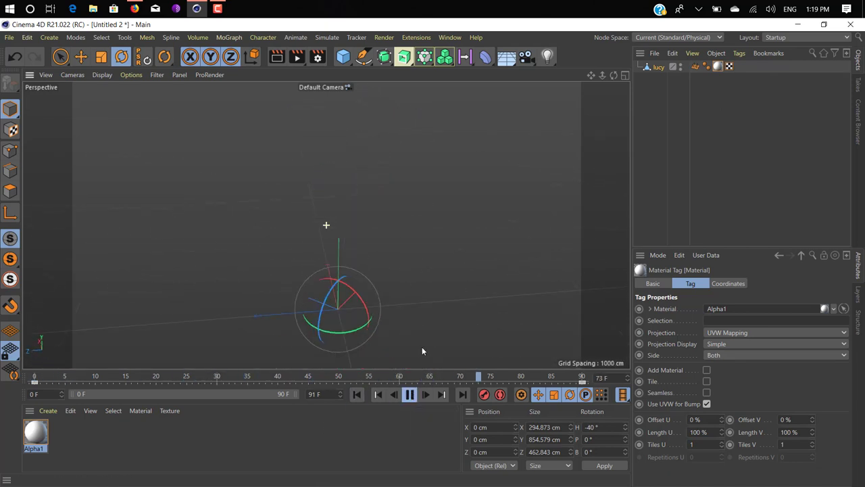
alt+drag(465, 264, 343, 226)
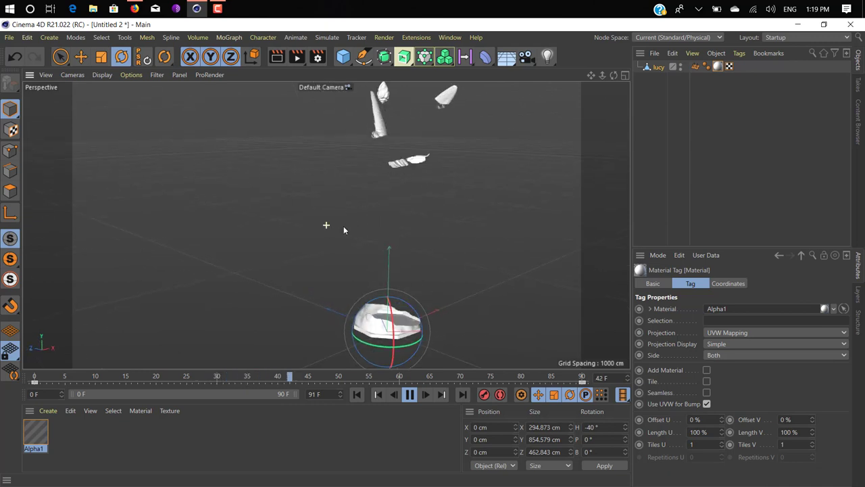
key(F8)
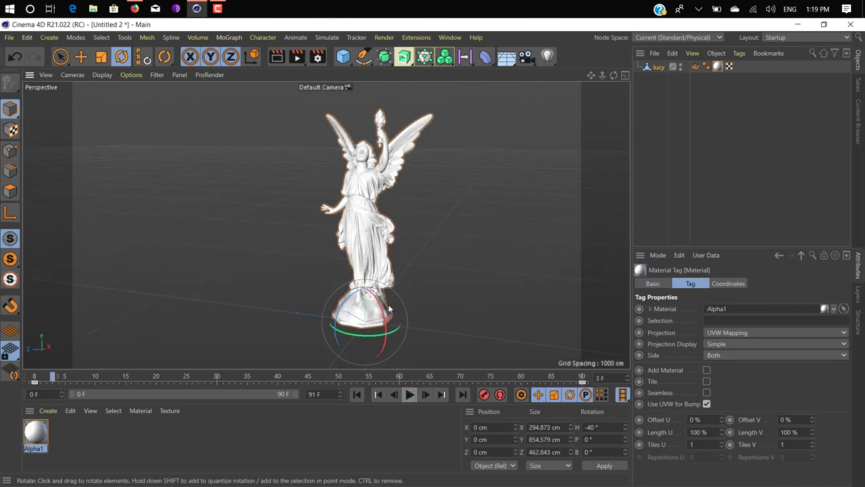
alt+drag(419, 246, 391, 282)
drag(38, 438, 69, 440)
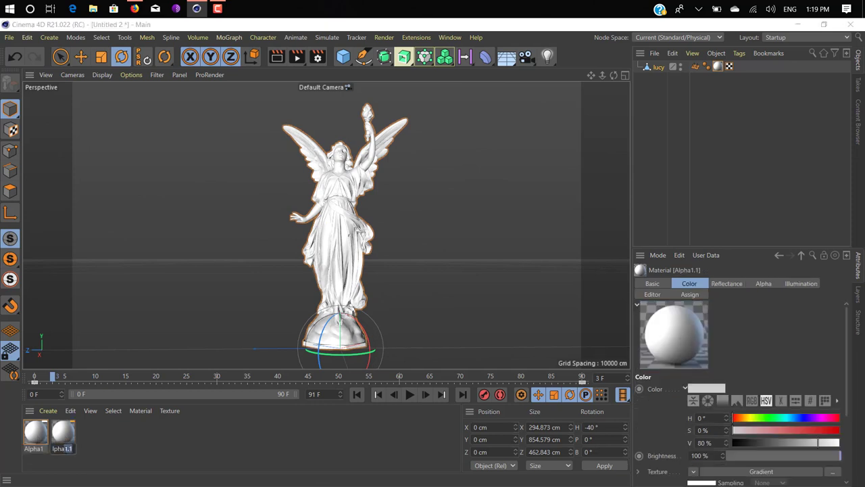
Name the copy Alpha2 and open it in the Material Editor.
key(Return)
double_click(73, 438)
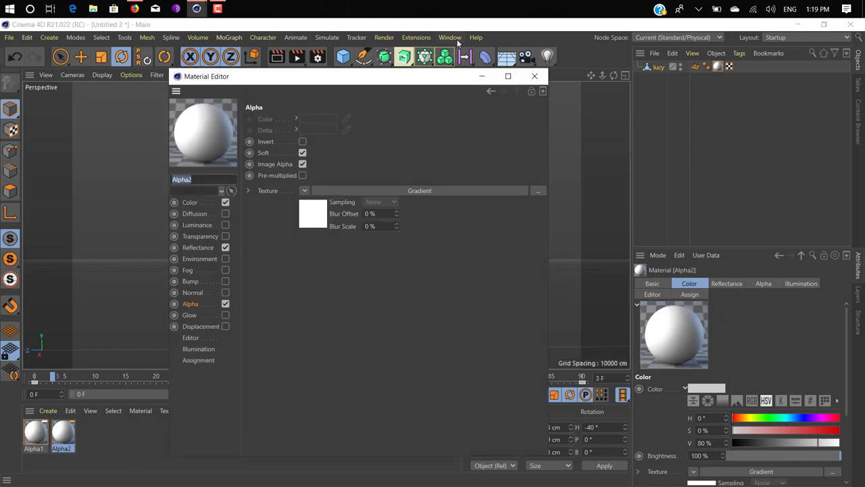
drag(430, 84, 580, 86)
Turn the Alpha gradient's first knot black (V 0%).
click(340, 306)
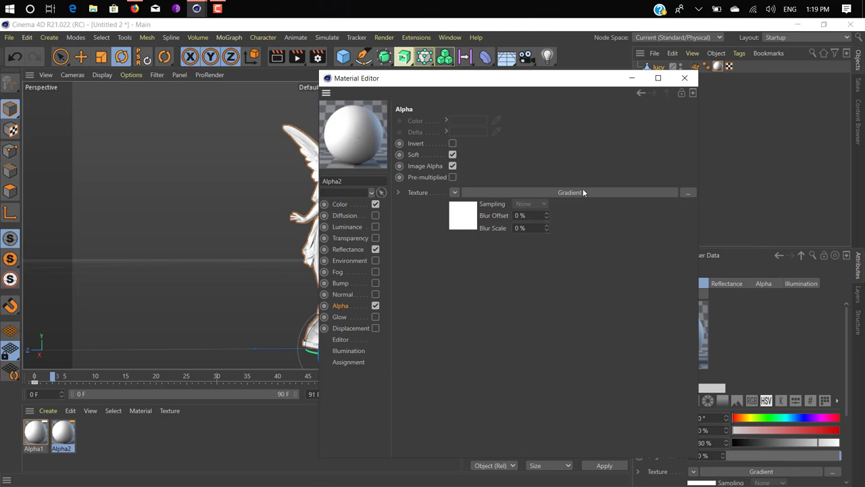
click(509, 194)
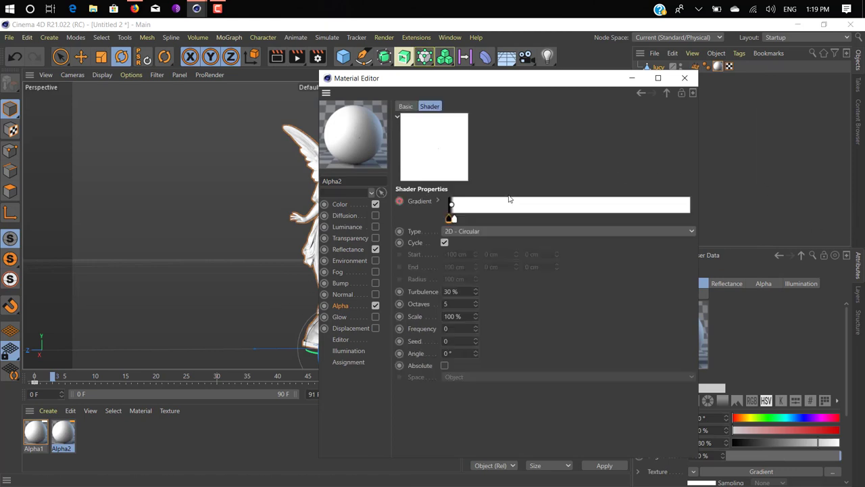
double_click(452, 219)
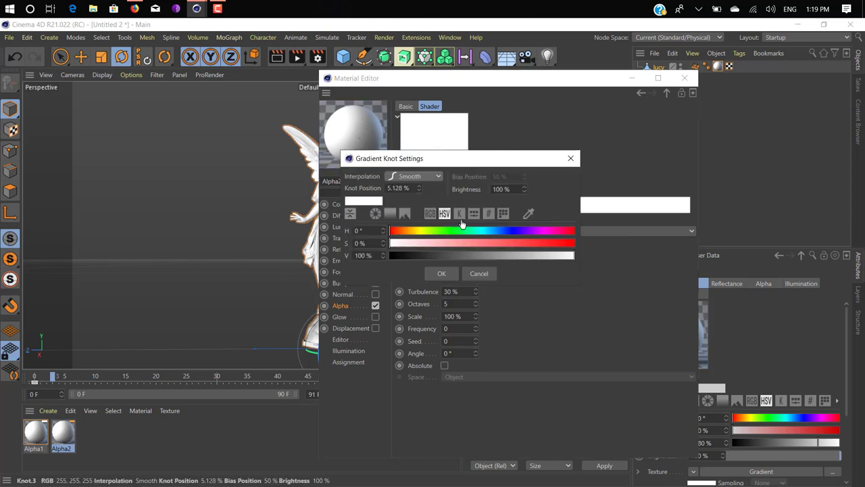
drag(446, 258, 347, 258)
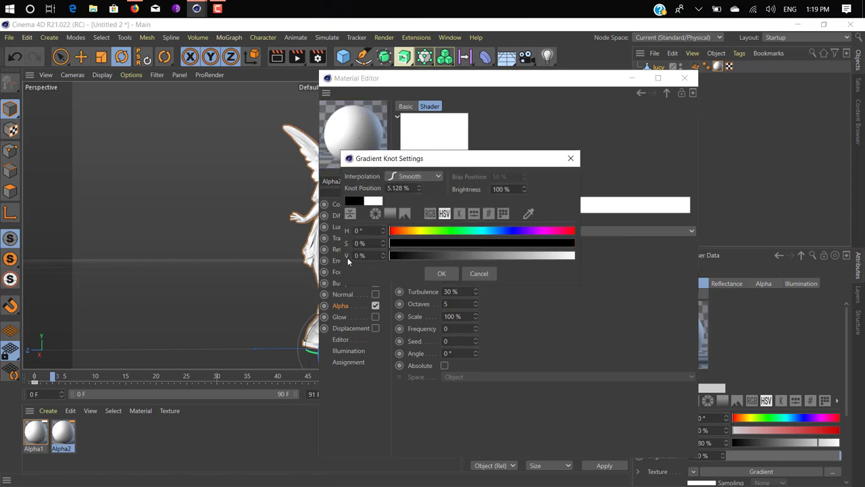
click(444, 274)
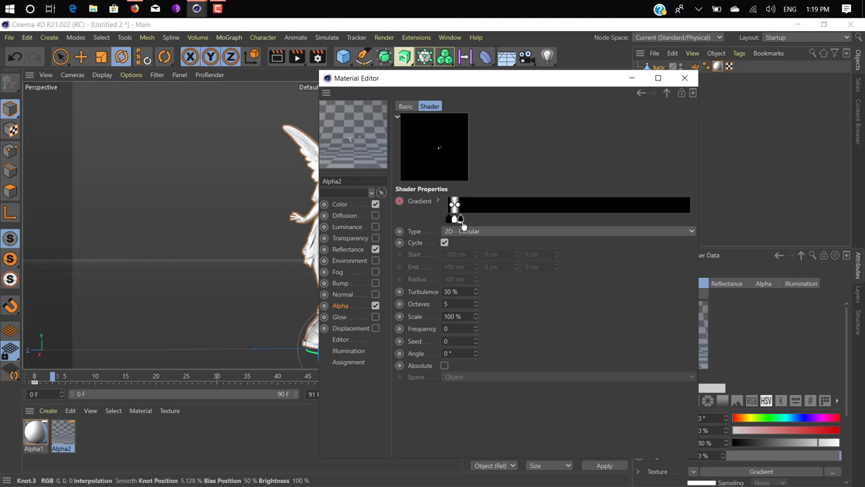
Set a keyframe on Alpha2's alpha Gradient.
drag(505, 85, 619, 89)
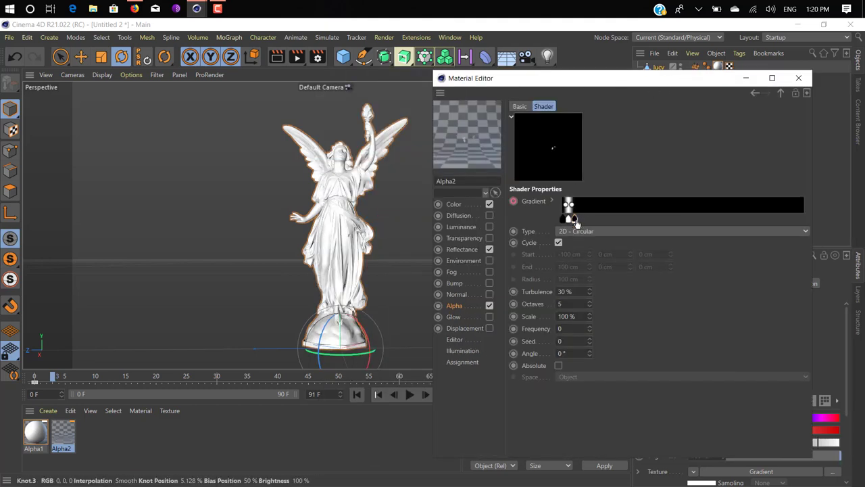
mouse_move(574, 222)
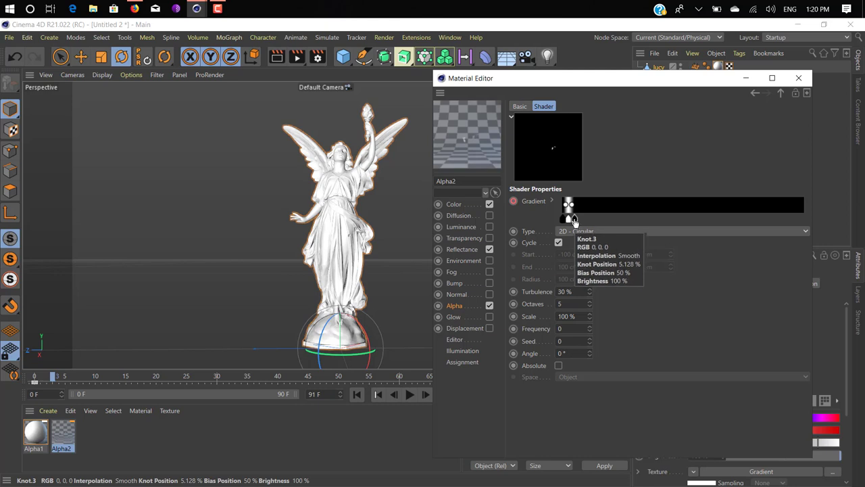
click(513, 201)
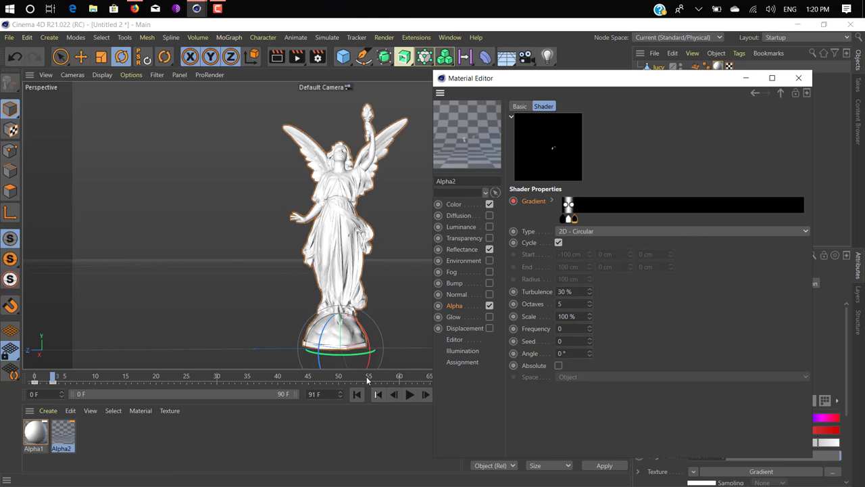
drag(692, 84, 210, 117)
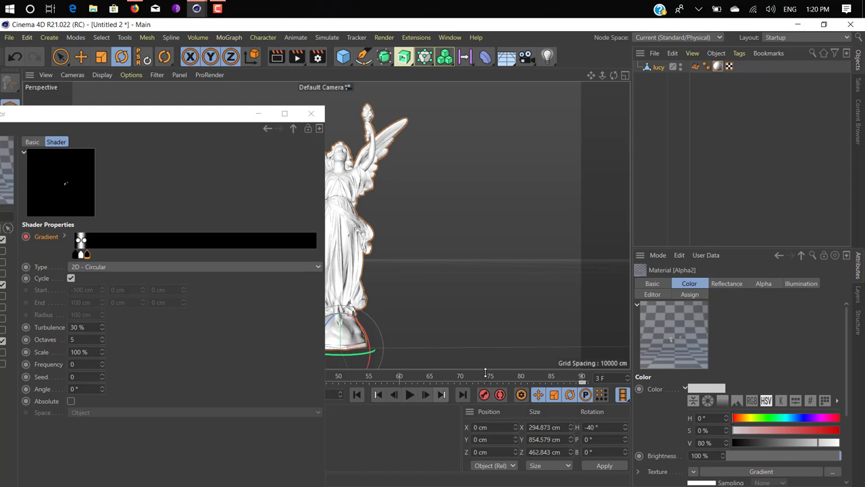
Slide Alpha2's black gradient knot to the right end to key the full dissolve.
drag(230, 113, 477, 87)
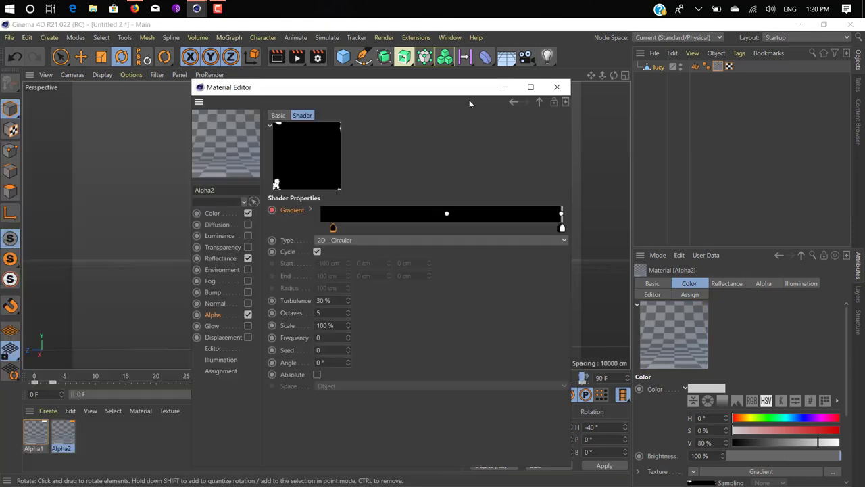
drag(334, 230, 572, 234)
drag(457, 86, 782, 88)
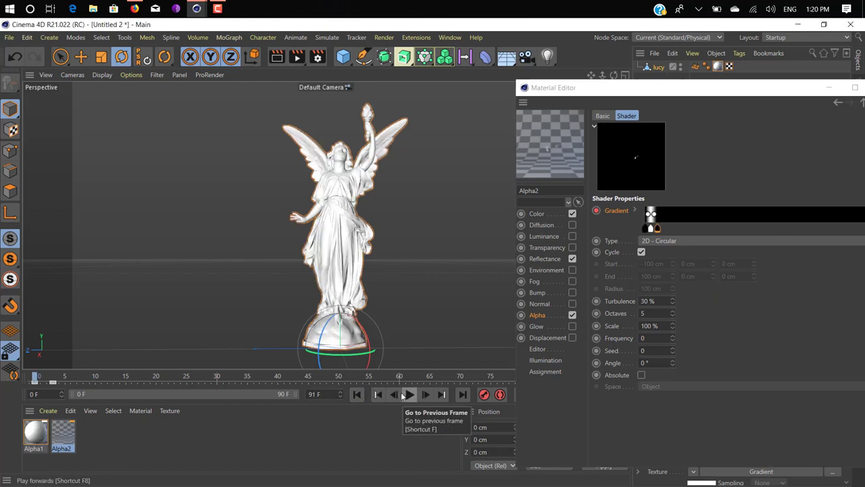
Play back the timeline to preview the statue dissolving, then close the Material Editor.
click(410, 395)
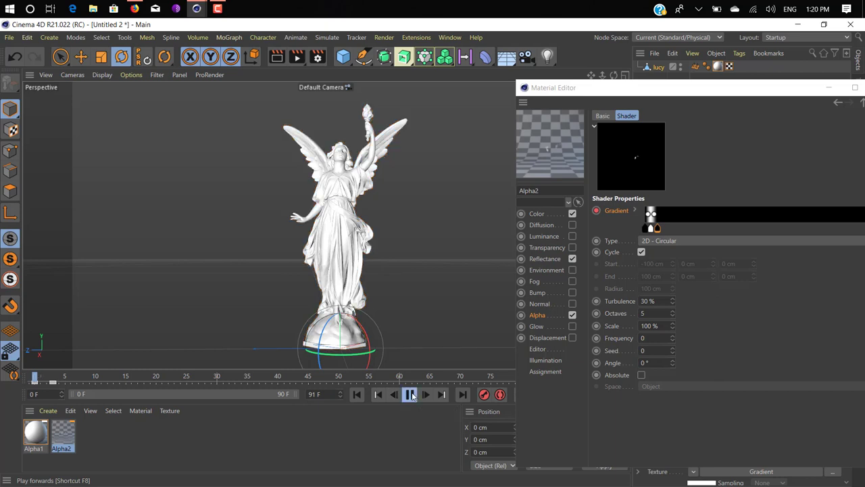
click(411, 395)
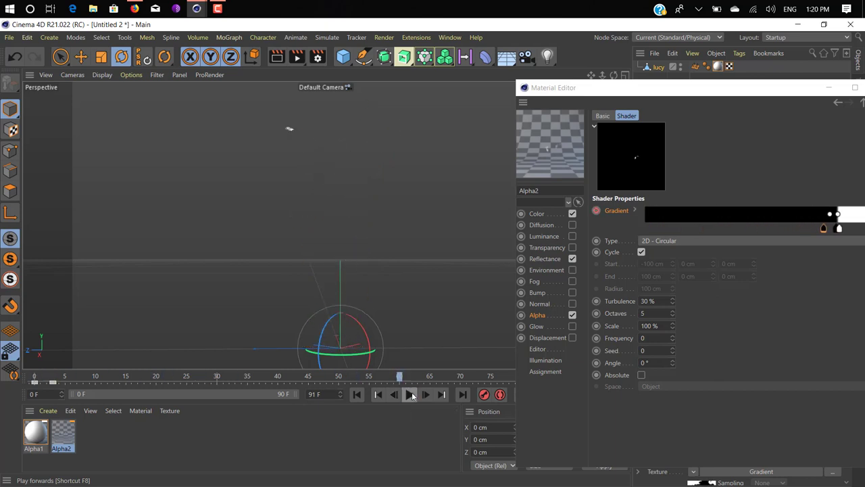
drag(746, 101, 637, 100)
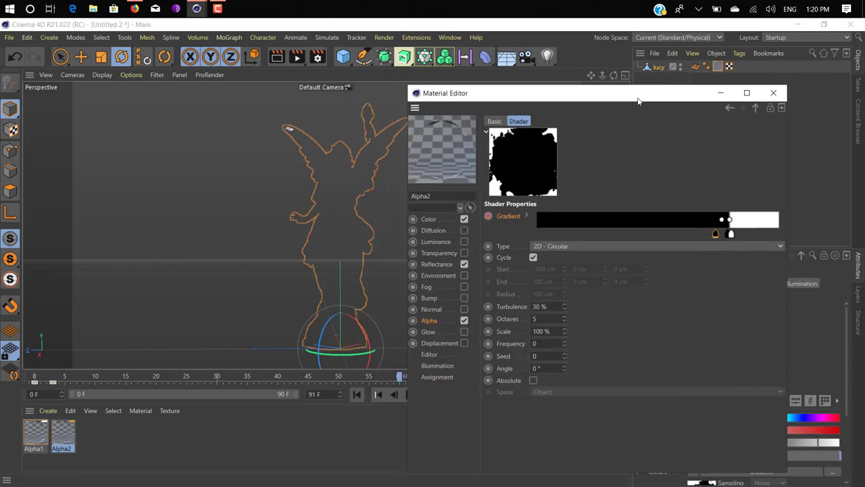
click(357, 394)
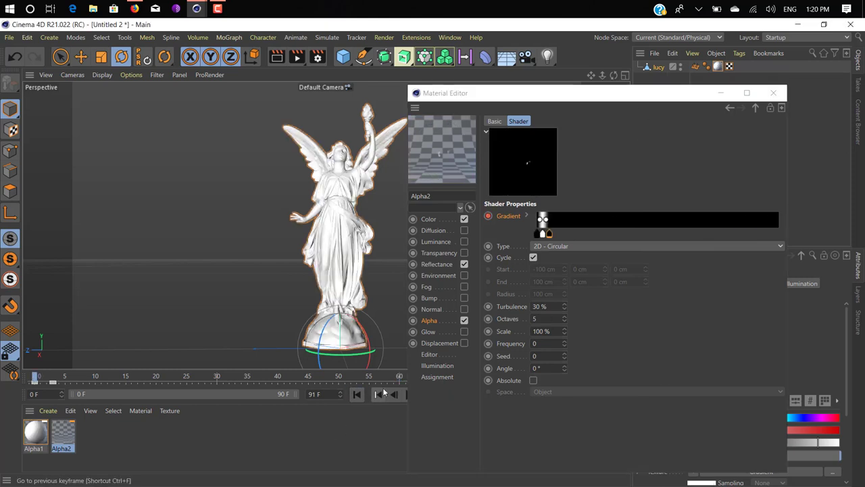
drag(603, 92, 685, 84)
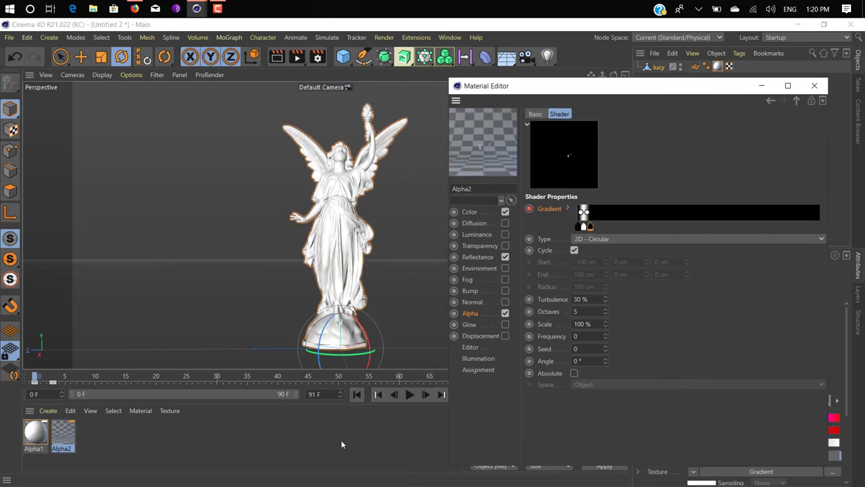
click(409, 394)
click(409, 395)
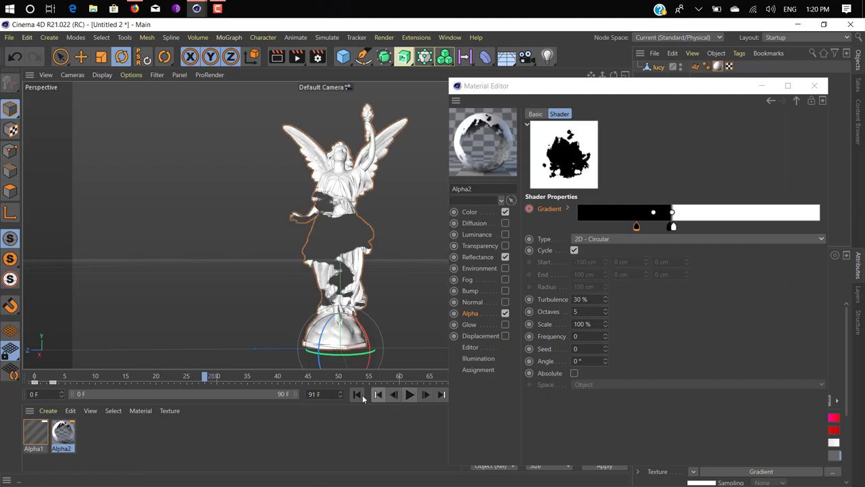
click(361, 395)
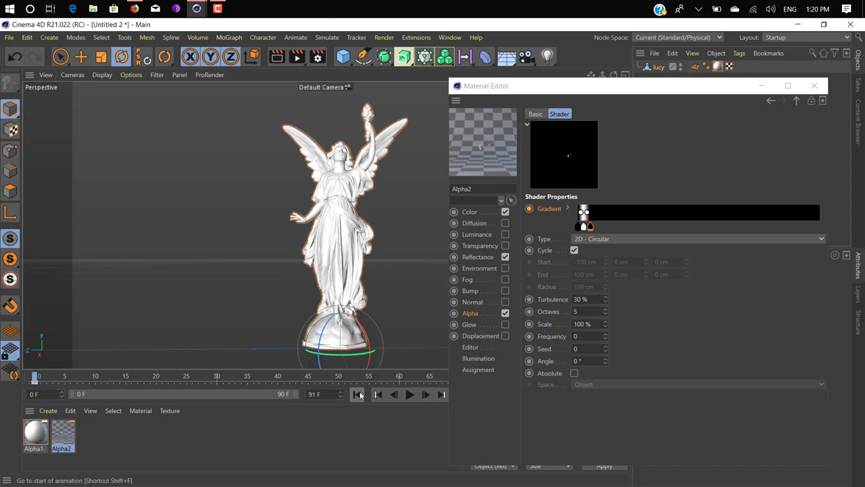
click(410, 394)
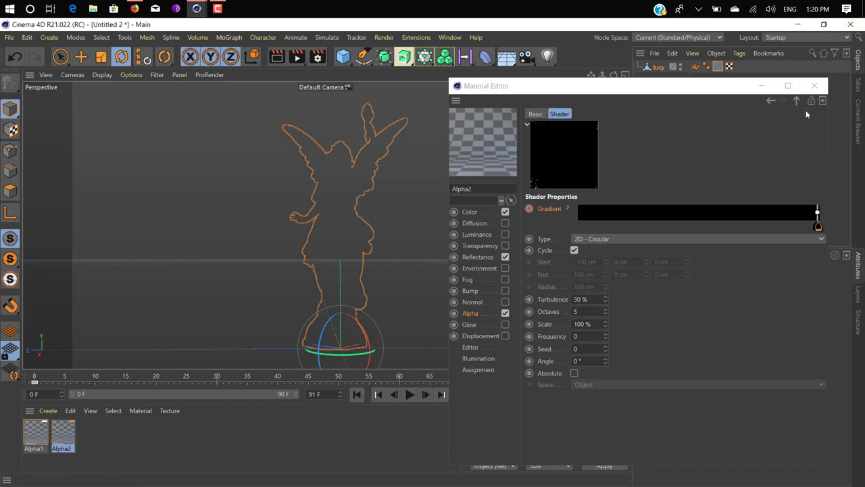
click(814, 85)
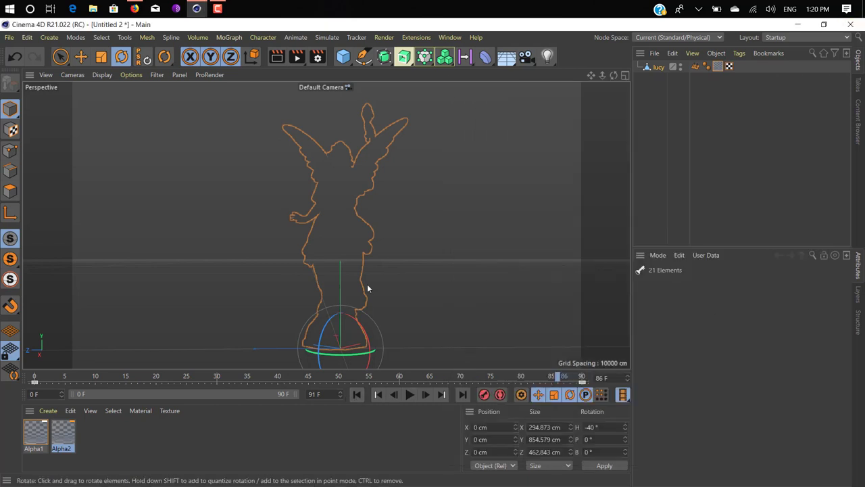
click(82, 453)
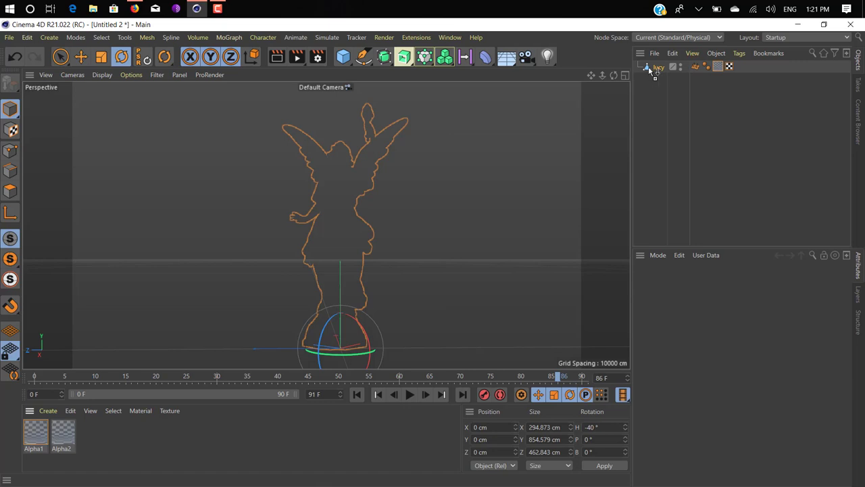
drag(734, 70, 669, 68)
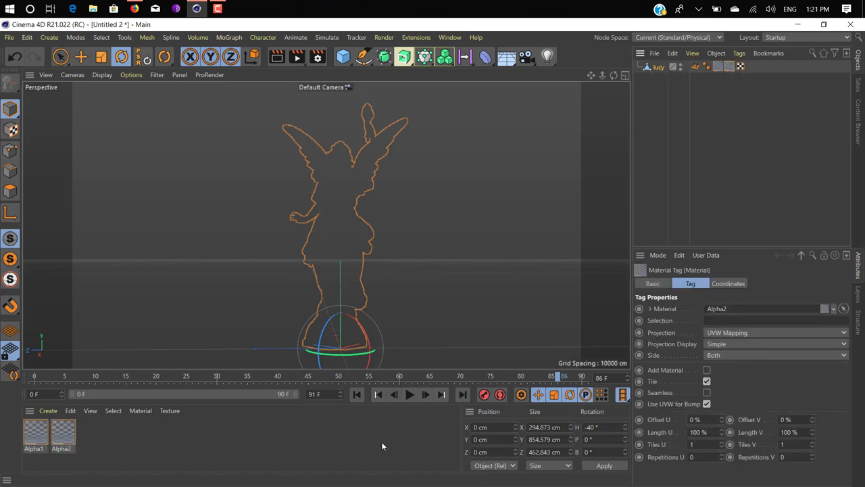
click(352, 396)
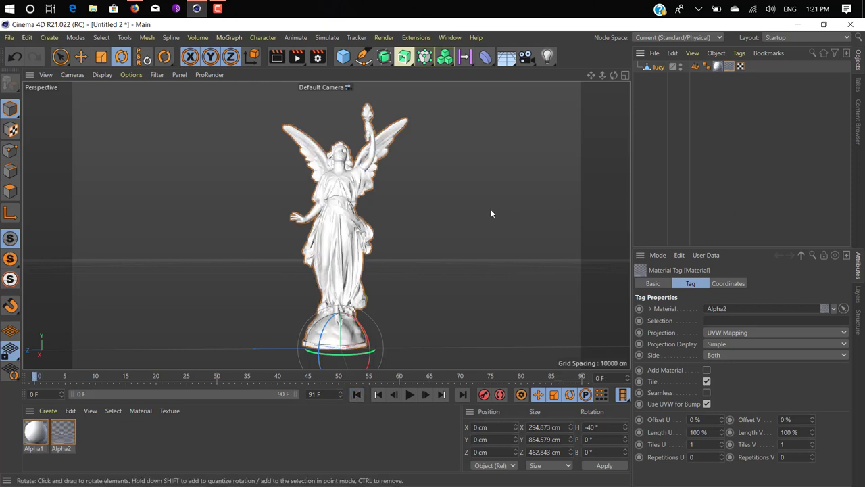
mouse_move(351, 212)
alt+middle_down()
mouse_move(353, 196)
mouse_move(356, 207)
alt+middle_up()
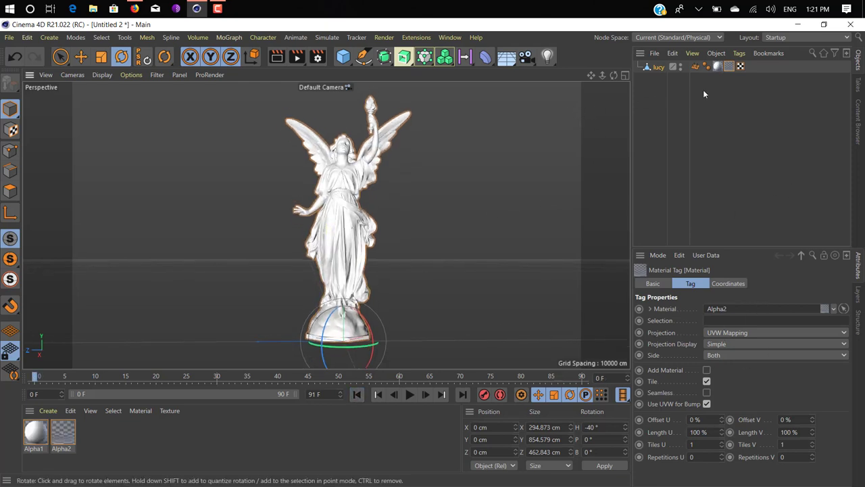
click(409, 394)
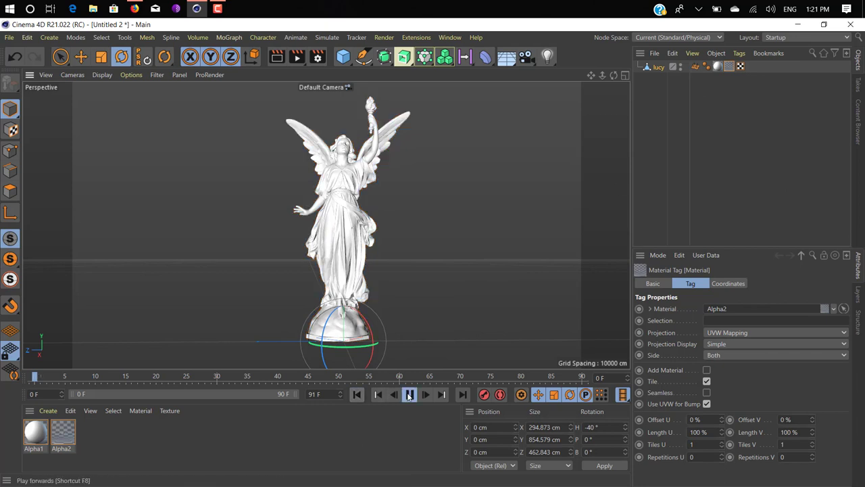
click(408, 395)
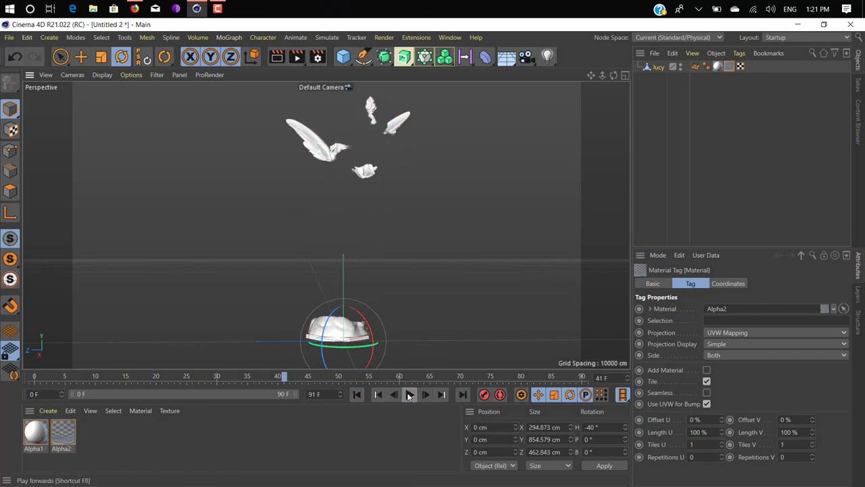
click(356, 395)
alt+drag(360, 194, 359, 209)
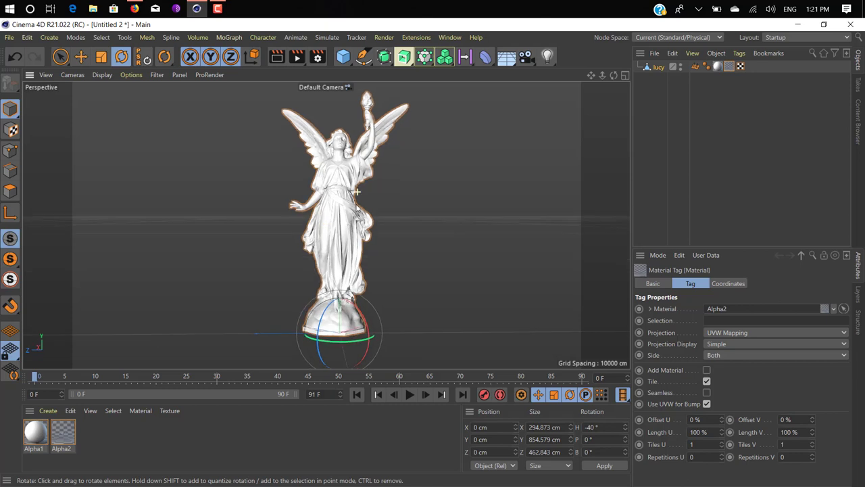
Create a Null object and attach an XPresso tag to it.
drag(344, 58, 382, 72)
right_click(654, 68)
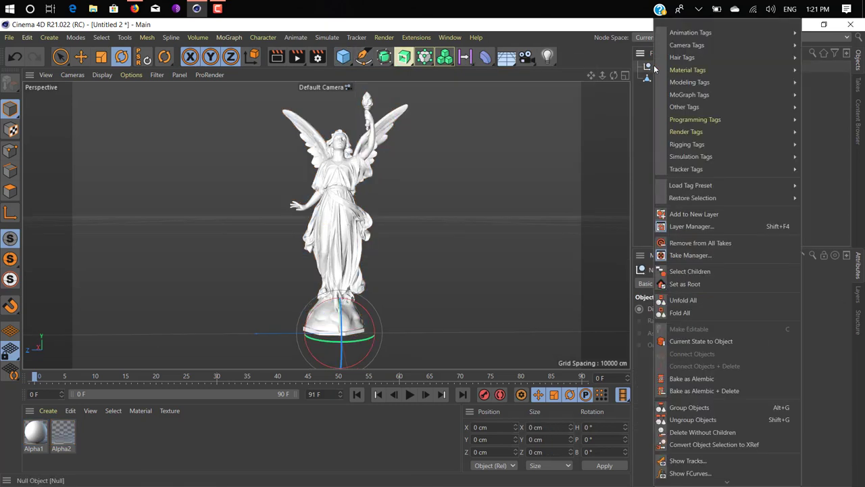
mouse_move(721, 120)
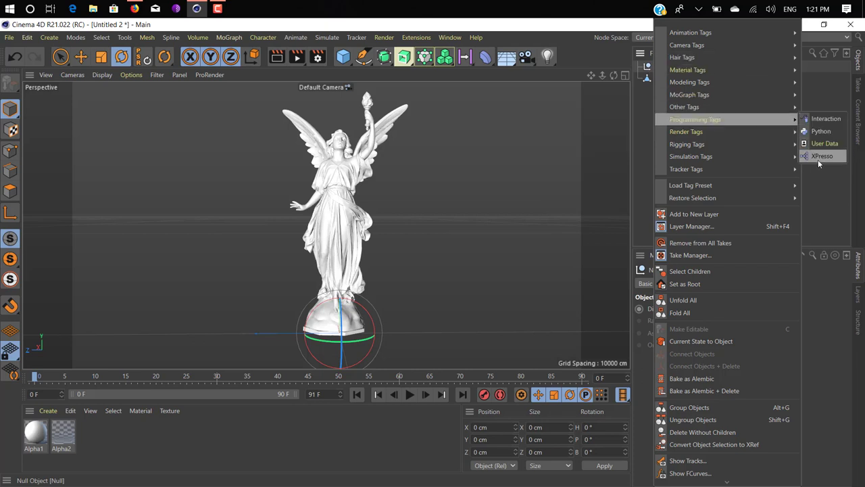
mouse_move(716, 156)
click(638, 115)
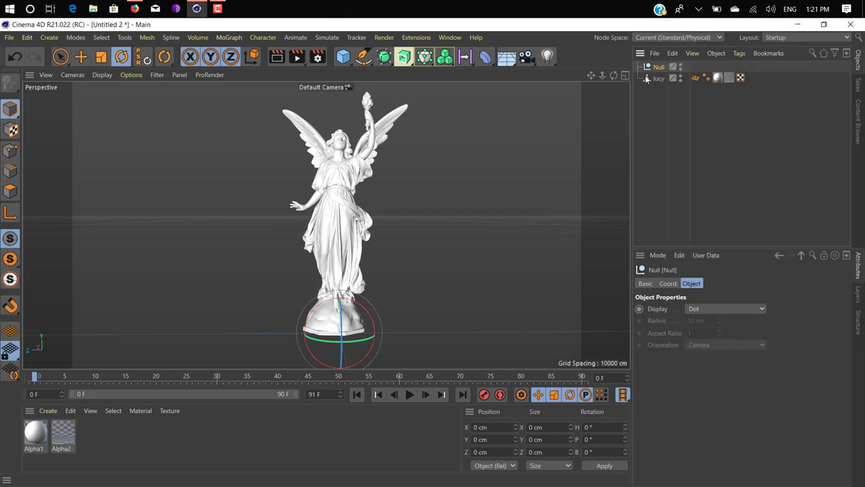
right_click(646, 79)
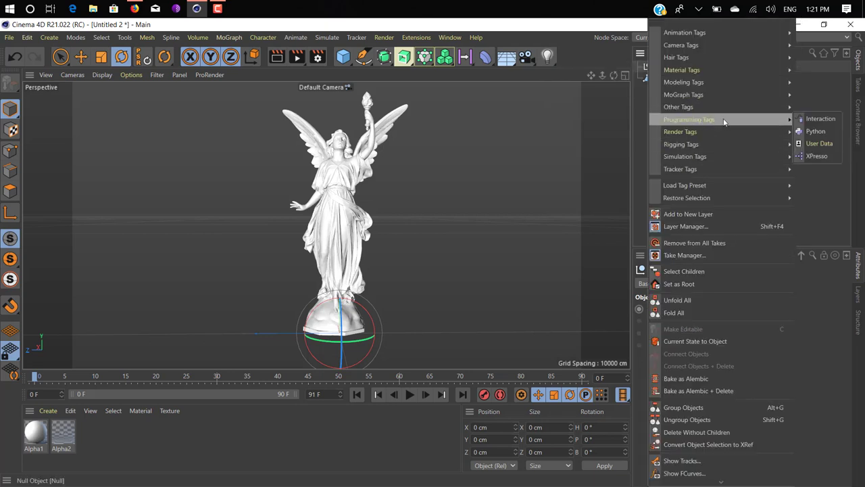
click(821, 158)
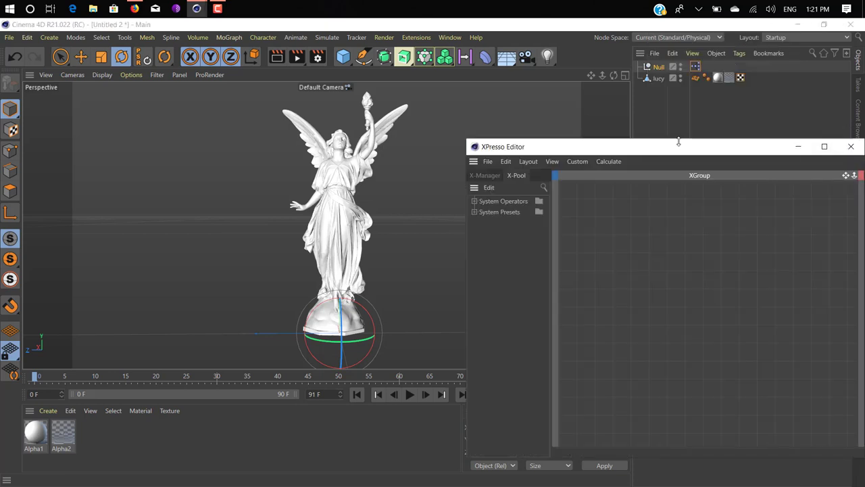
Search X-Pool for 'pma' and add a PMatterWaves node to the XGroup canvas.
drag(675, 143, 638, 103)
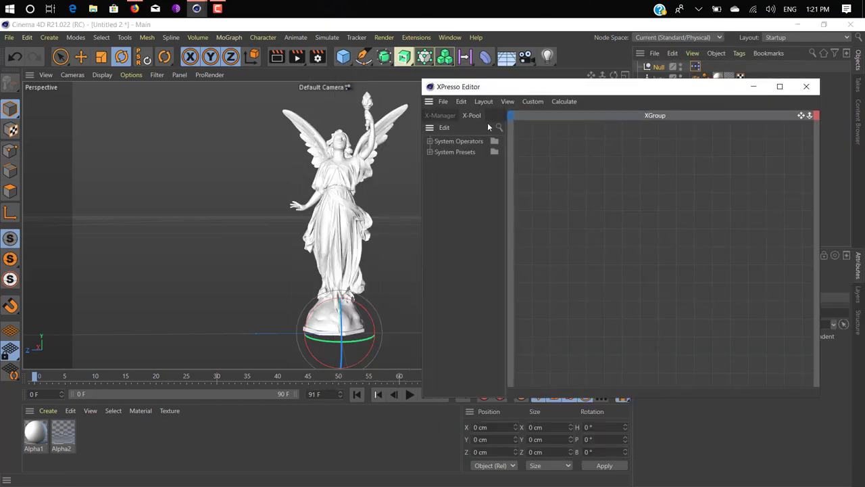
click(499, 127)
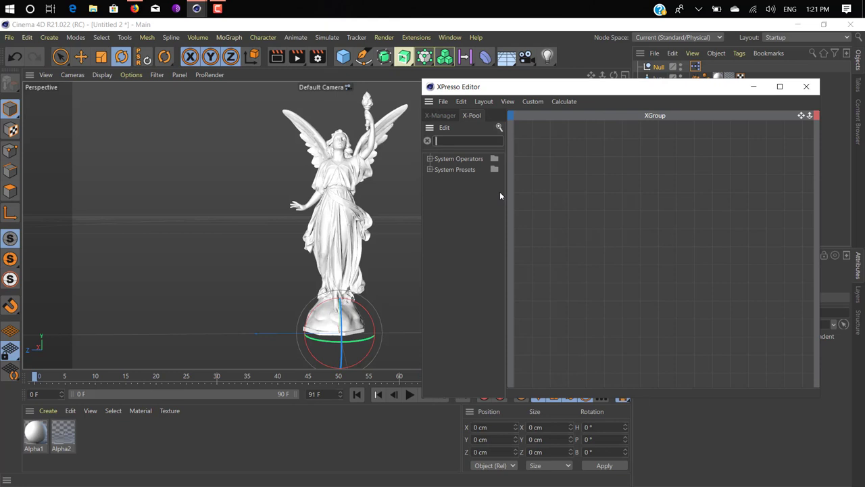
text(pma)
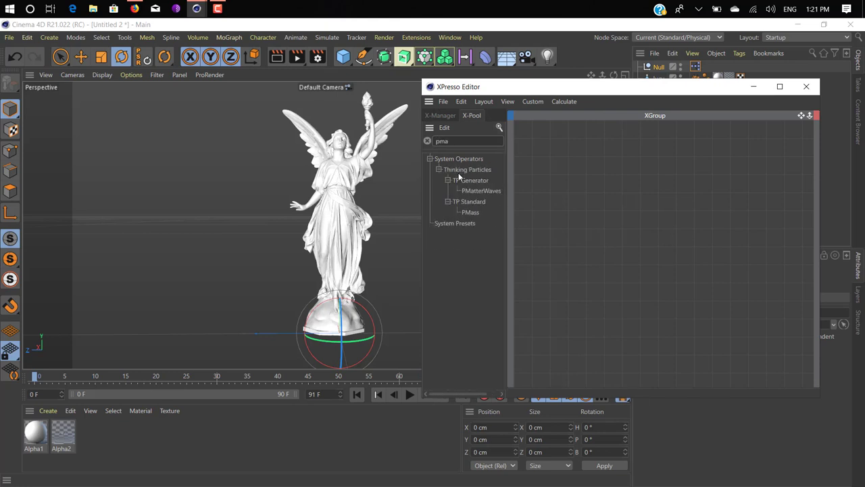
drag(480, 191, 580, 188)
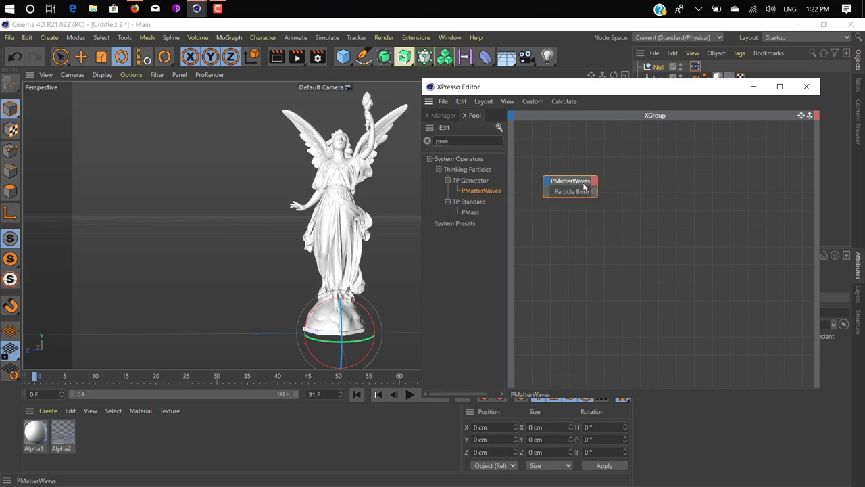
drag(678, 93, 670, 88)
Add a PGroup node via a 'gro' search and wire Particle Birth into it.
double_click(464, 140)
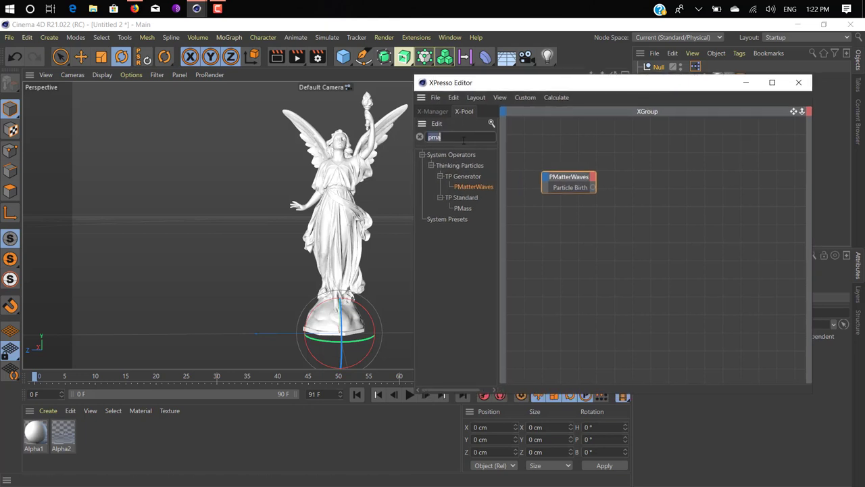
text(p gro)
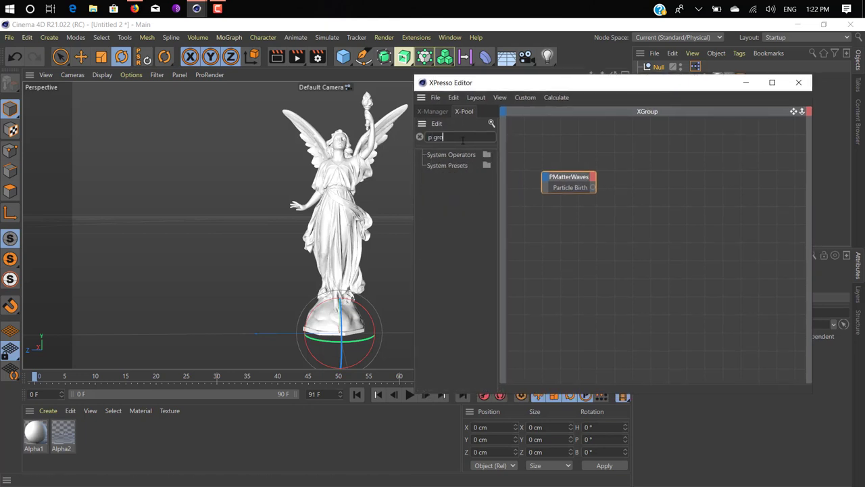
key(BackSpace)
key(BackSpace)
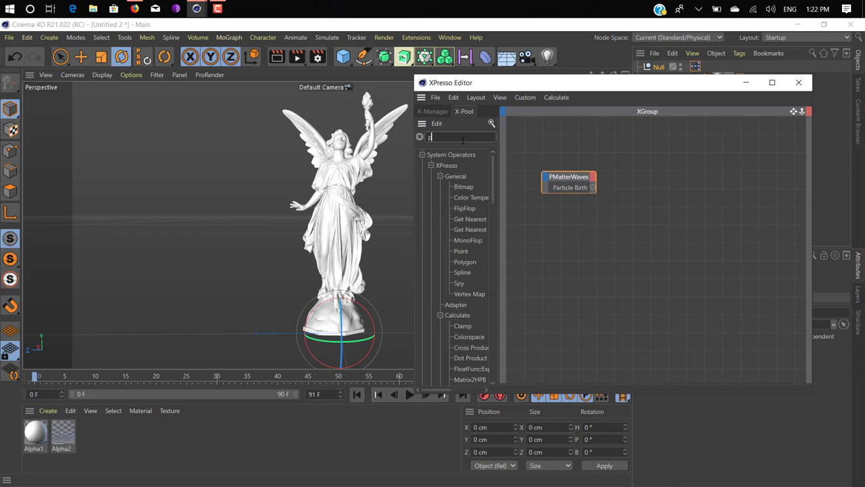
text(gro)
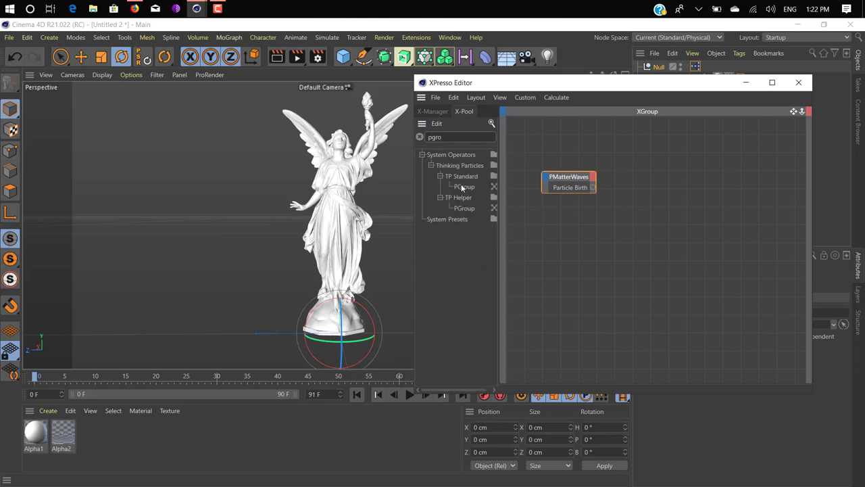
drag(458, 186, 615, 192)
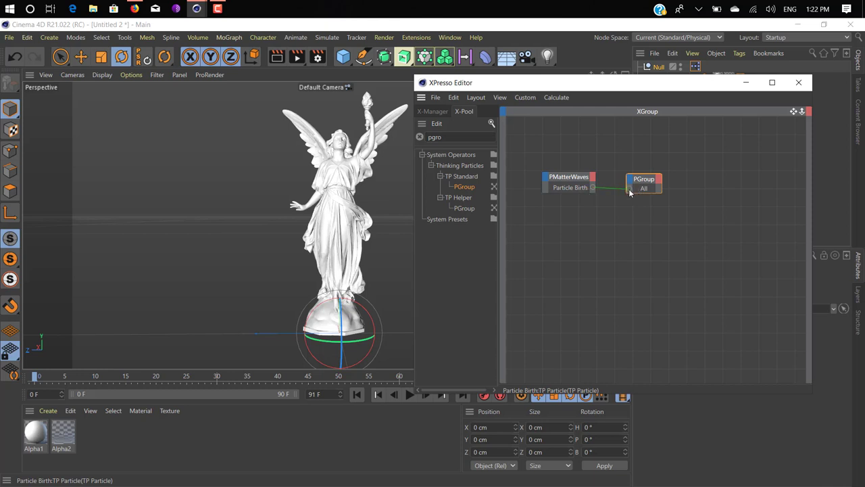
drag(629, 193, 630, 190)
drag(719, 89, 478, 141)
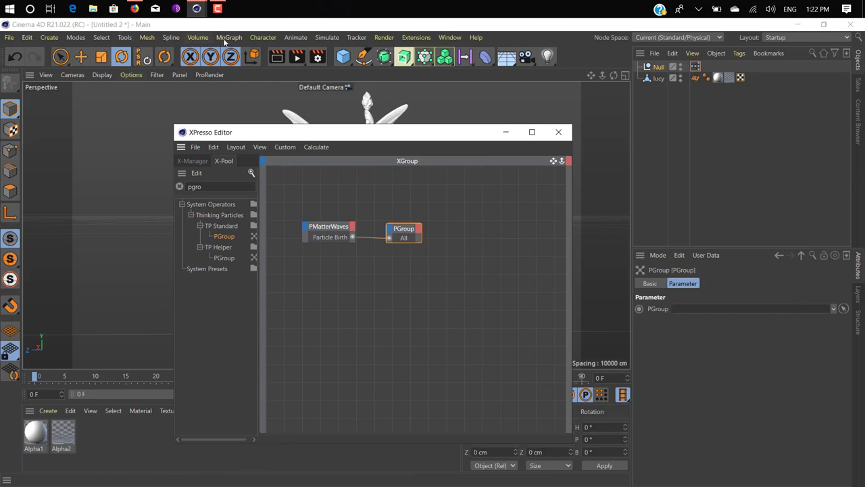
Assign the All group from Thinking Particles Settings to PGroup, then select PMatterWaves.
click(327, 37)
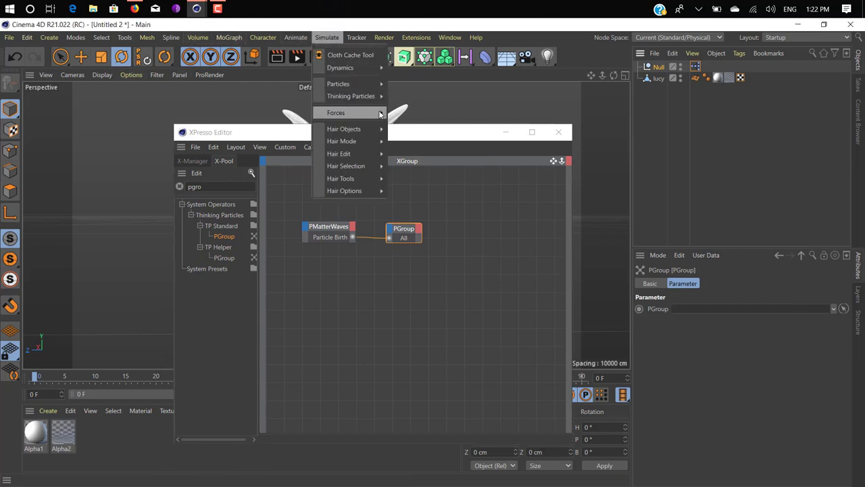
mouse_move(378, 96)
click(416, 112)
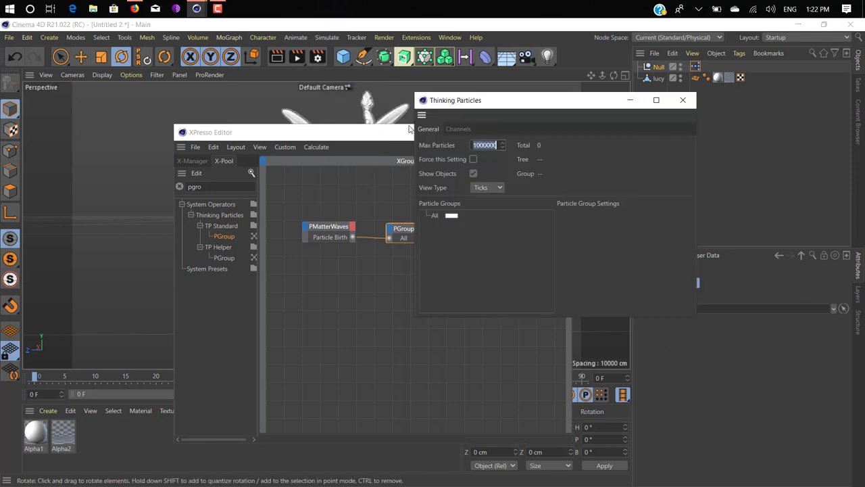
drag(545, 102, 398, 99)
click(360, 213)
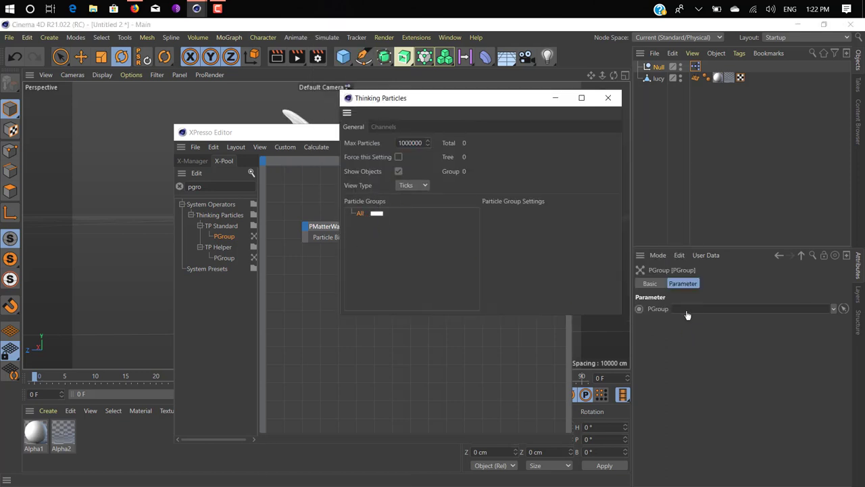
drag(687, 314, 686, 309)
click(607, 97)
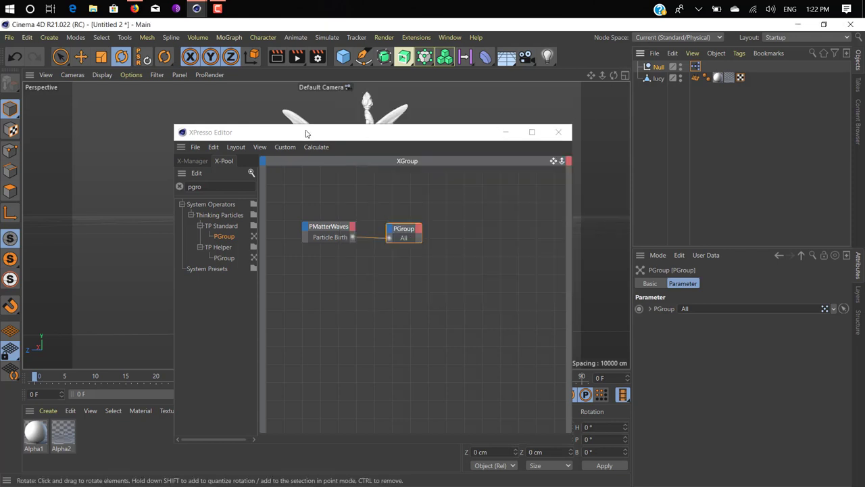
drag(340, 136, 332, 99)
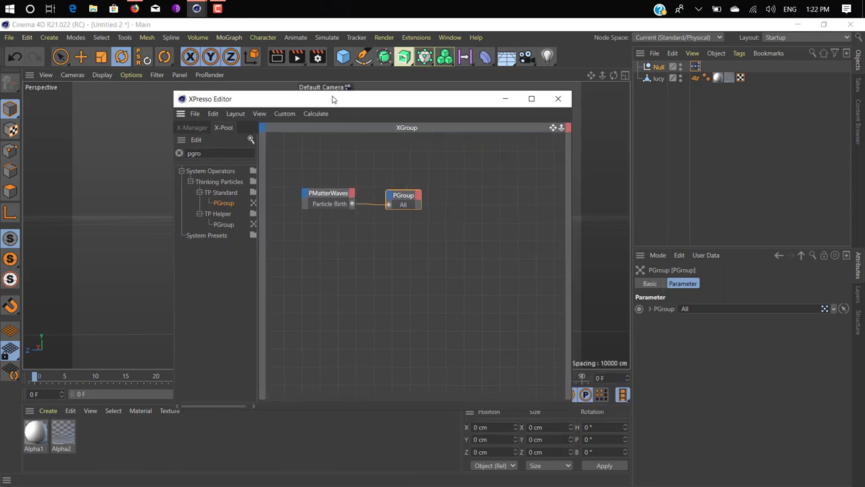
click(325, 197)
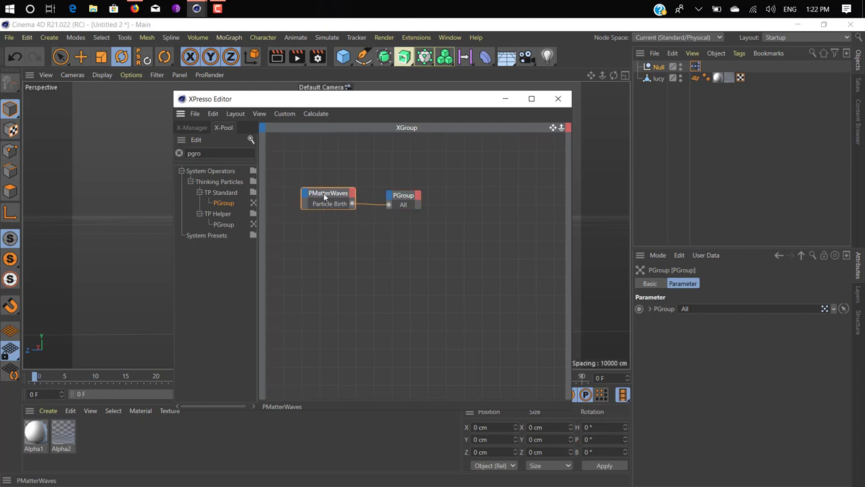
Link the lucy object and its UVW tag to the PMatterWaves emitter.
click(824, 255)
click(505, 99)
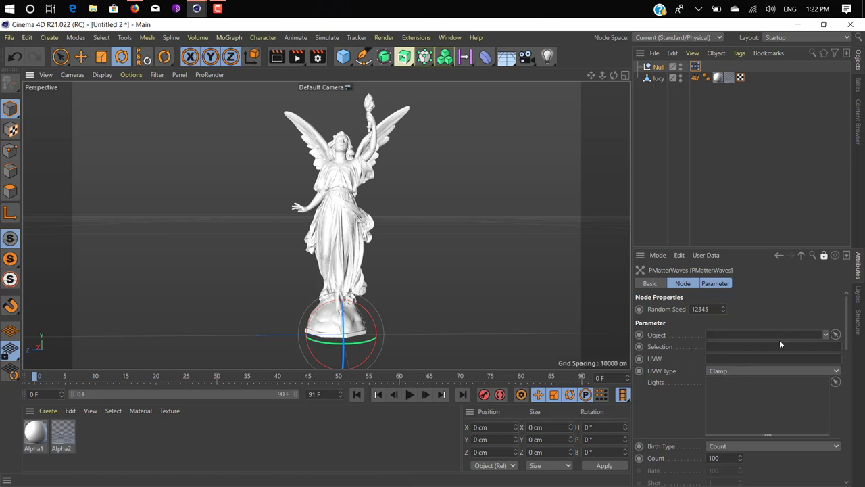
drag(659, 81, 732, 336)
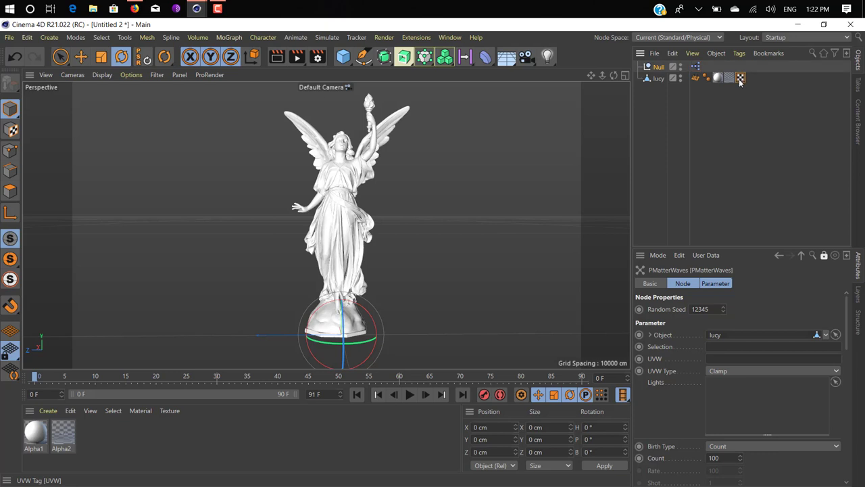
drag(740, 300, 717, 360)
Set PMatterWaves Birth Type to Shot with a count of 10000 particles.
scroll(691, 395, down, 3)
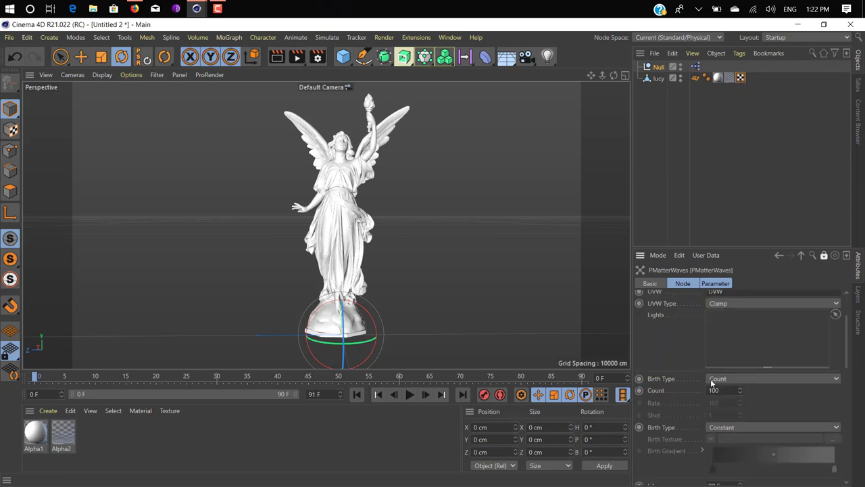
scroll(661, 329, down, 3)
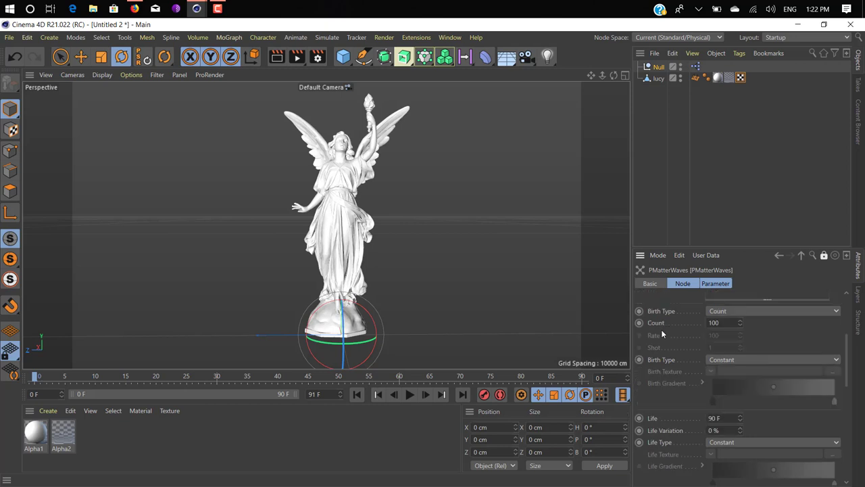
click(732, 311)
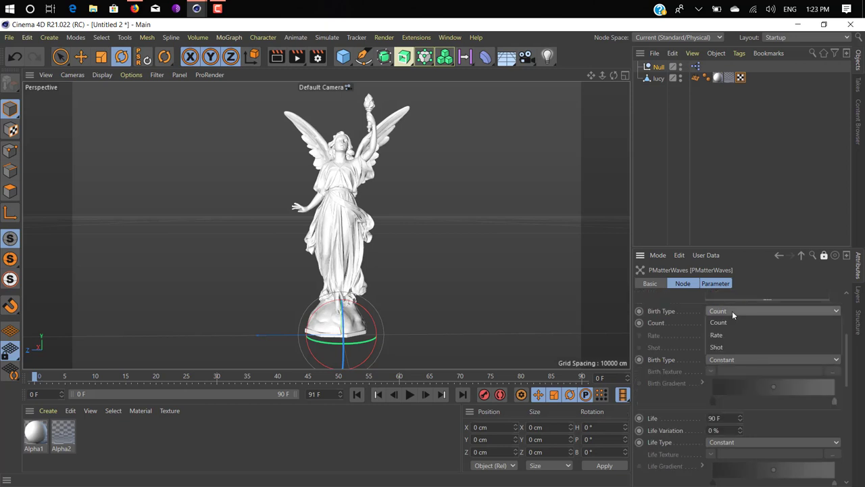
click(735, 346)
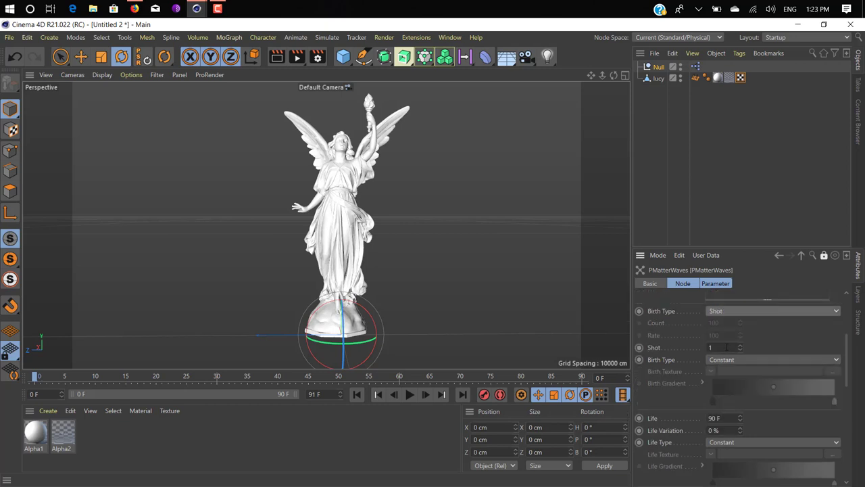
click(727, 347)
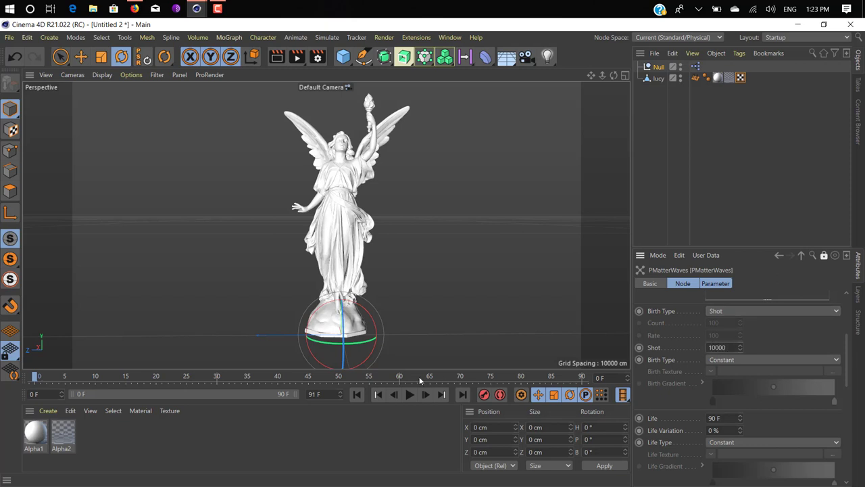
Play the 10000-particle burst to frame 36, rewind to frame 0, and orbit the statue.
click(409, 394)
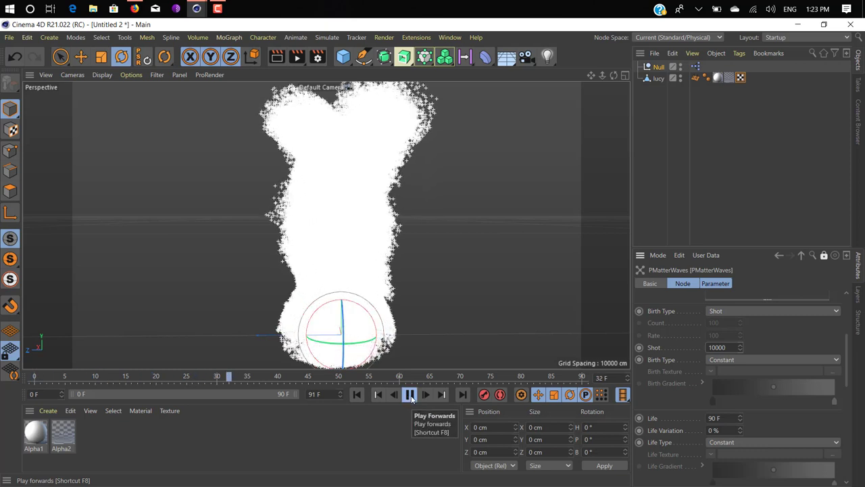
click(409, 395)
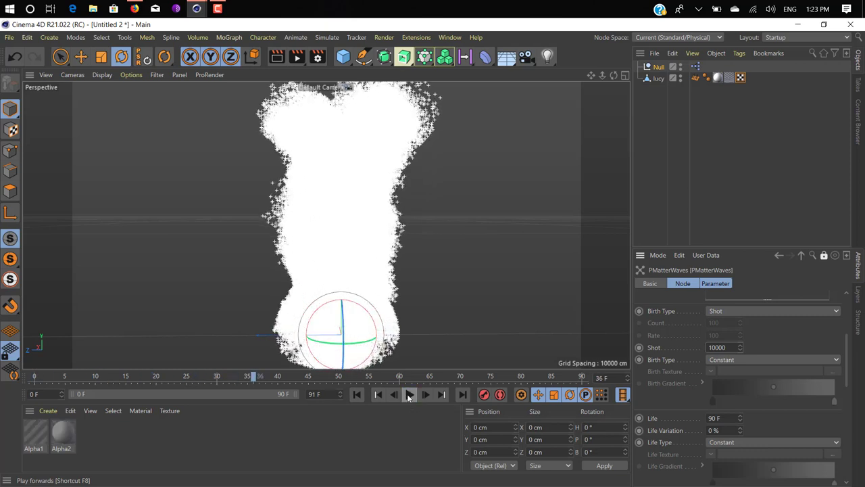
click(357, 395)
alt+drag(395, 365, 409, 327)
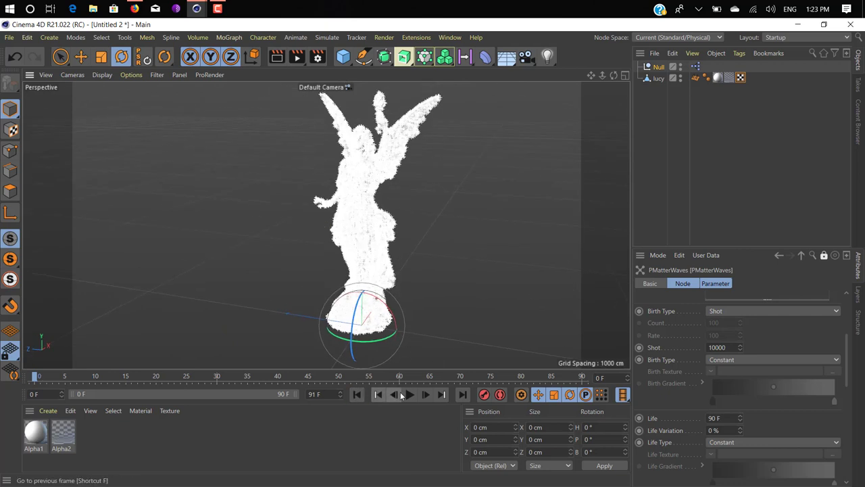
Switch the second Birth Type to Texture and copy Alpha2's Alpha-channel Gradient shader.
click(722, 360)
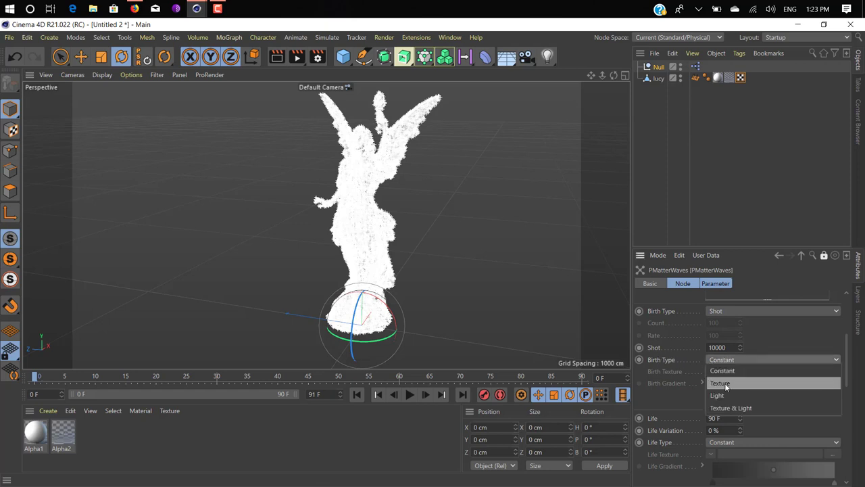
click(726, 383)
double_click(63, 434)
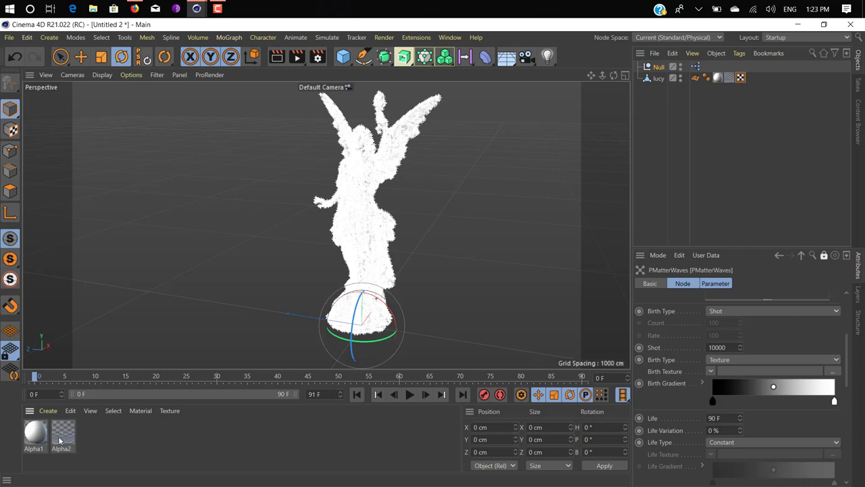
click(203, 304)
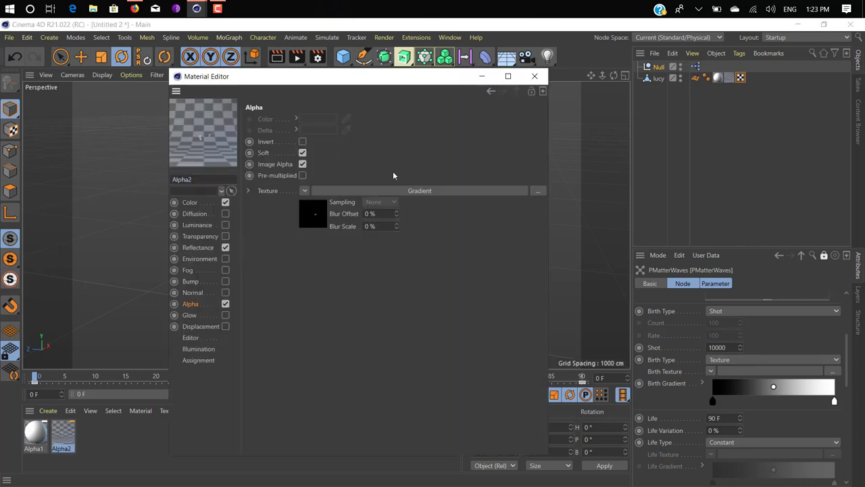
click(359, 190)
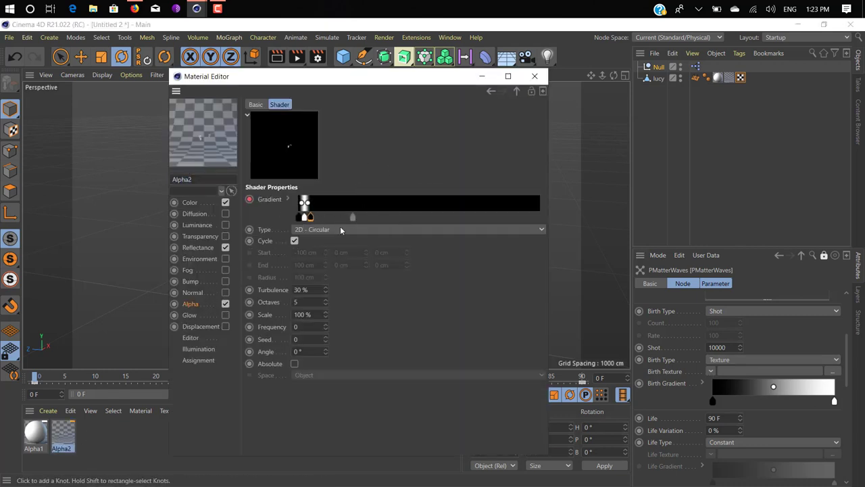
click(191, 314)
click(211, 304)
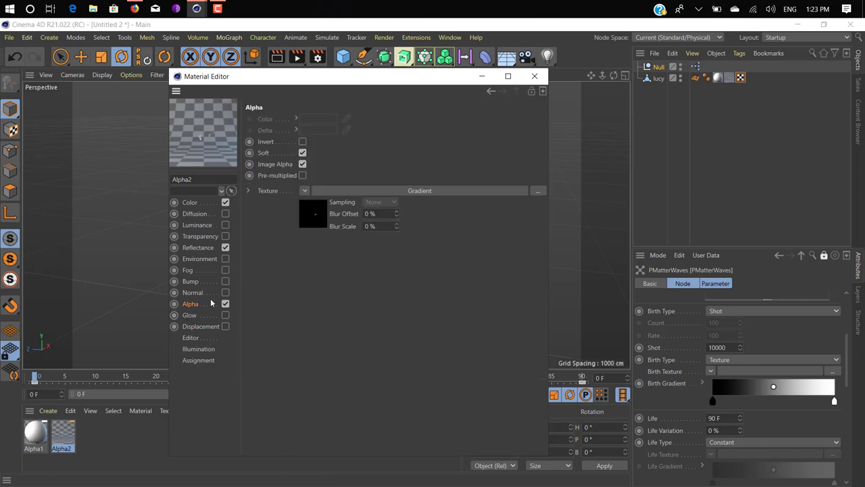
click(305, 190)
click(332, 237)
Paste the Gradient shader into Birth Texture and play the animation.
click(535, 75)
click(710, 371)
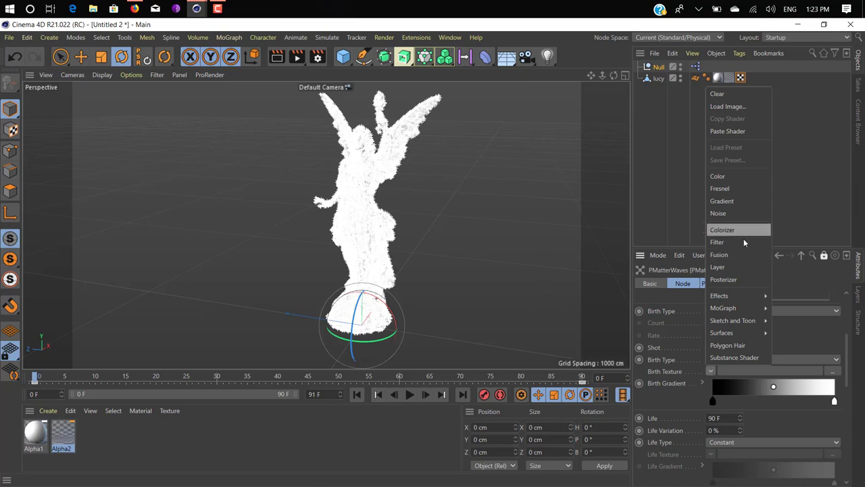
click(727, 131)
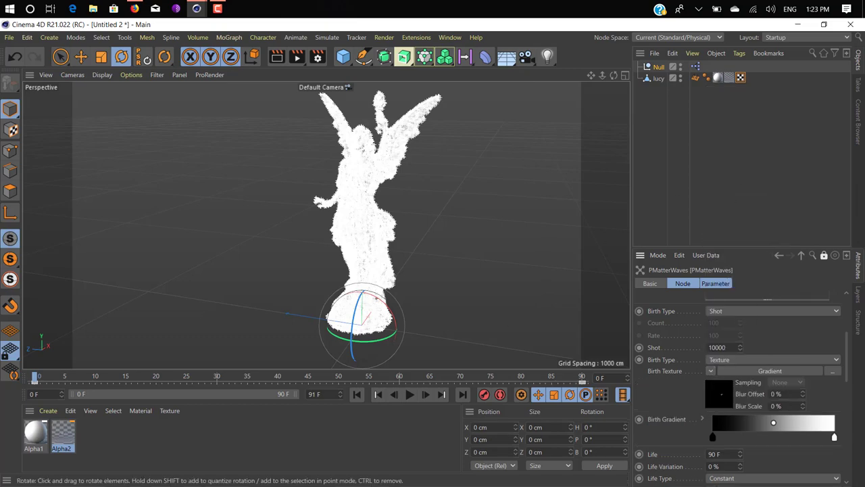
click(409, 395)
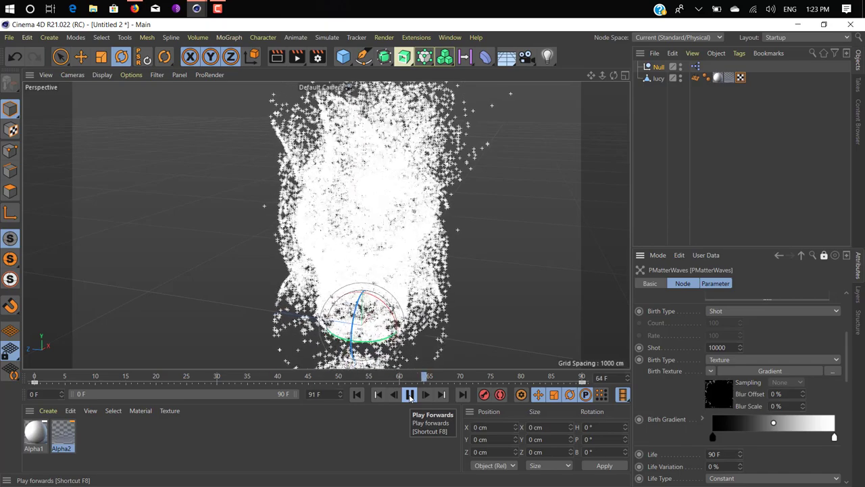
Replay the texture-driven dissolve to frame 68 and orbit around the particle cloud.
click(410, 395)
click(357, 394)
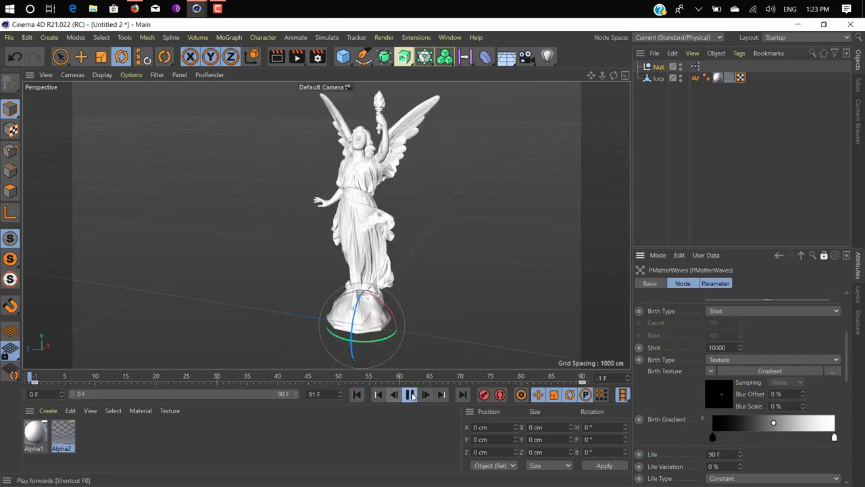
click(410, 395)
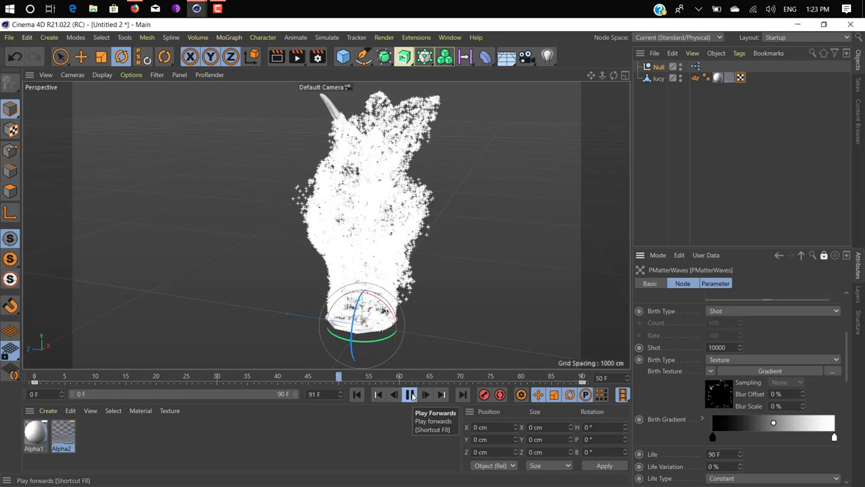
click(410, 395)
alt+drag(402, 357, 348, 291)
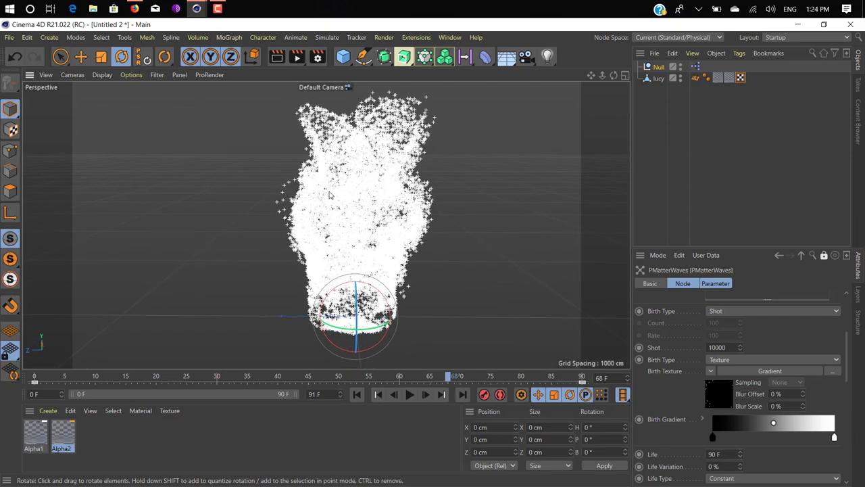
alt+drag(521, 329, 417, 317)
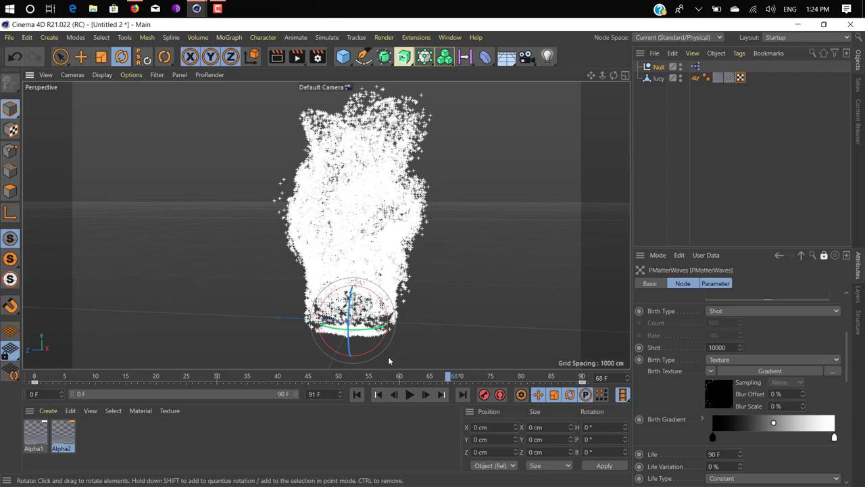
Reopen the Null's XPresso Editor and close the floating Attributes window.
double_click(696, 68)
drag(747, 67, 648, 100)
click(756, 92)
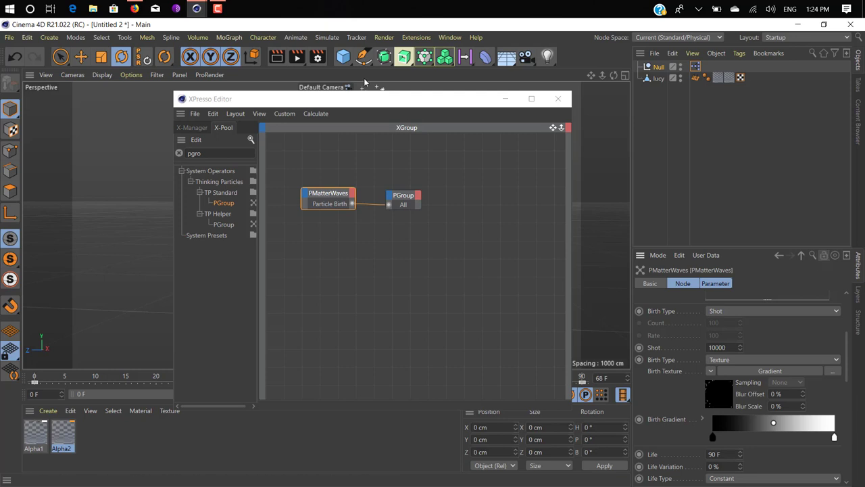
Search X-Pool for 'for' and add a PForceObject node to the graph.
drag(407, 105, 651, 105)
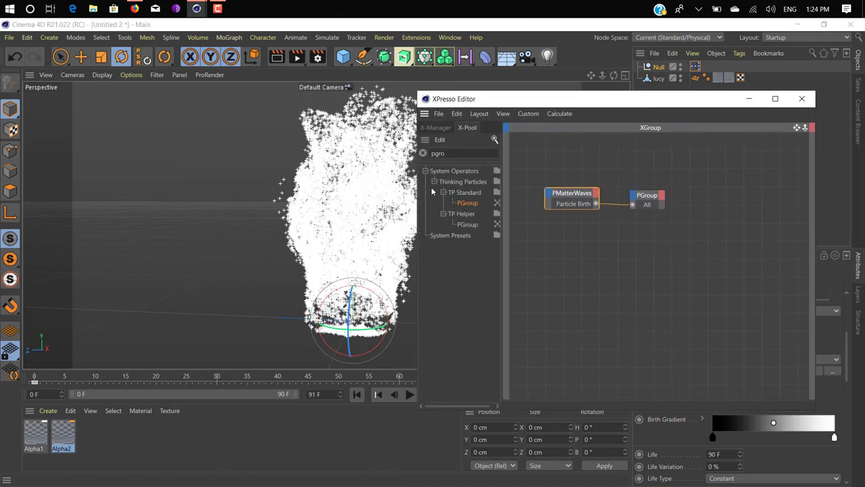
double_click(482, 153)
text(for)
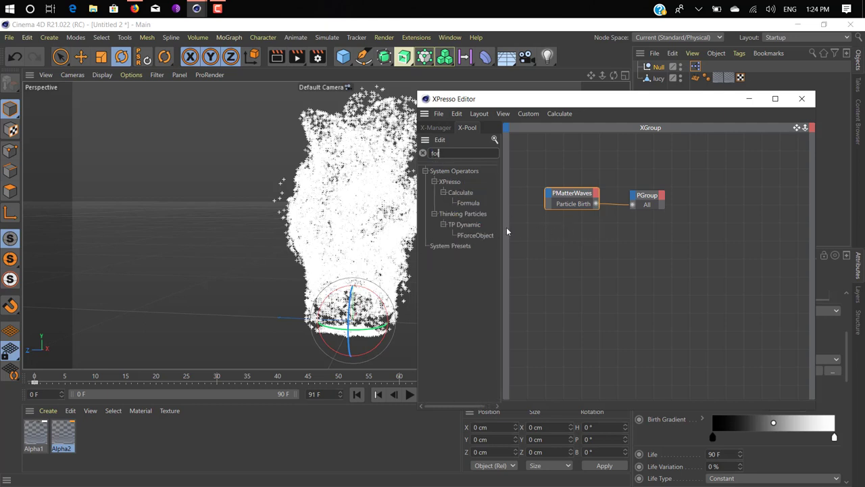
drag(488, 236, 659, 262)
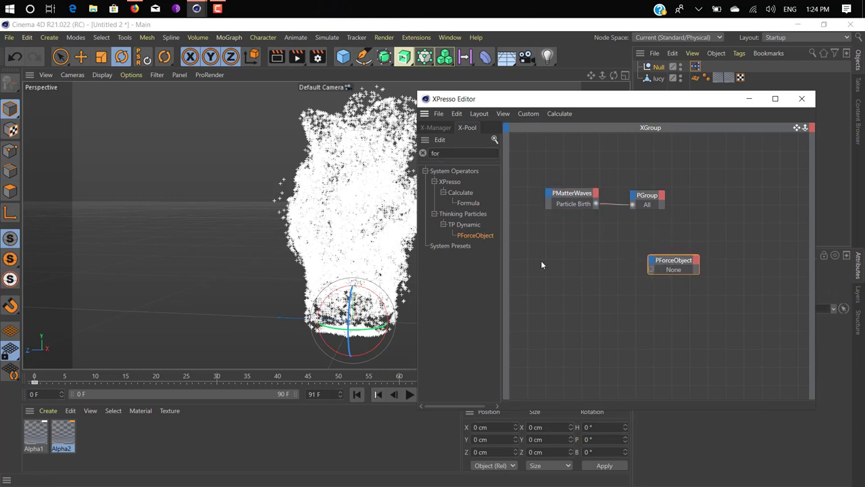
Add Wind and Turbulence forces to the scene from Simulate > Forces.
click(326, 37)
mouse_move(357, 115)
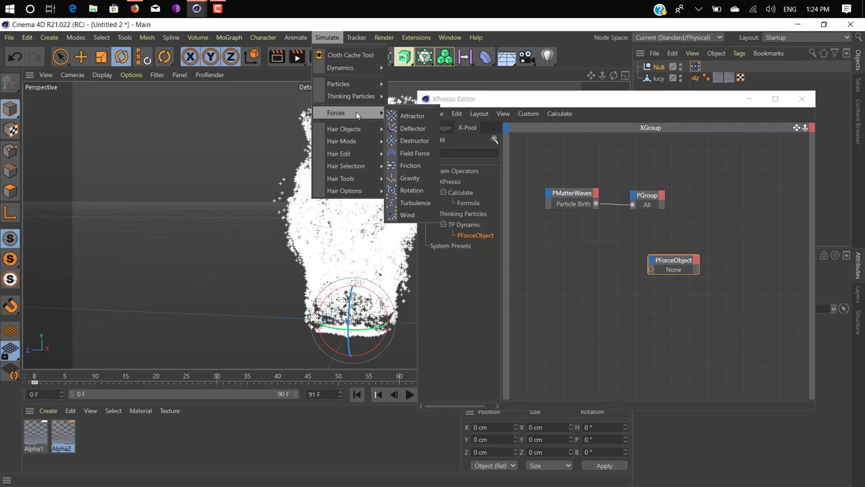
click(407, 215)
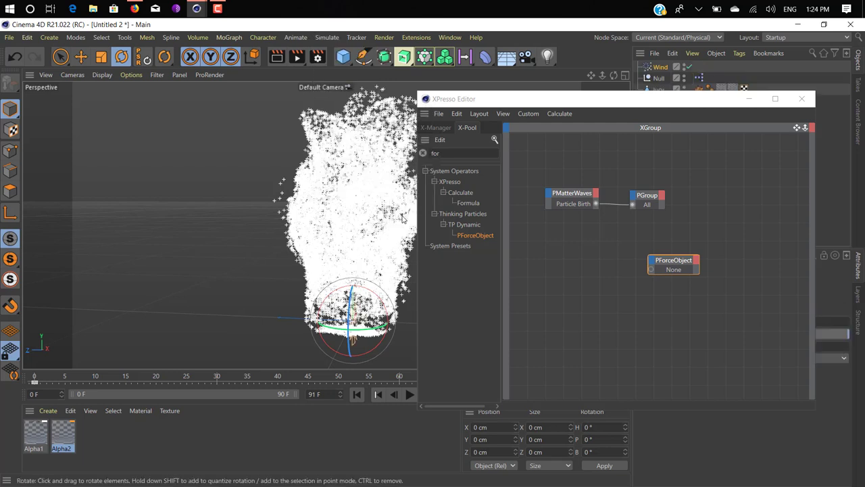
click(327, 37)
mouse_move(356, 118)
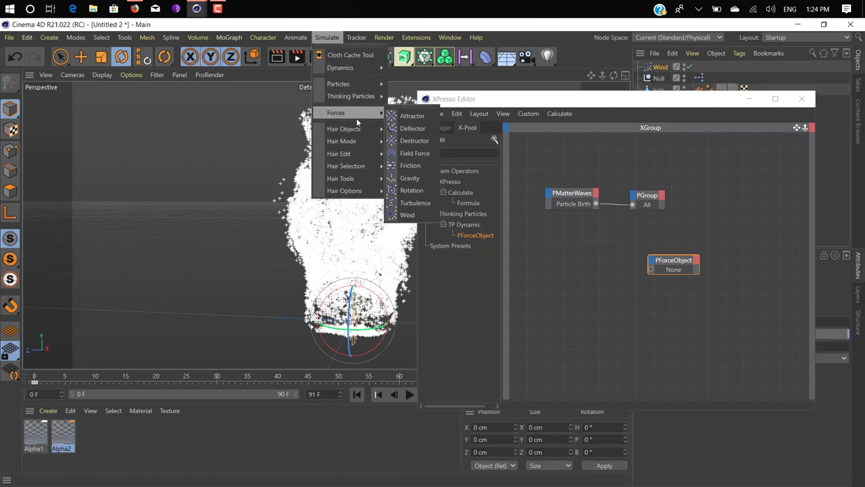
click(422, 201)
Add a P Pass node feeding PForceObject, assign Wind as its force, and close XPresso.
click(457, 152)
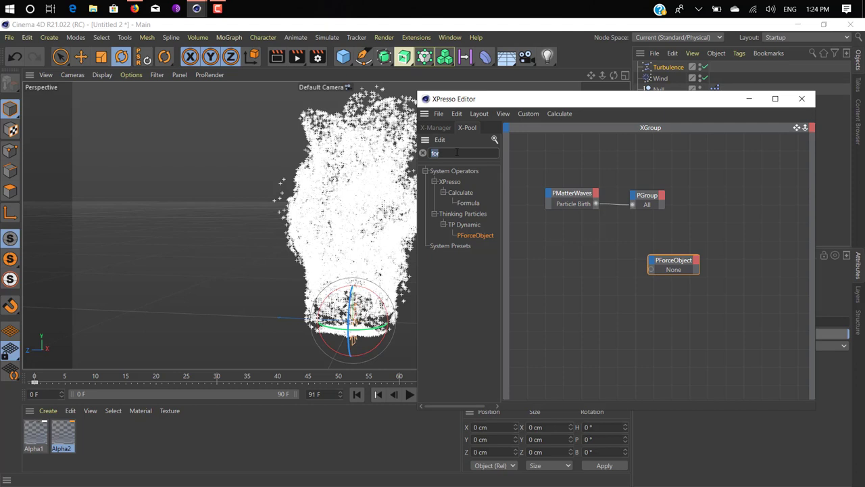
text(p pa)
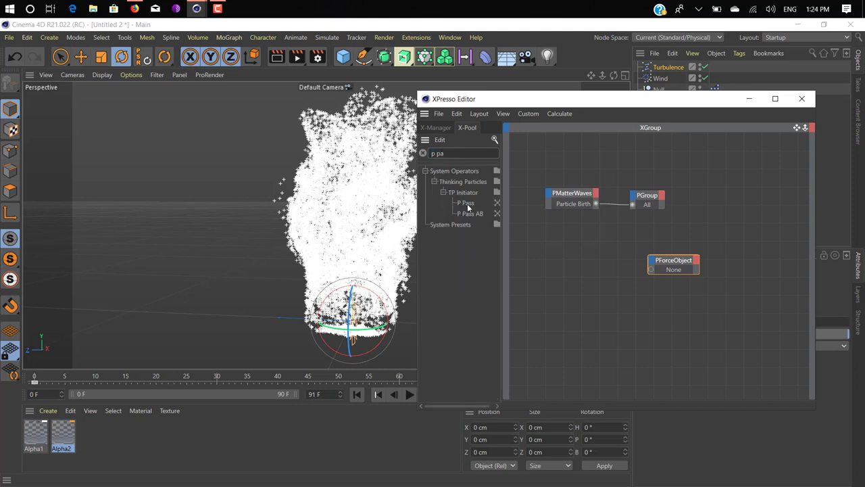
drag(565, 251, 651, 269)
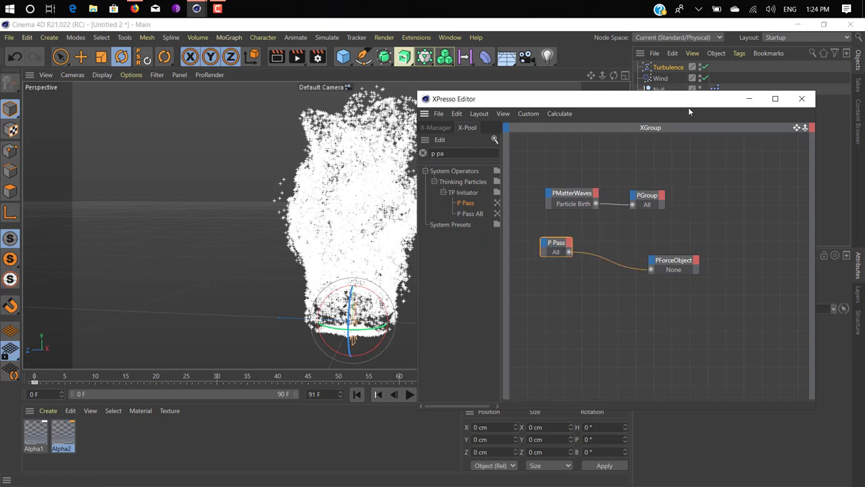
drag(701, 106, 442, 119)
drag(661, 79, 566, 179)
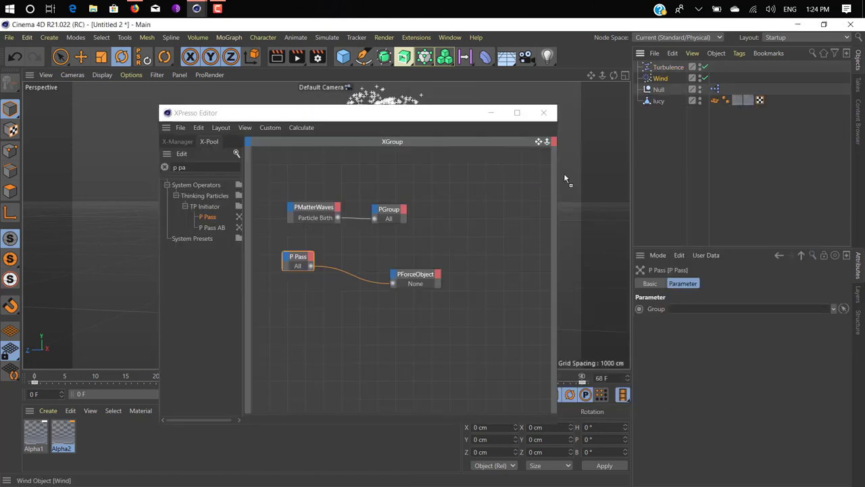
click(665, 78)
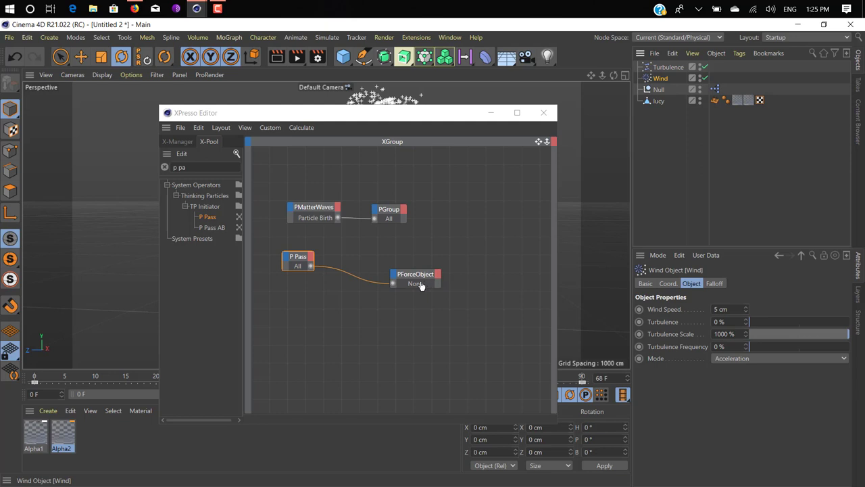
drag(420, 286, 419, 284)
click(544, 112)
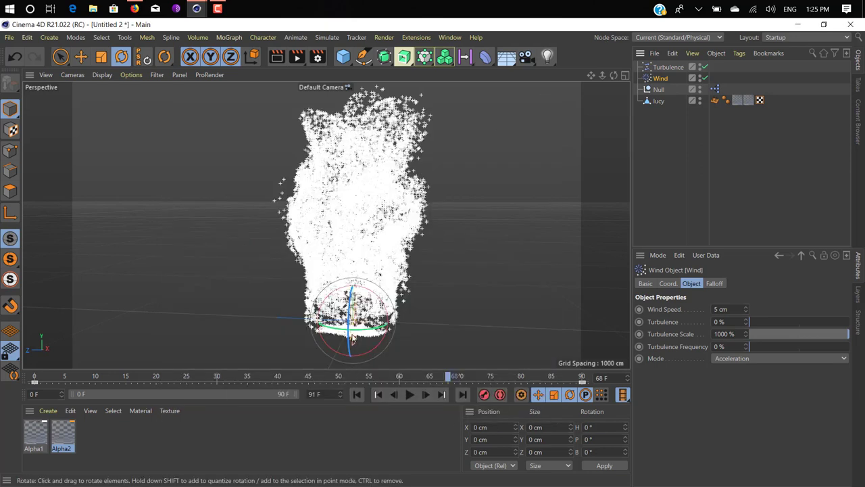
Move the Wind force along Z and tilt its pitch to about 22.6°.
key(e)
drag(297, 318, 437, 326)
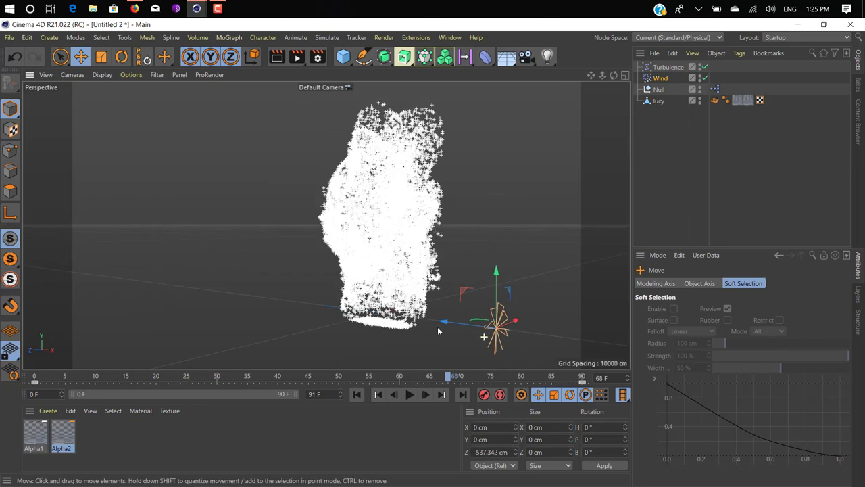
key(r)
drag(514, 298, 534, 318)
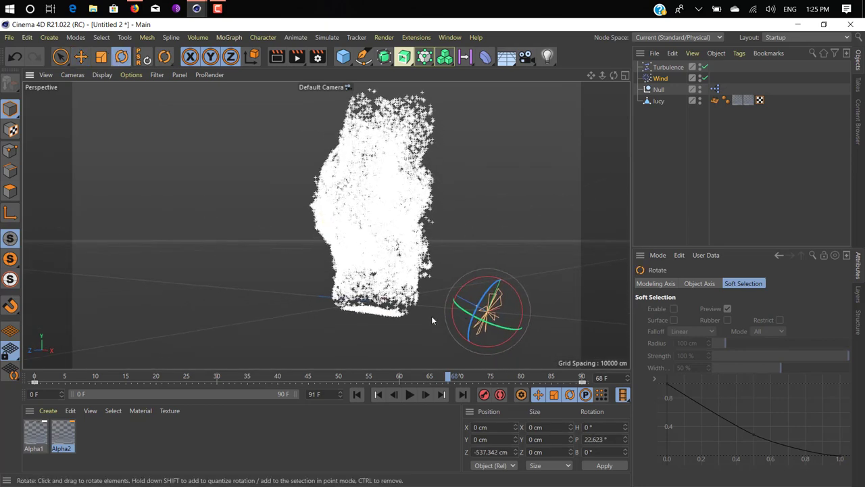
mouse_move(473, 318)
alt+mouse_down()
mouse_move(497, 320)
mouse_move(488, 321)
alt+mouse_up()
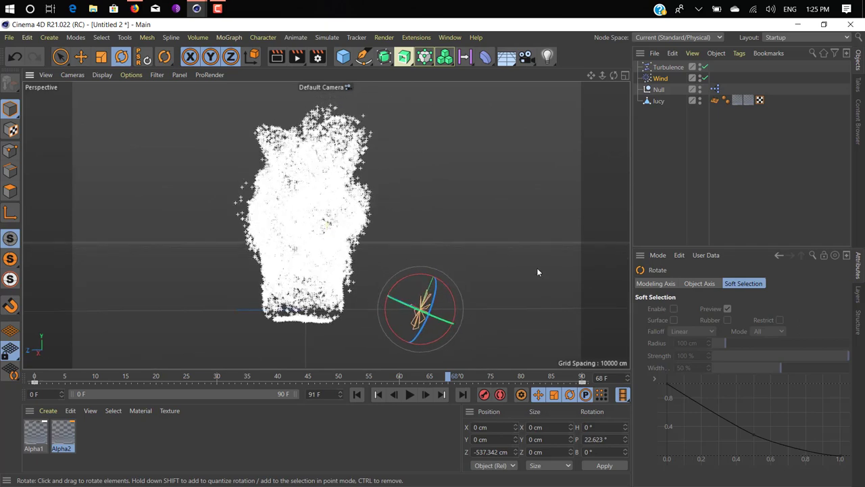
click(666, 79)
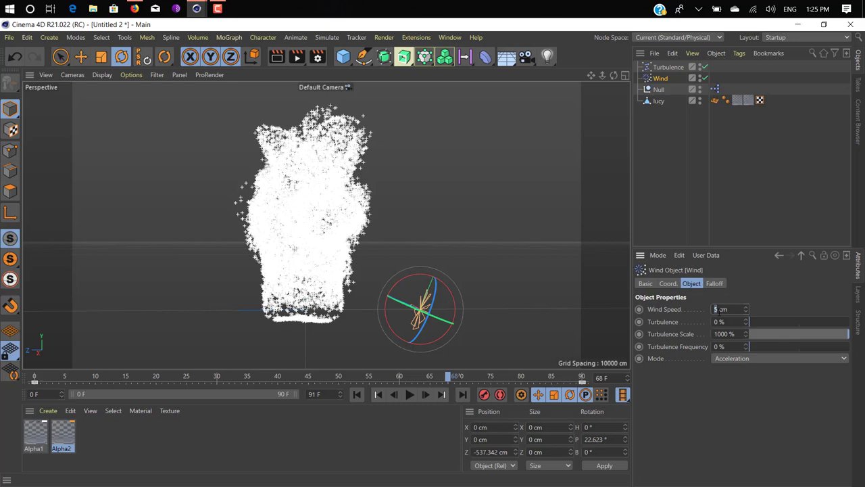
Preview the simulation with 30 cm Wind Speed, stopping at frame 69.
click(357, 394)
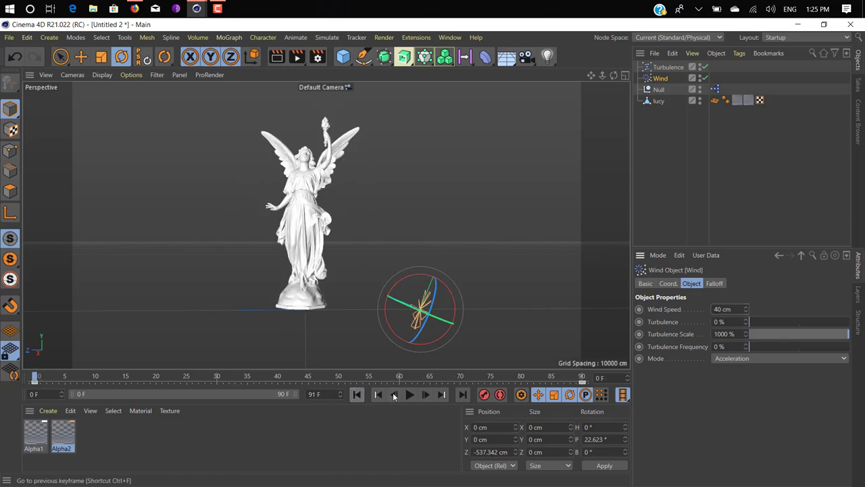
click(409, 395)
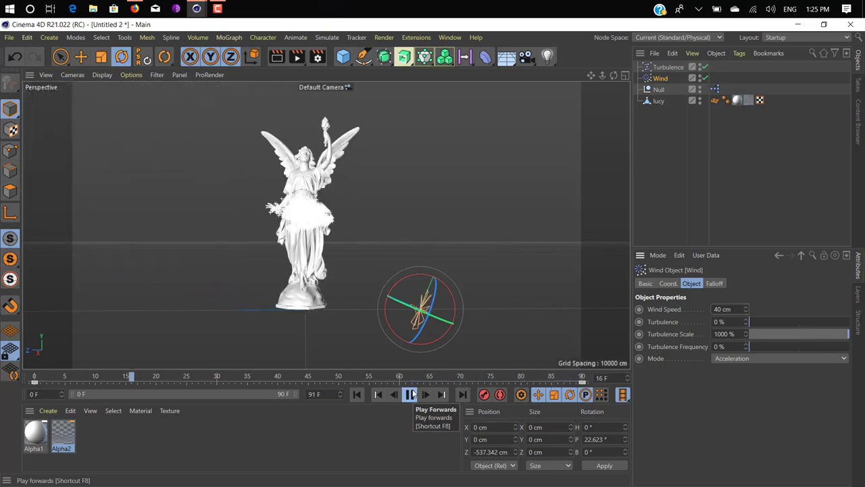
click(410, 394)
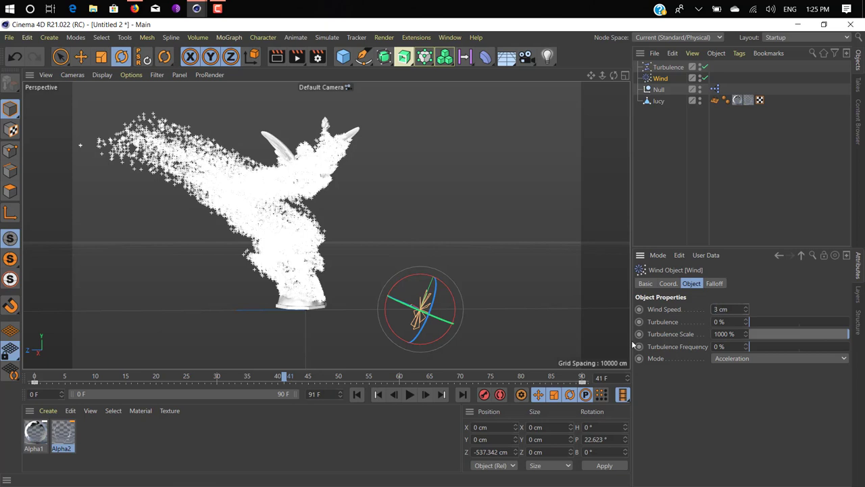
click(356, 394)
click(411, 394)
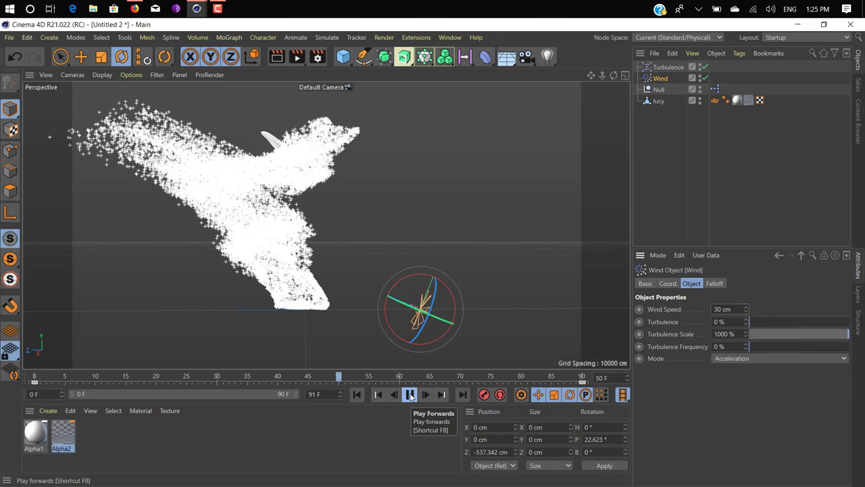
click(410, 394)
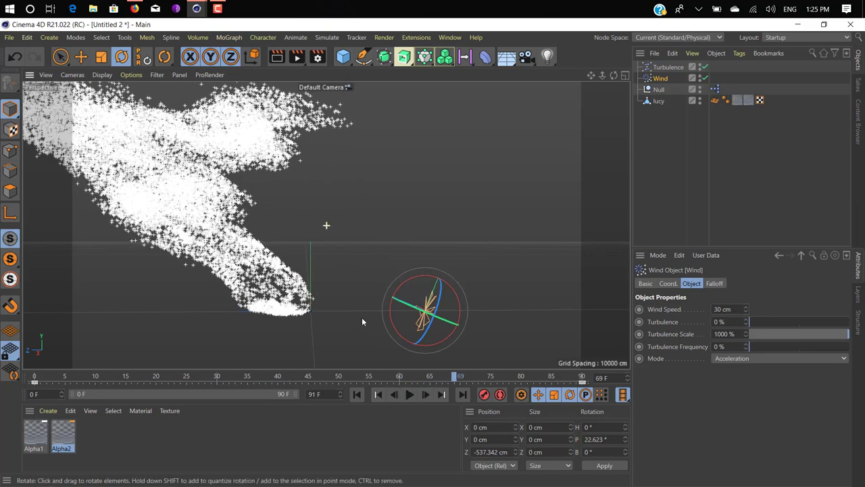
alt+middle_drag(362, 322, 451, 339)
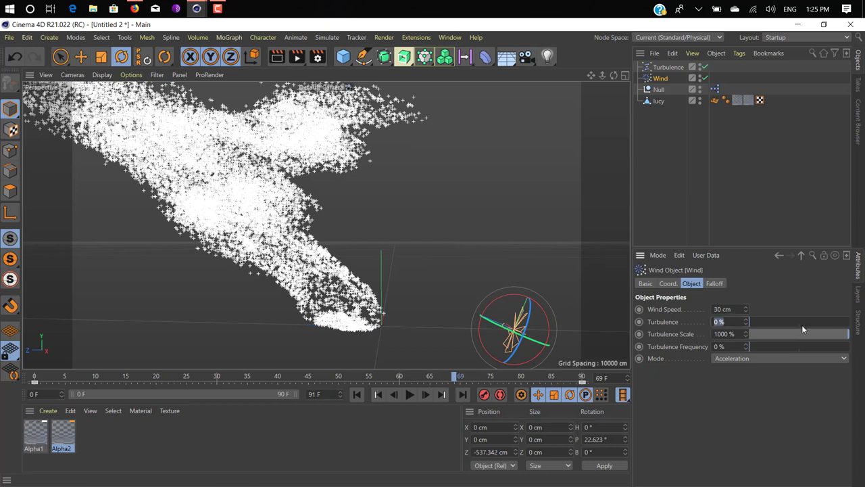
Raise the wind Turbulence to about 22.75% and replay to frame 44.
drag(770, 324, 771, 323)
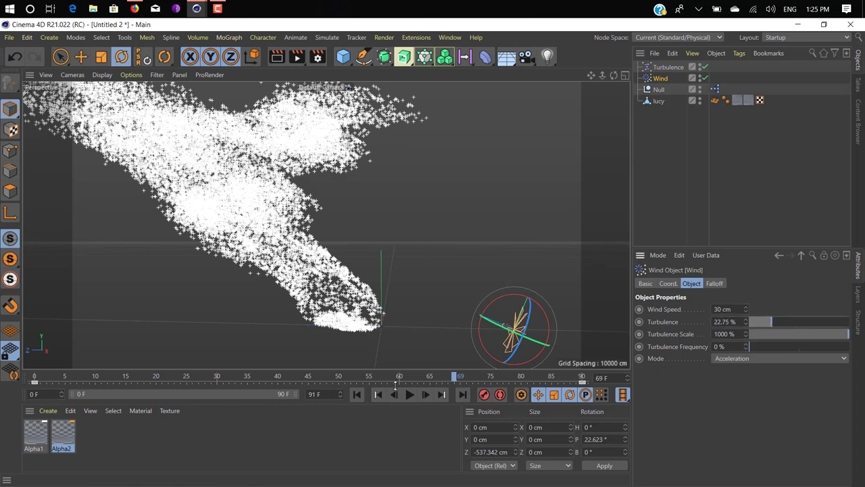
click(357, 394)
click(416, 394)
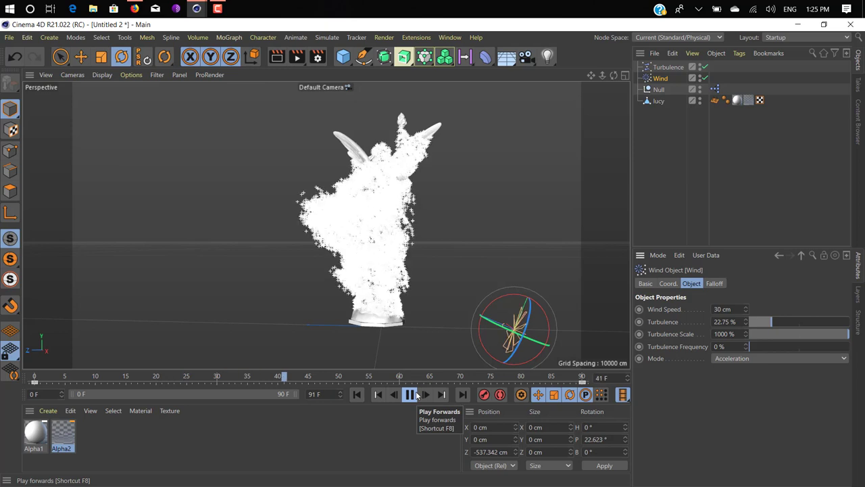
click(411, 394)
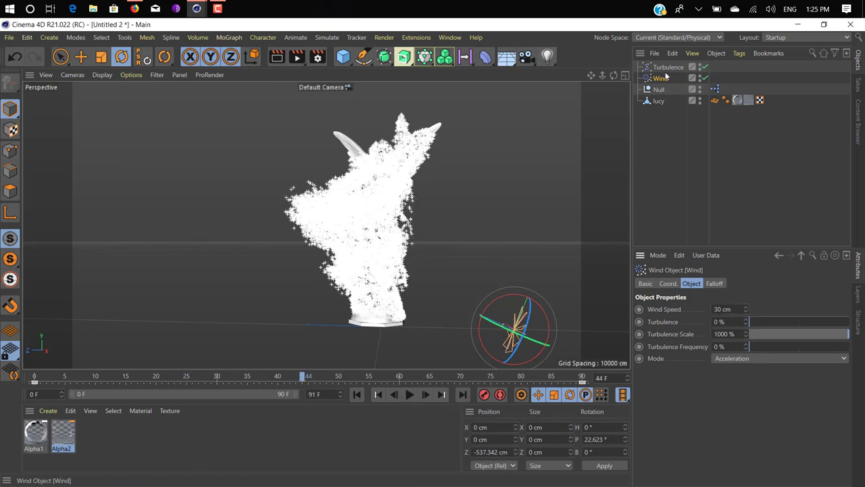
Duplicate the Wind PForceObject node, link it to Turbulence, and wire it from P Pass All.
double_click(714, 89)
ctrl+drag(415, 277, 431, 304)
drag(680, 72, 587, 187)
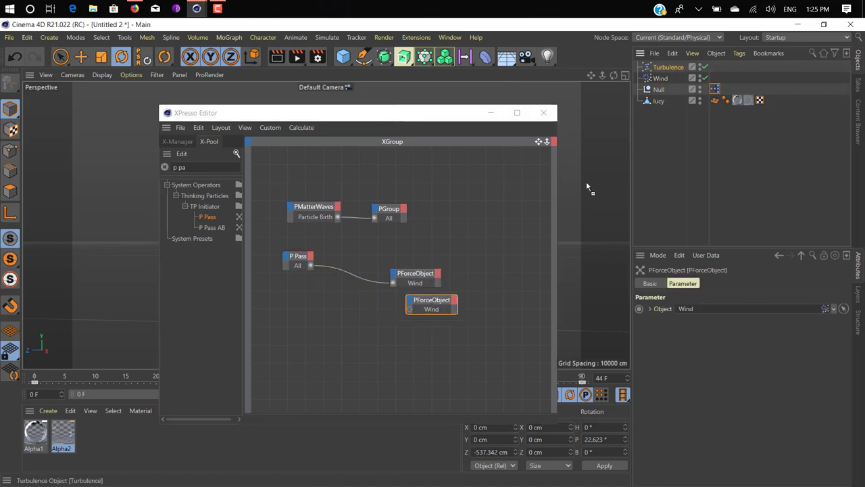
drag(433, 311, 432, 311)
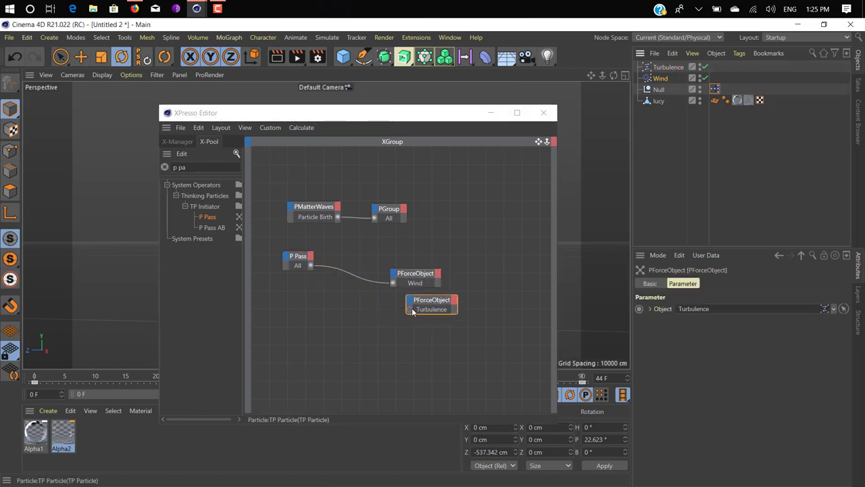
click(413, 310)
drag(310, 266, 410, 310)
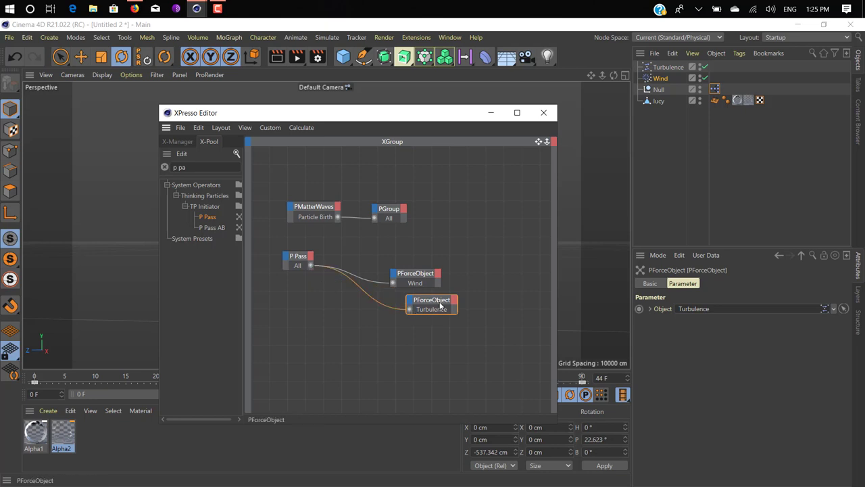
click(543, 112)
click(673, 69)
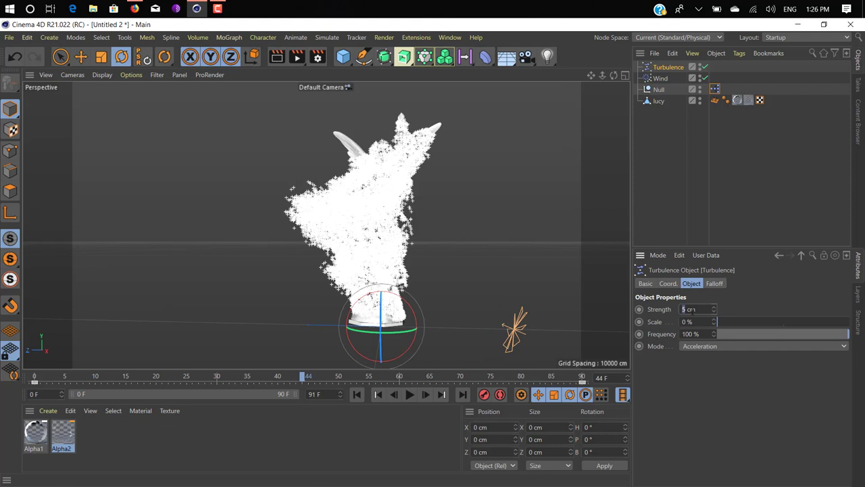
Set Turbulence Strength to 40 cm and preview the simulation from the start to frame 66.
text(0)
key(Return)
click(357, 394)
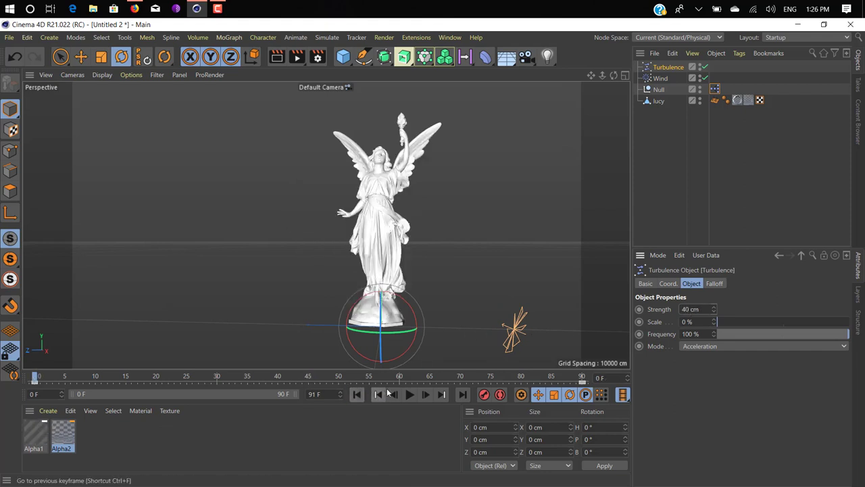
click(409, 394)
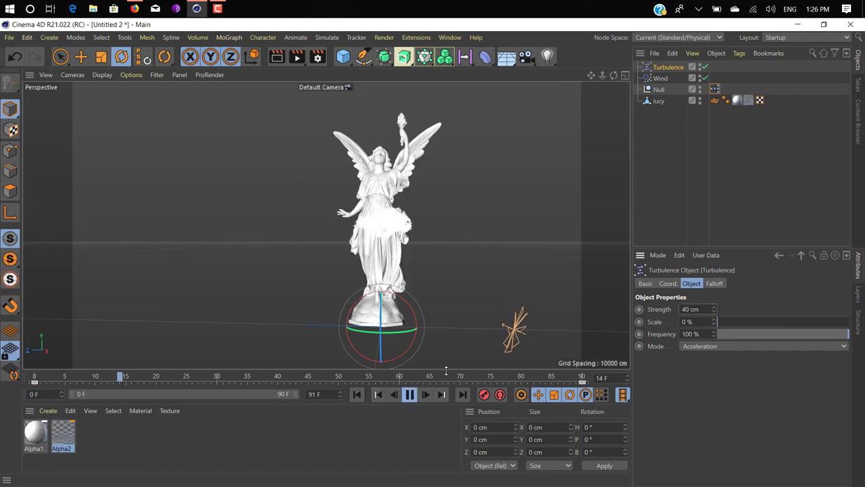
click(410, 395)
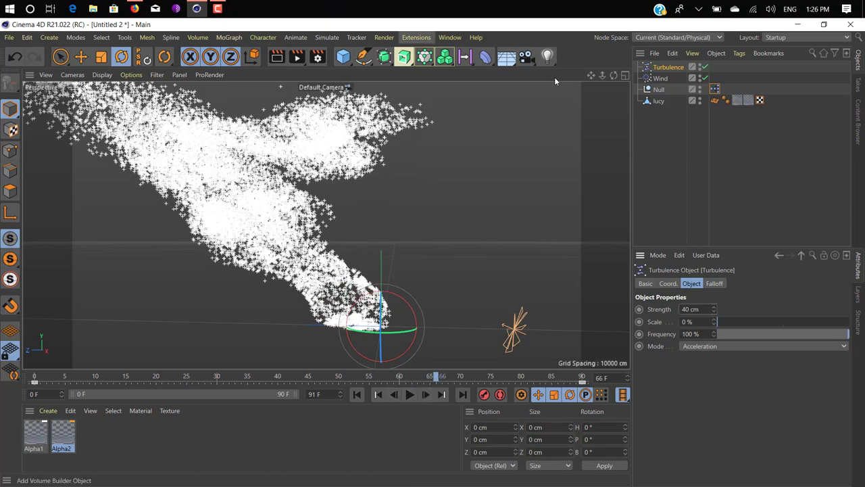
Bring up the Simulate > Forces menu.
click(327, 37)
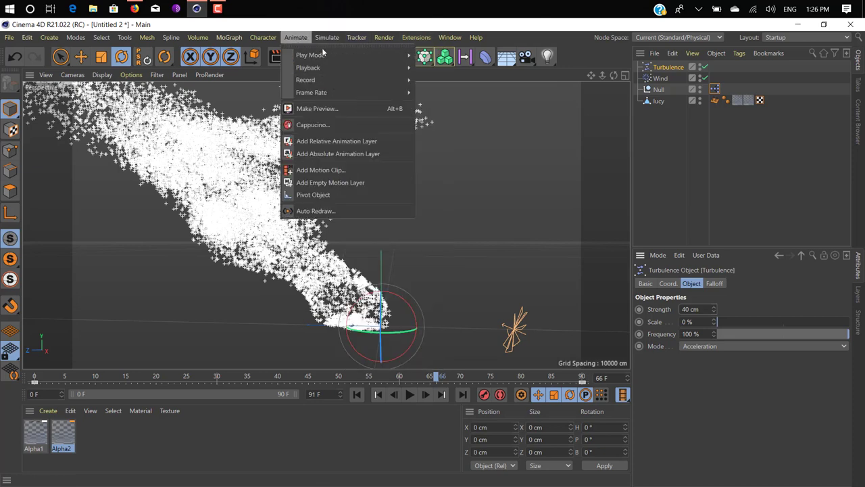
click(296, 37)
click(326, 37)
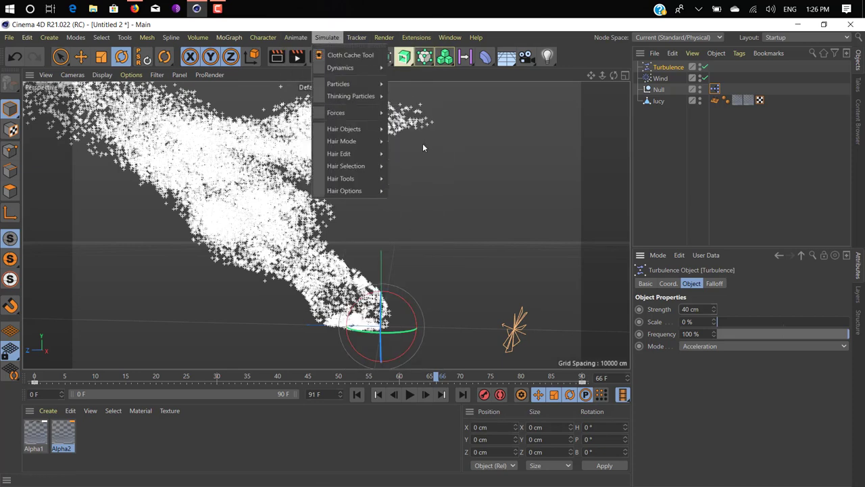
mouse_move(385, 113)
Add an Attractor force and link it to a third PForceObject node copied from Turbulence.
click(416, 116)
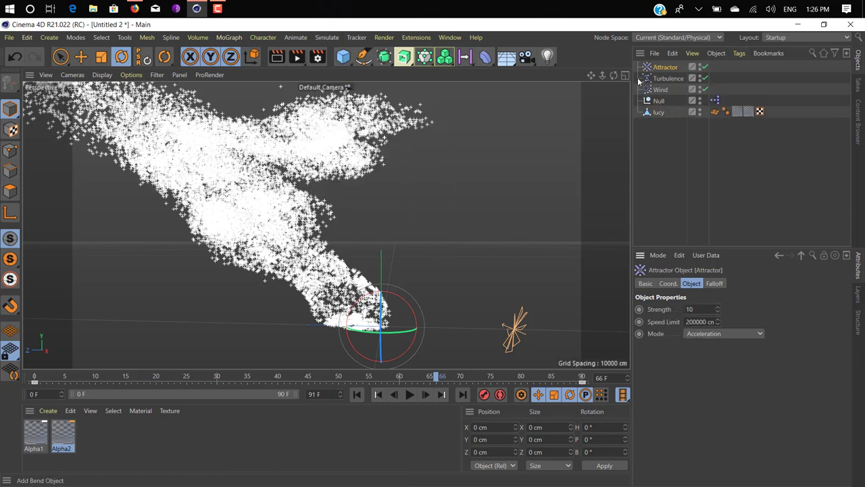
double_click(714, 101)
drag(700, 97, 364, 94)
ctrl+drag(398, 283, 411, 304)
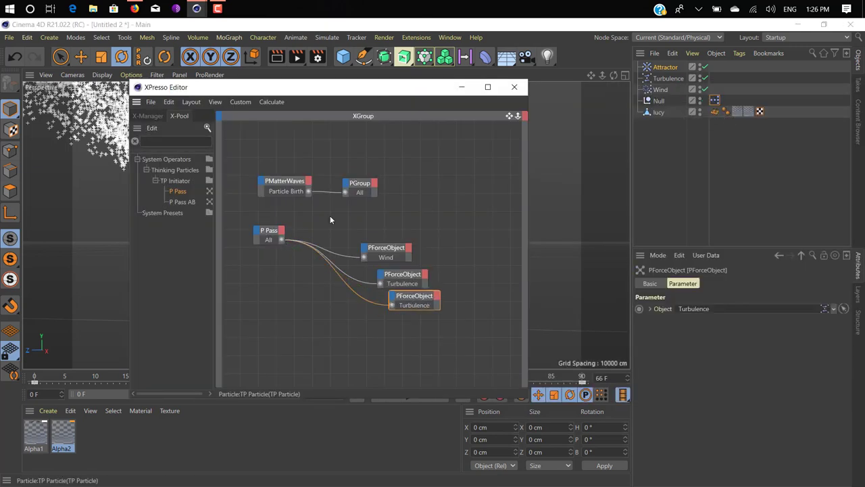
drag(662, 70, 405, 305)
click(514, 88)
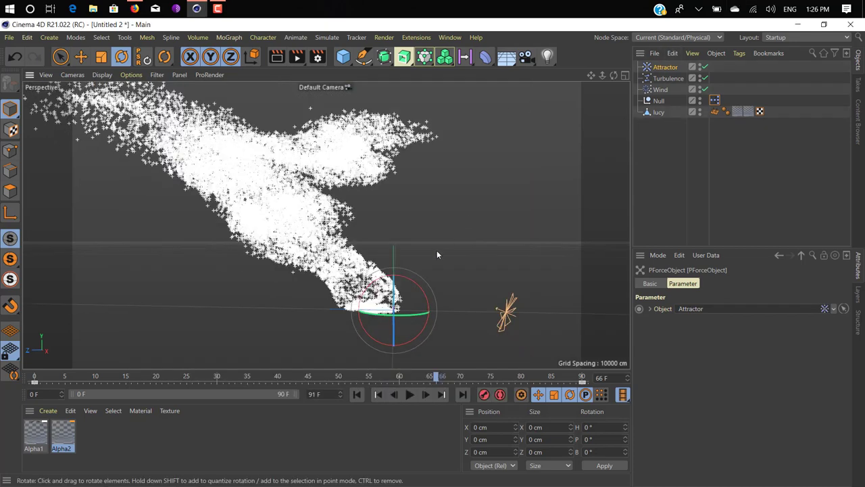
Place the Attractor left of the statue at about 64 cm height and preview to frame 76.
key(e)
drag(392, 261, 71, 198)
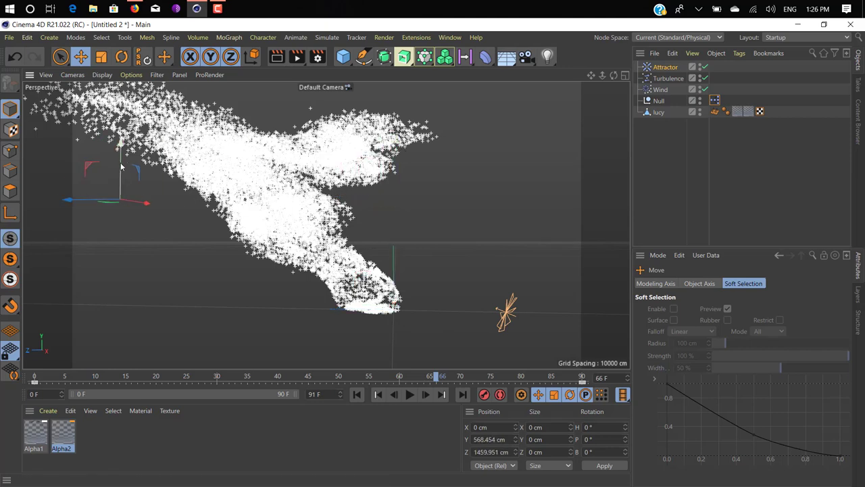
drag(120, 163, 136, 250)
alt+middle_drag(135, 250, 231, 240)
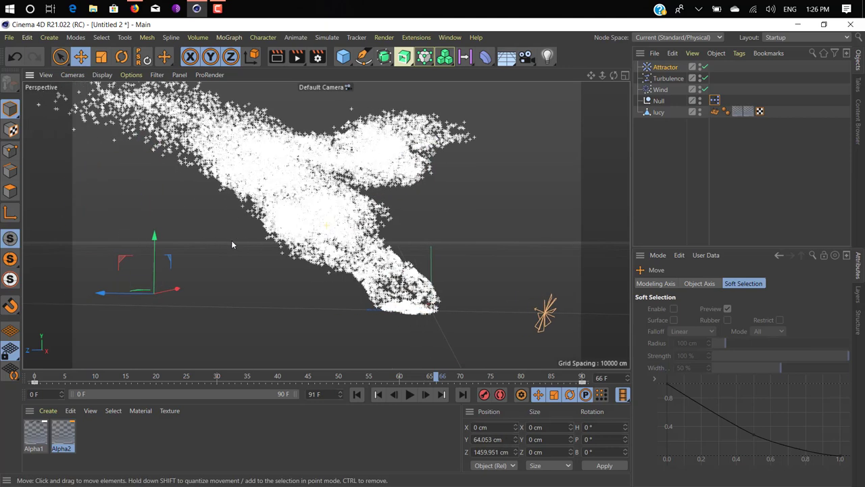
click(659, 68)
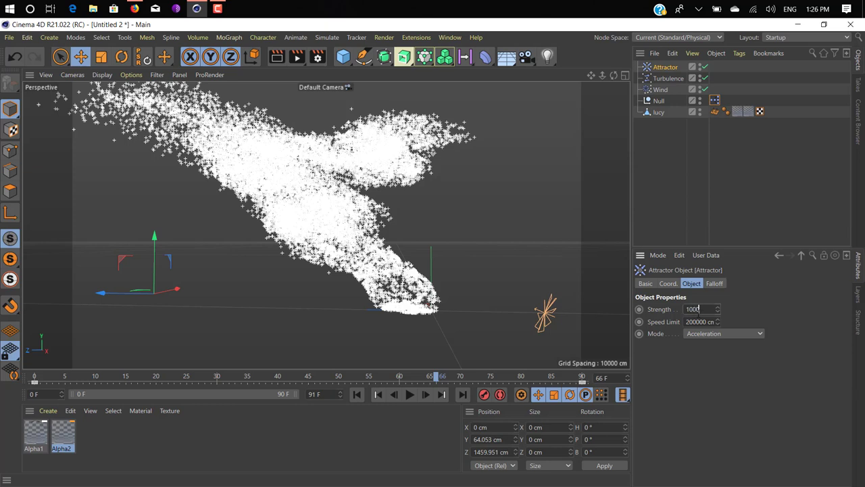
click(356, 394)
click(410, 394)
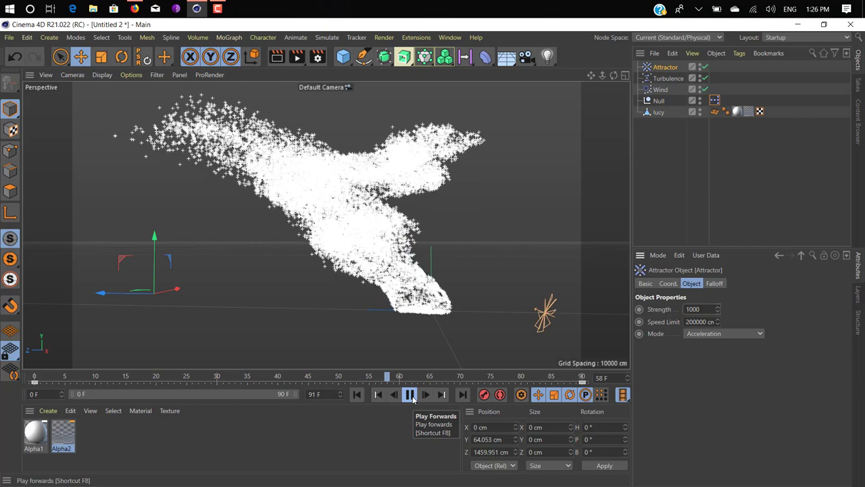
click(409, 395)
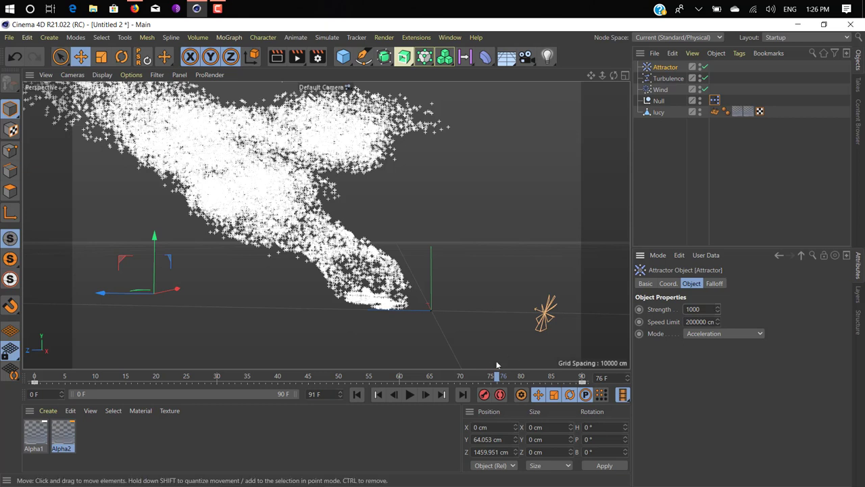
Set Attractor Strength to 100000, replay and orbit the particle cloud, then rewind to frame 0.
text(00)
key(Return)
click(357, 394)
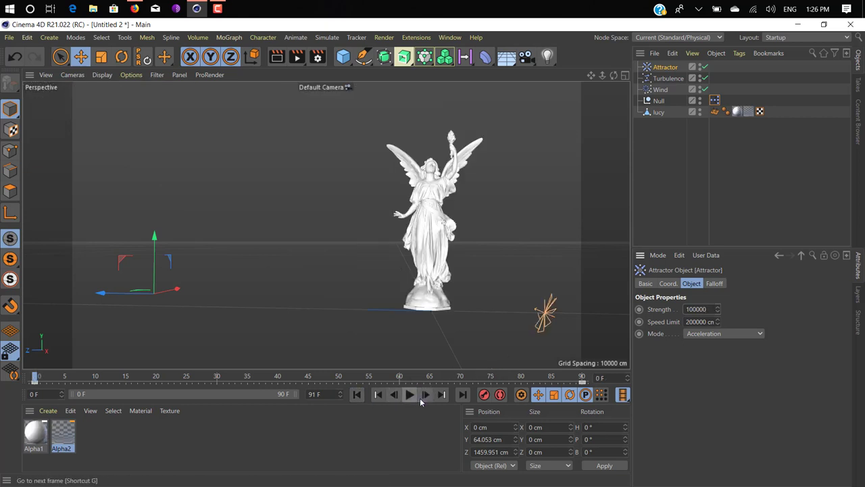
click(410, 396)
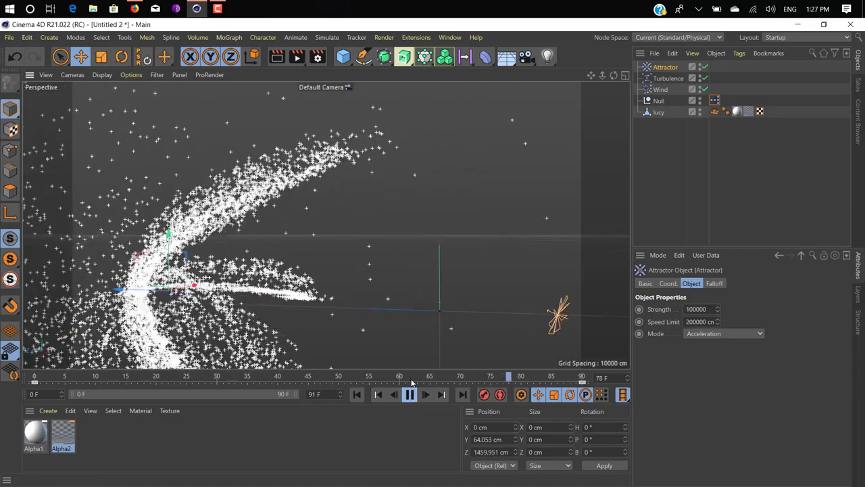
click(410, 394)
scroll(369, 311, down, 3)
mouse_move(369, 311)
alt+mouse_down()
mouse_move(351, 308)
mouse_move(382, 317)
mouse_move(370, 324)
alt+mouse_up()
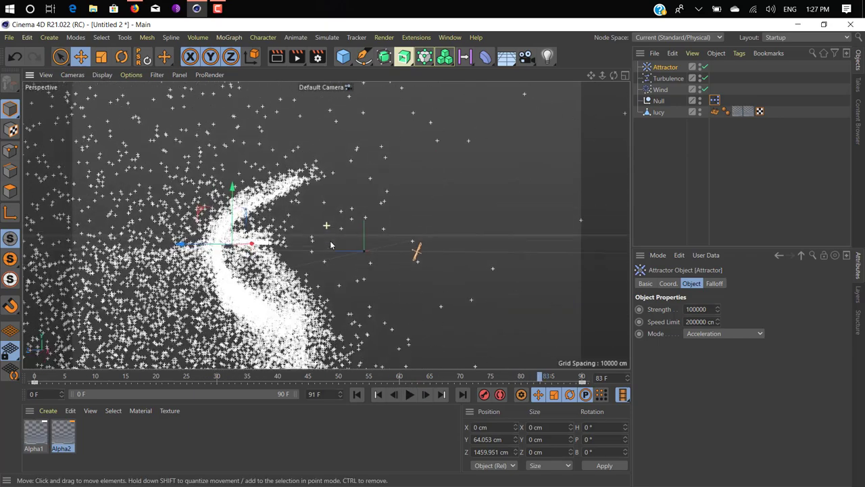
click(357, 395)
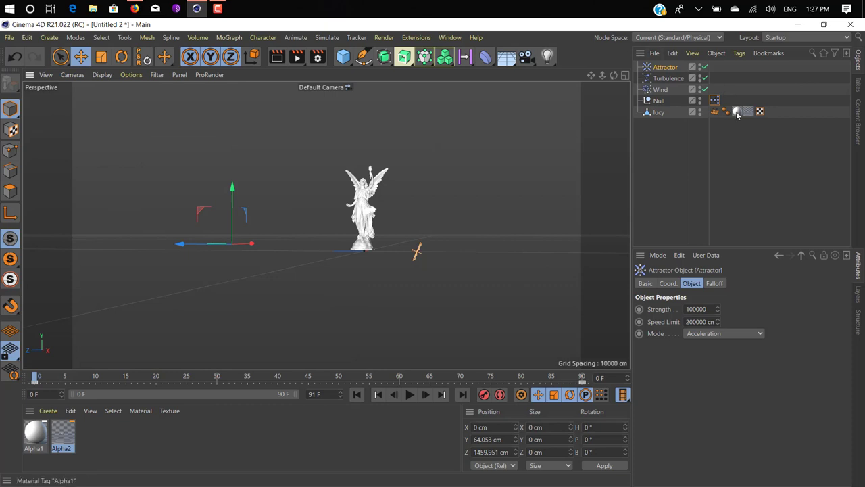
Remove the wire between P Pass and the Attractor's PForceObject node in the XPresso graph.
double_click(714, 100)
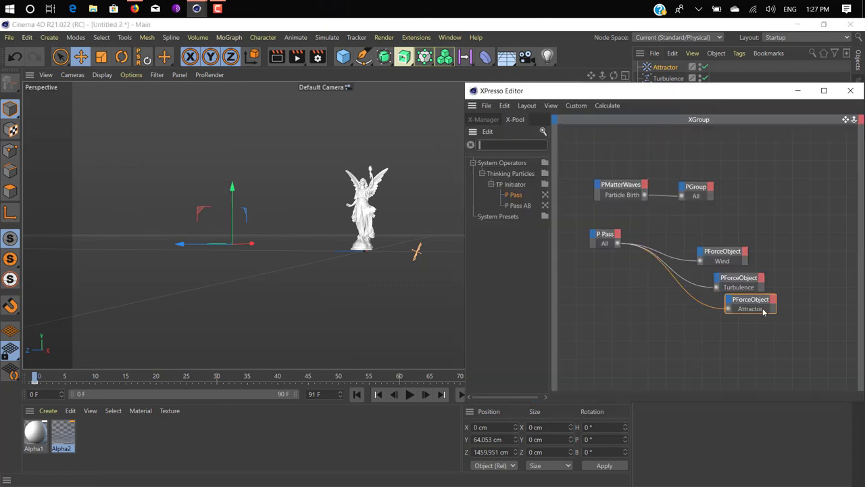
drag(752, 305, 795, 155)
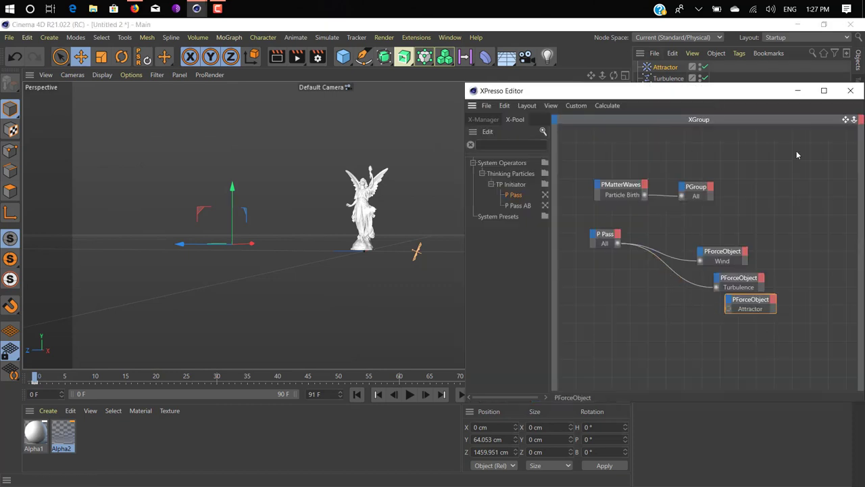
click(851, 90)
scroll(406, 202, up, 5)
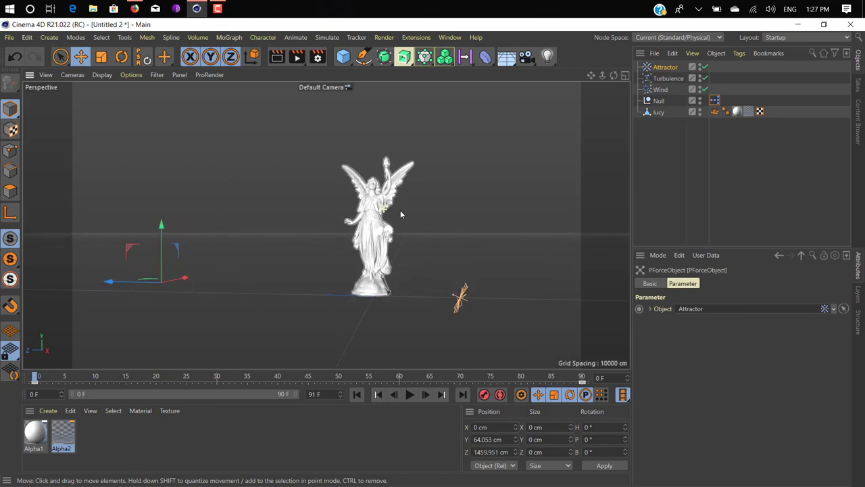
scroll(393, 210, up, 5)
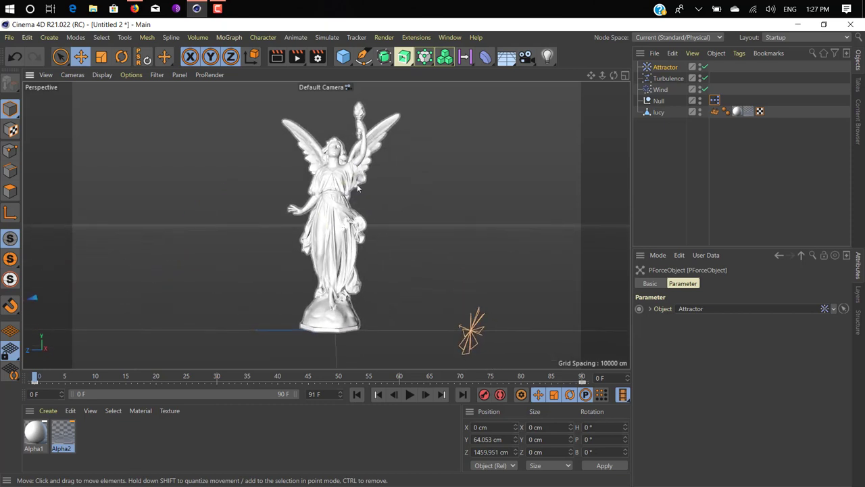
scroll(359, 172, up, 2)
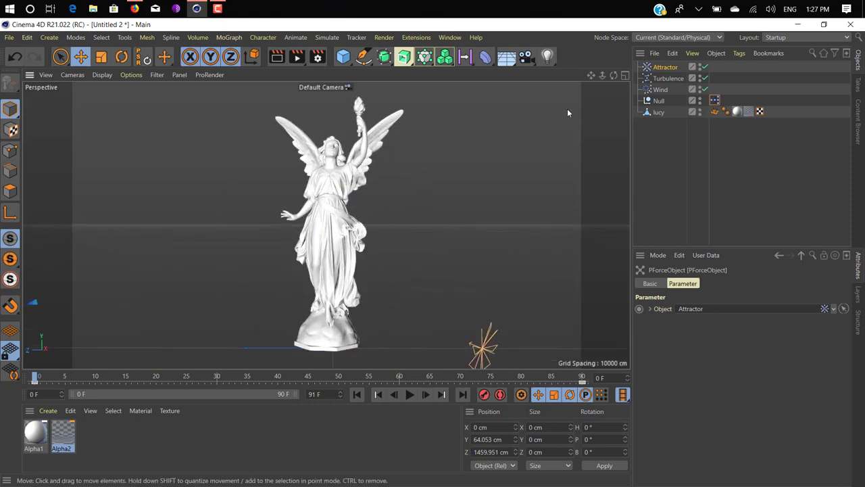
Play to frame 46 and add a TP Geometry object from Simulate > Thinking Particles.
click(409, 394)
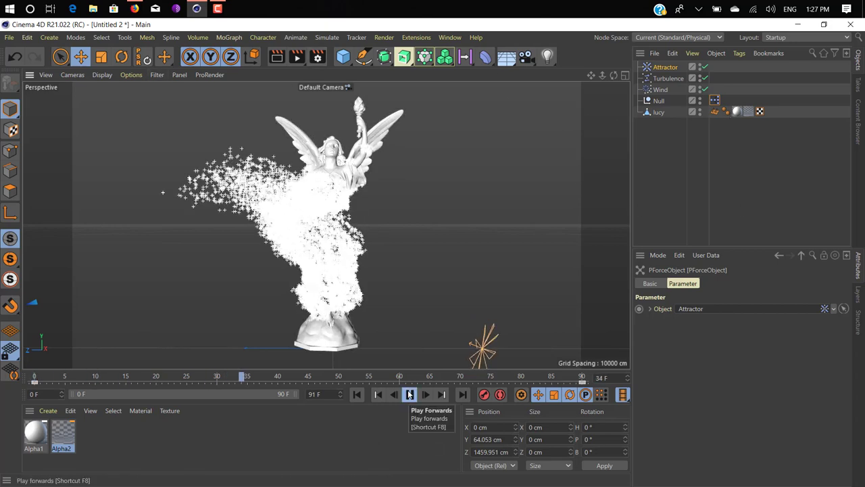
click(409, 394)
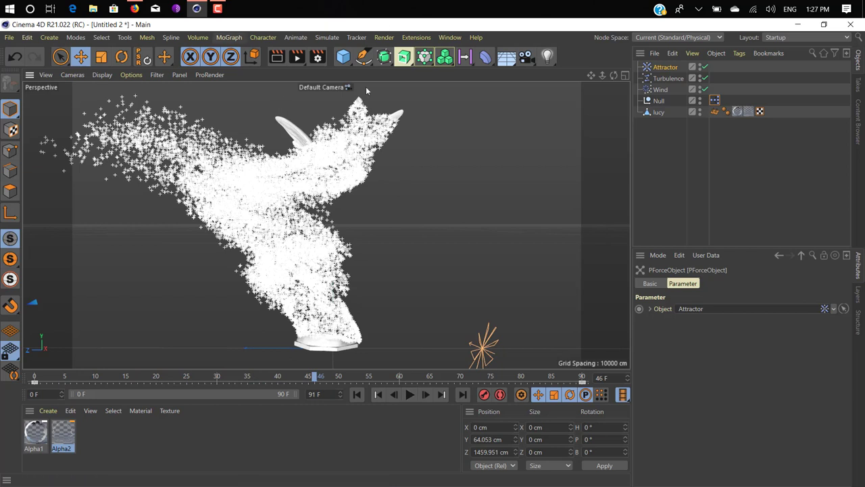
click(342, 38)
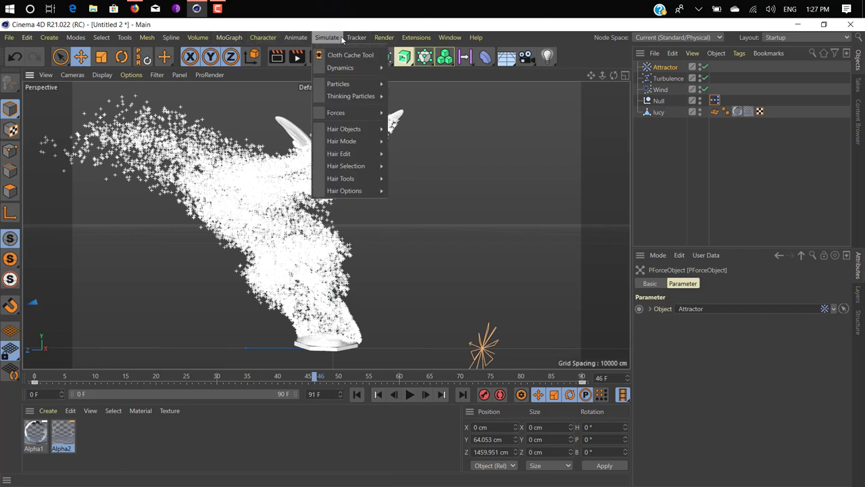
mouse_move(351, 96)
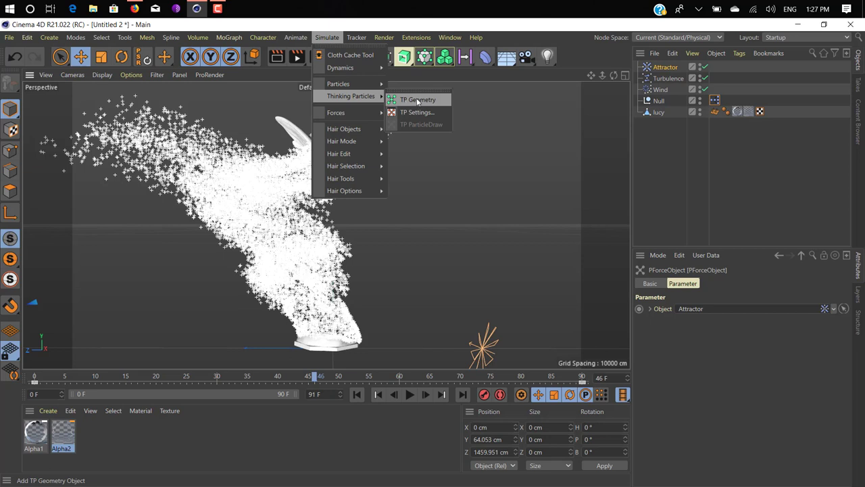
click(418, 100)
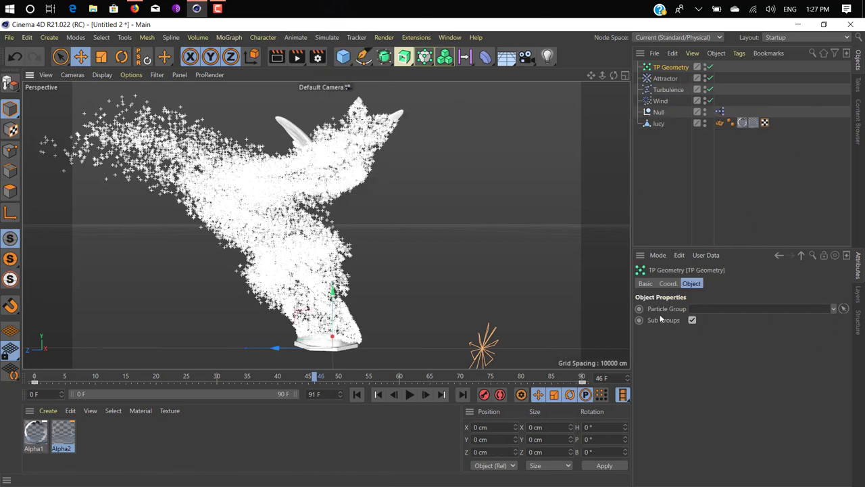
In Thinking Particles settings, set TP Geometry's Particle Group to All.
click(326, 38)
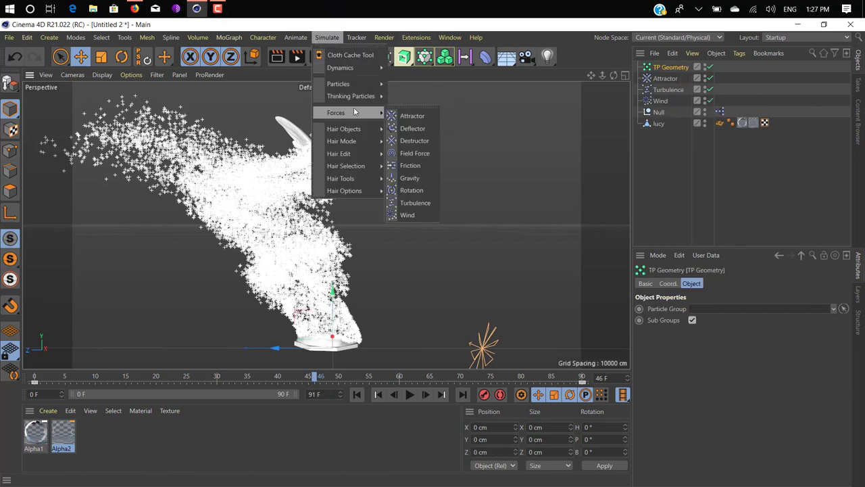
mouse_move(359, 95)
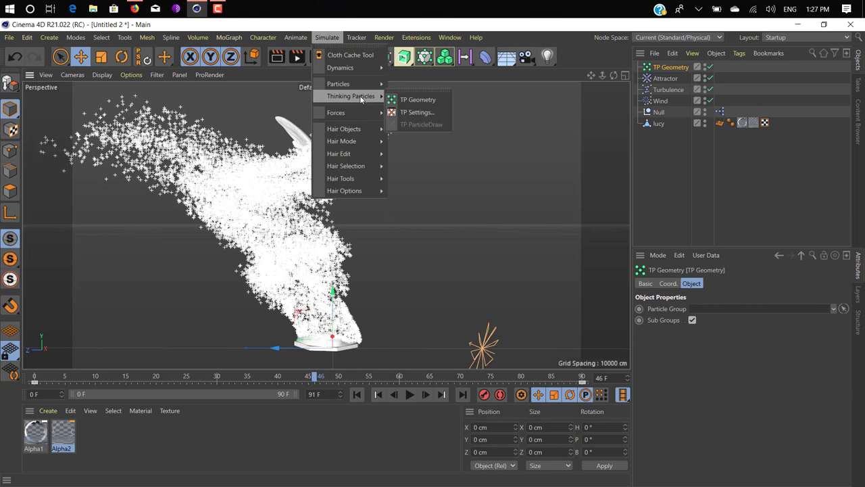
click(416, 112)
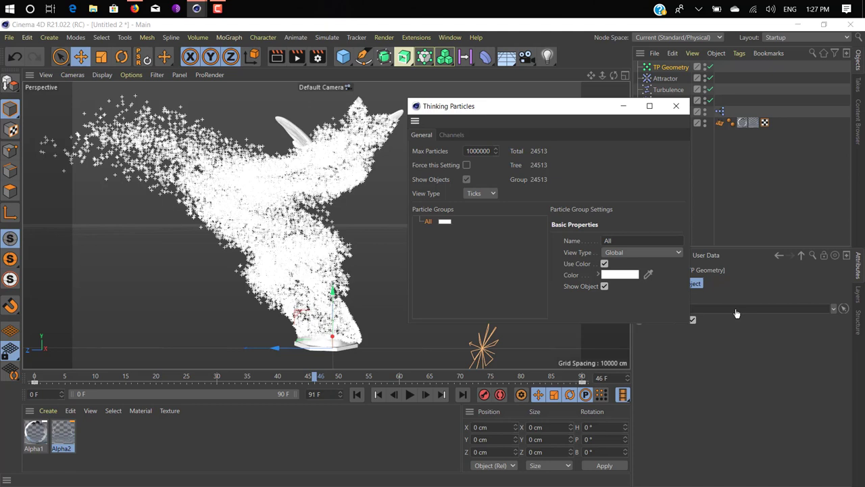
click(679, 106)
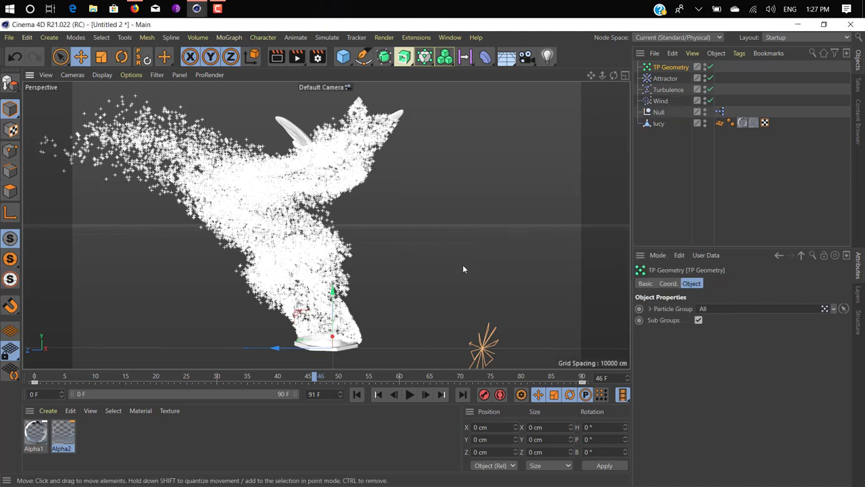
Add a Hair Render tag to TP Geometry via its Hair Tags menu.
click(276, 56)
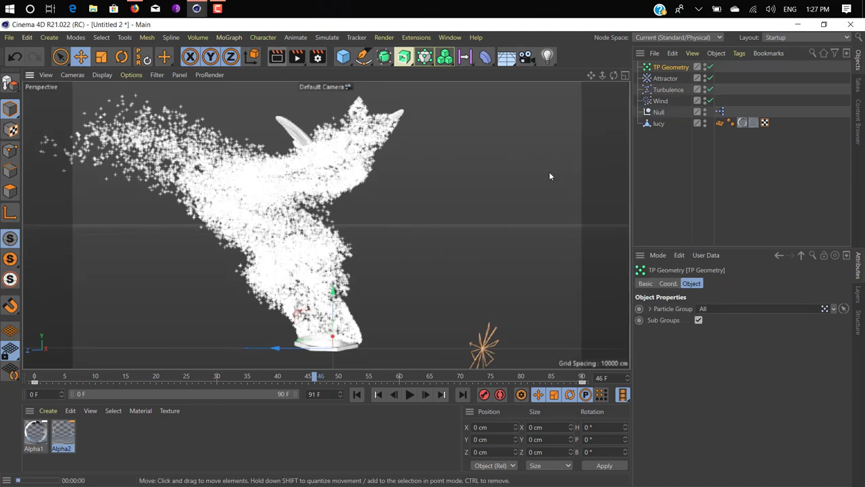
right_click(675, 67)
mouse_move(679, 69)
click(637, 175)
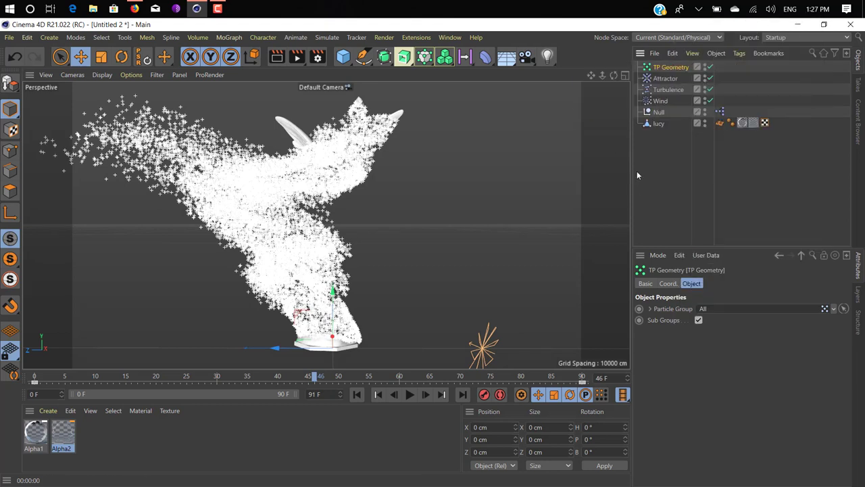
right_click(680, 68)
mouse_move(742, 69)
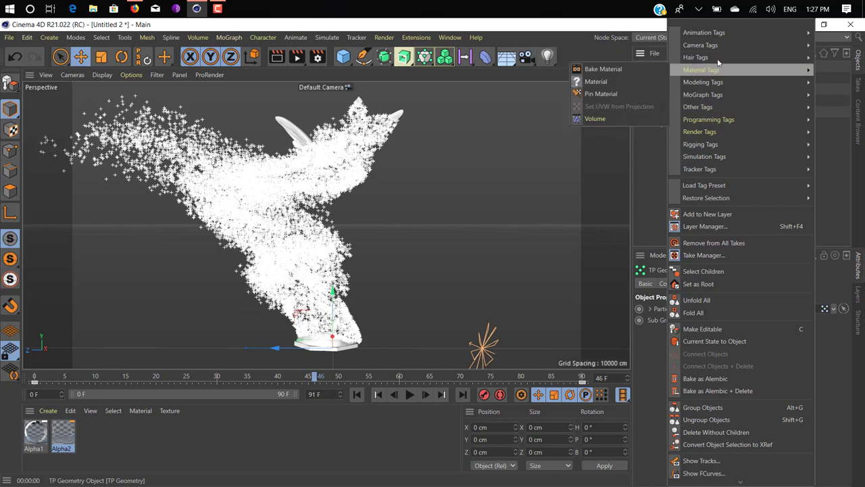
mouse_move(713, 58)
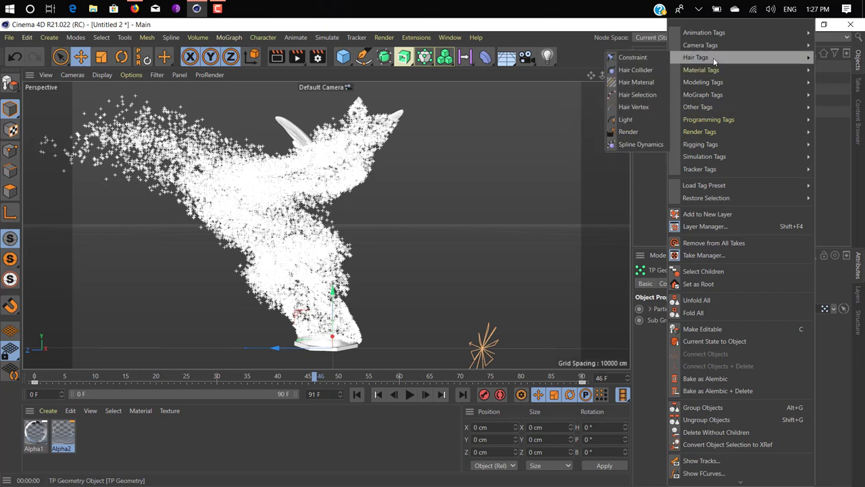
click(628, 132)
Render frame 46 in the viewport and then to the Picture Viewer at 1280x720.
click(277, 58)
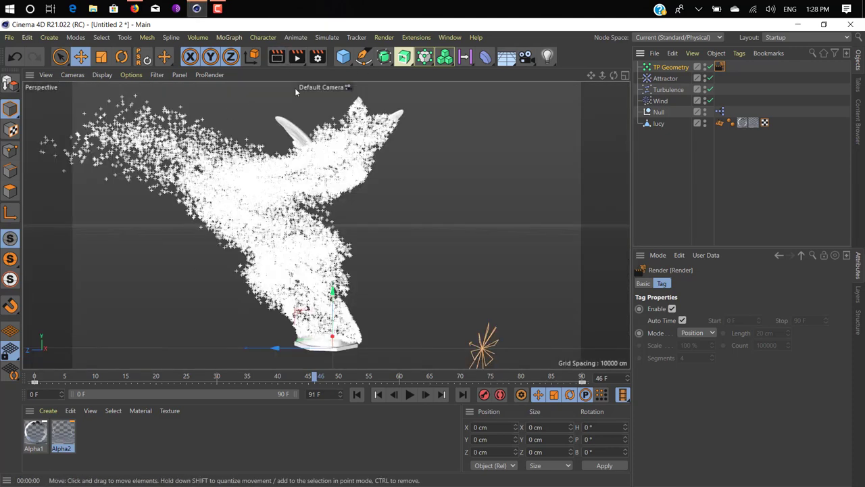
click(278, 57)
click(298, 58)
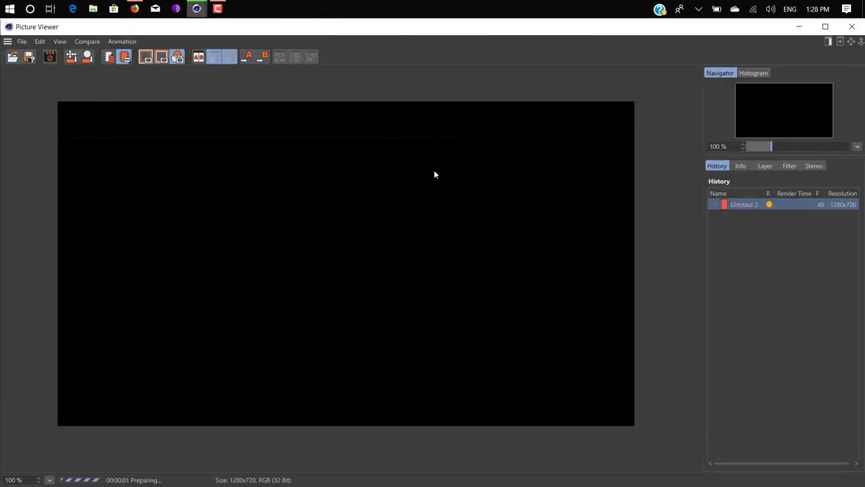
click(826, 26)
click(825, 27)
Change the PMatterWaves node's Shot count from 10000 to 100000 particles.
click(852, 27)
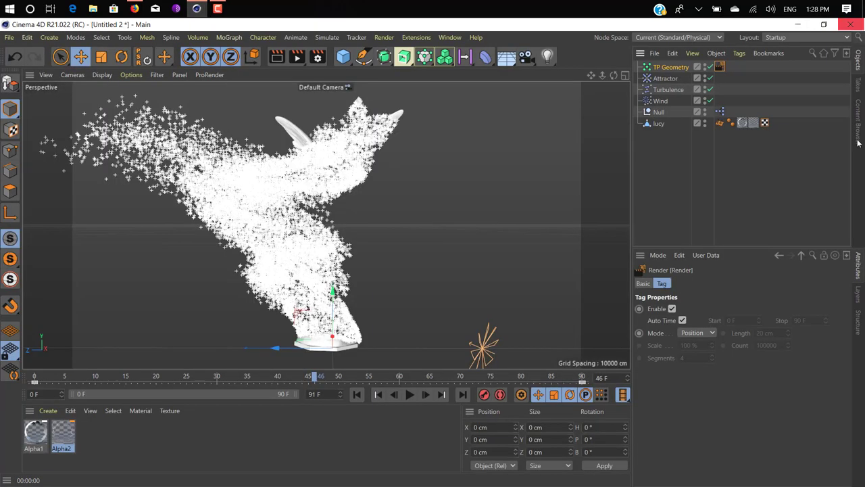
double_click(719, 67)
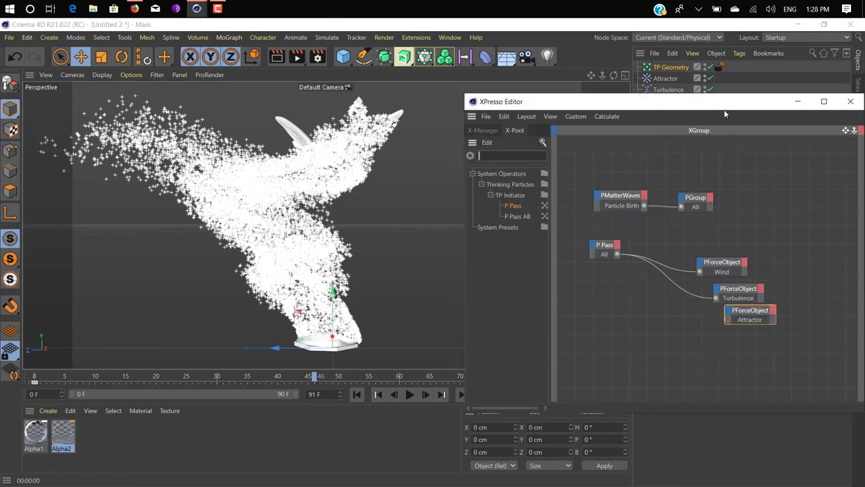
click(606, 199)
drag(804, 102, 651, 103)
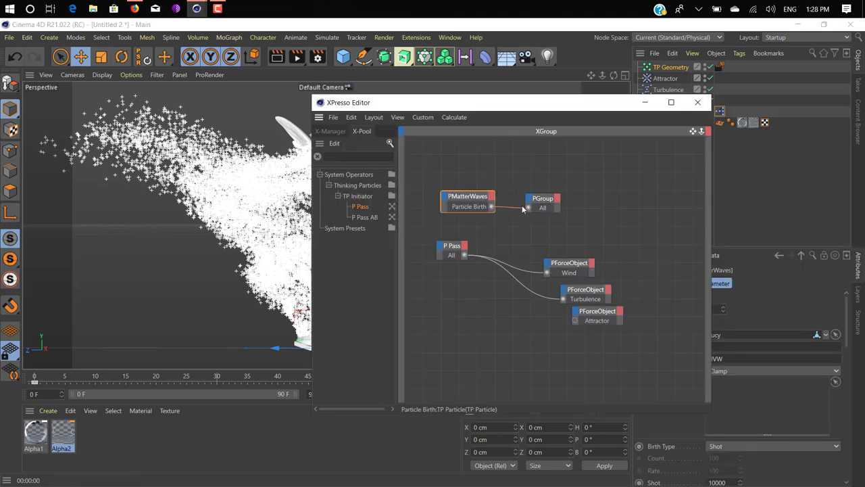
click(651, 103)
scroll(685, 432, down, 2)
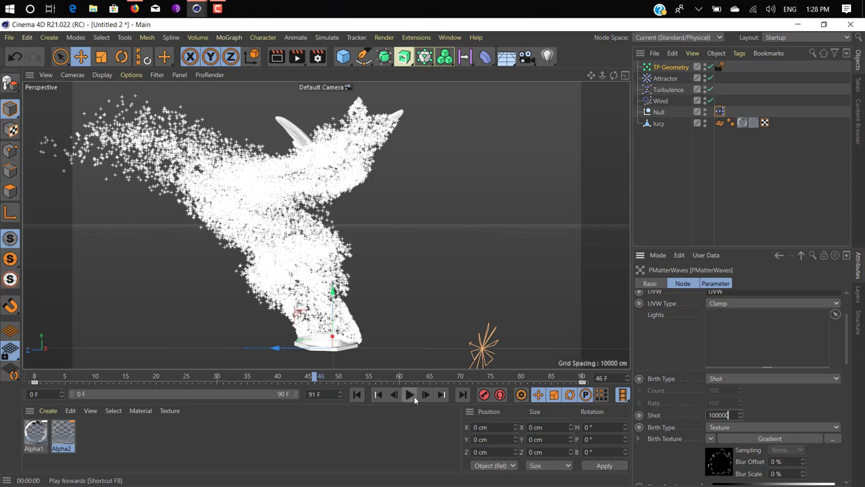
click(356, 394)
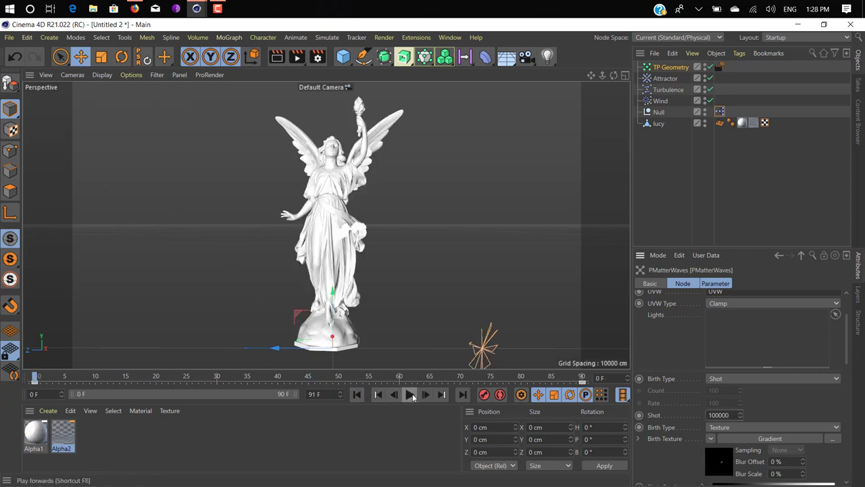
Play to frame 40 and render the active view to see the dense dust cloud.
click(411, 394)
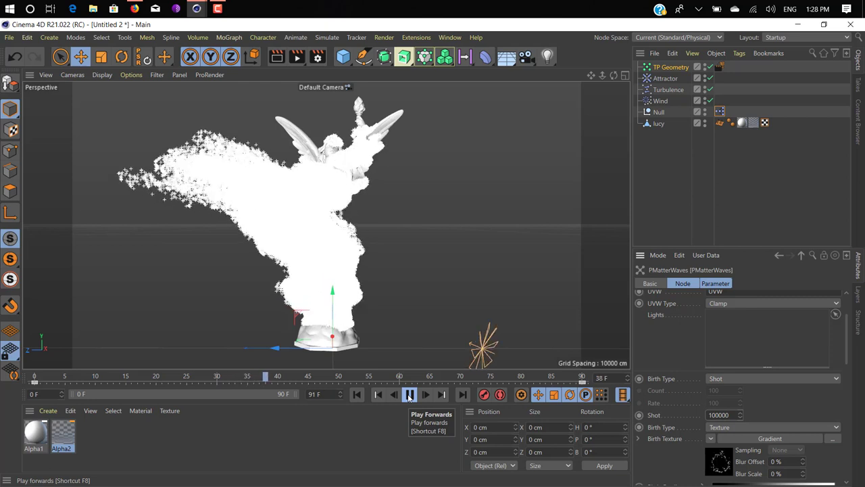
click(409, 395)
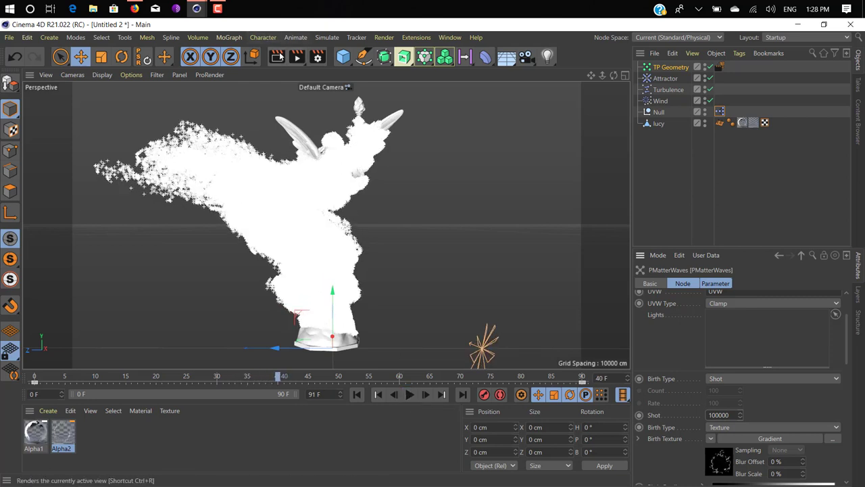
click(277, 56)
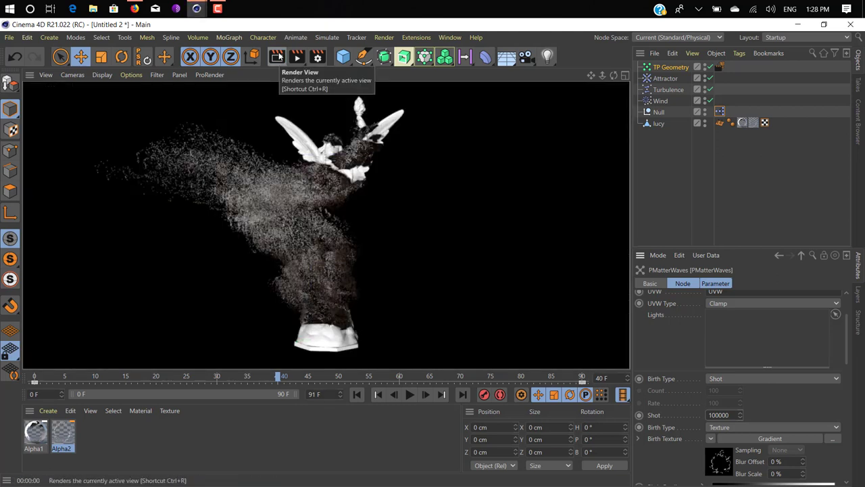
click(240, 159)
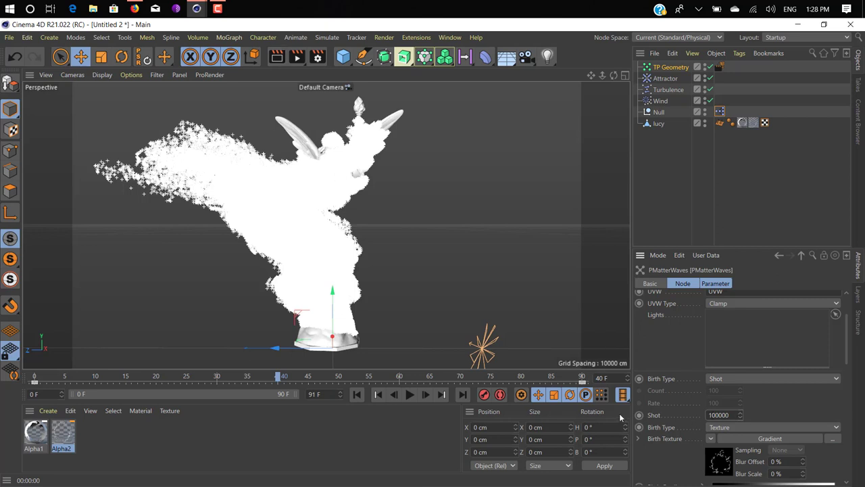
Create a new Hair Material, apply it to TP Geometry, and open it in the editor.
click(48, 410)
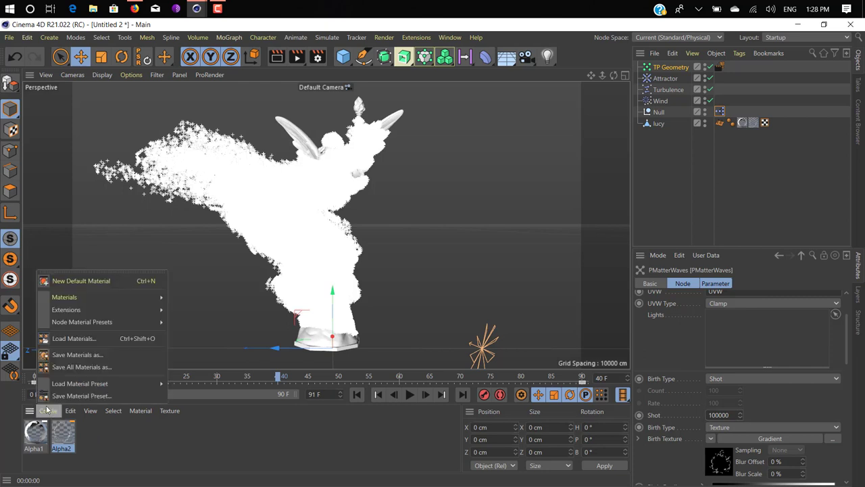
mouse_move(150, 299)
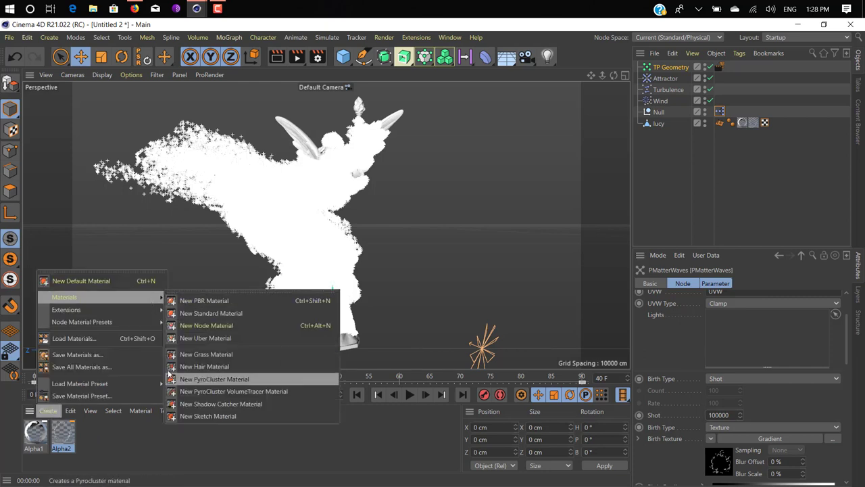
click(220, 359)
drag(37, 436, 665, 70)
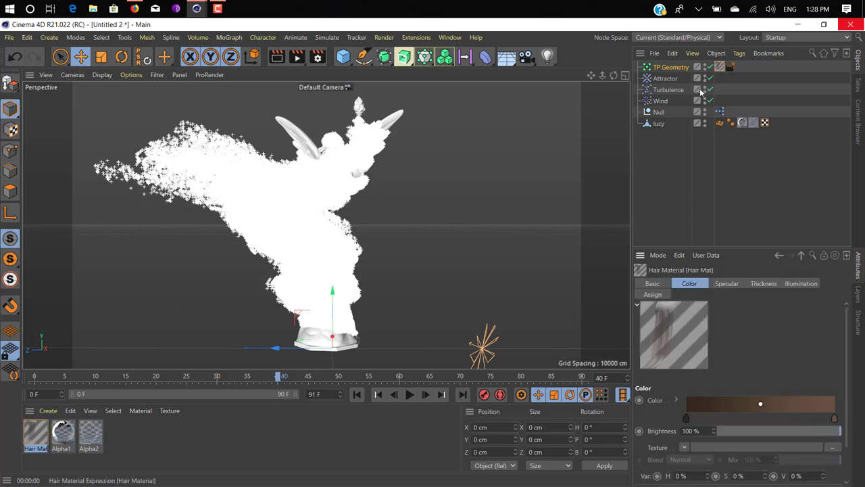
click(30, 433)
double_click(28, 432)
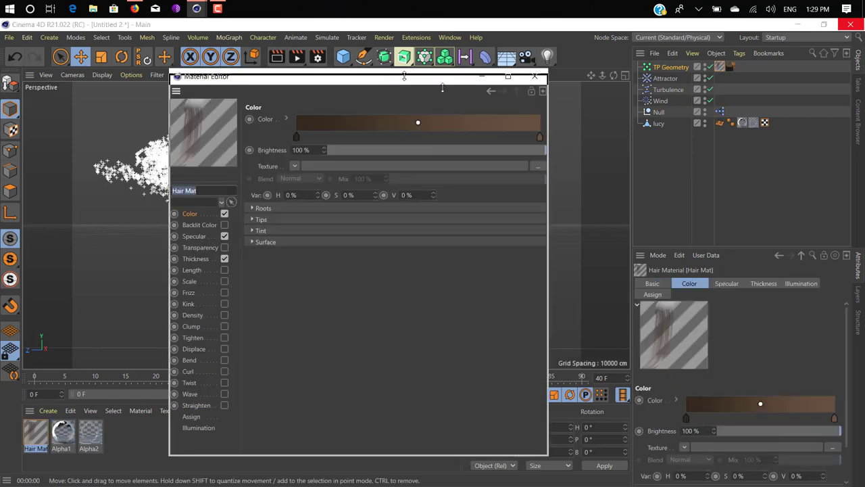
click(411, 78)
drag(411, 77, 636, 108)
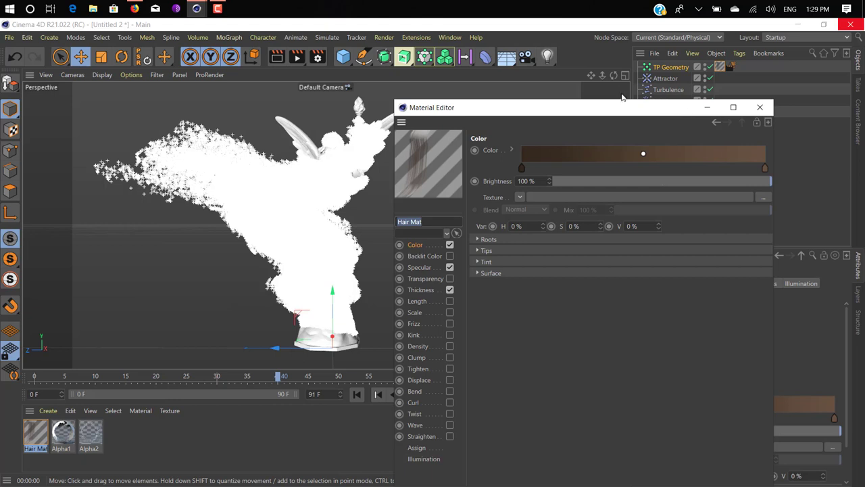
Set both Color gradient knots to a pale yellow-khaki (H 60°, S 35%, V 51%).
click(521, 168)
double_click(521, 169)
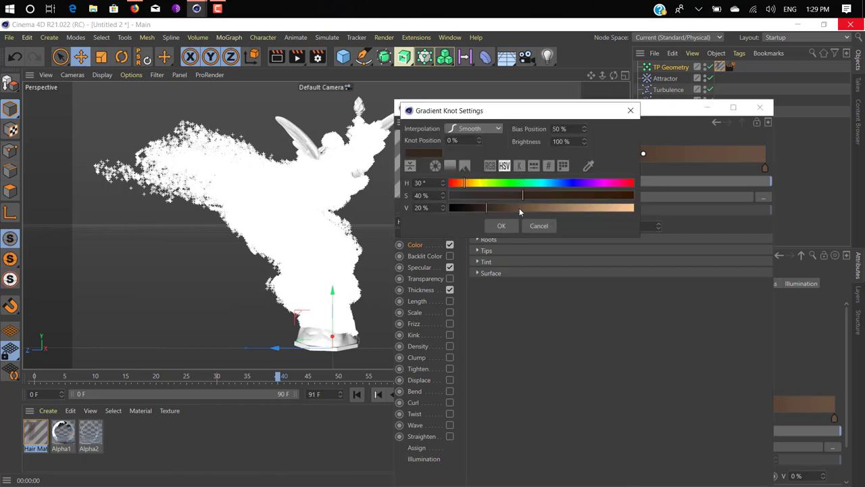
drag(519, 207, 538, 208)
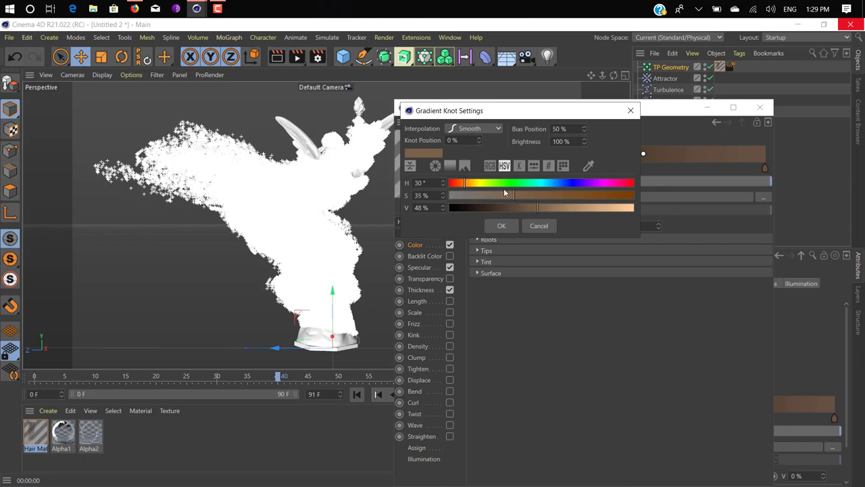
click(477, 183)
click(543, 208)
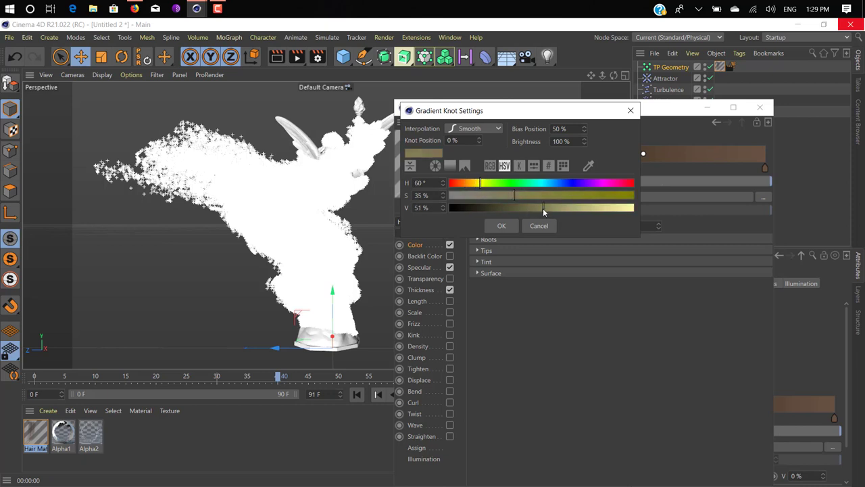
click(502, 226)
double_click(765, 169)
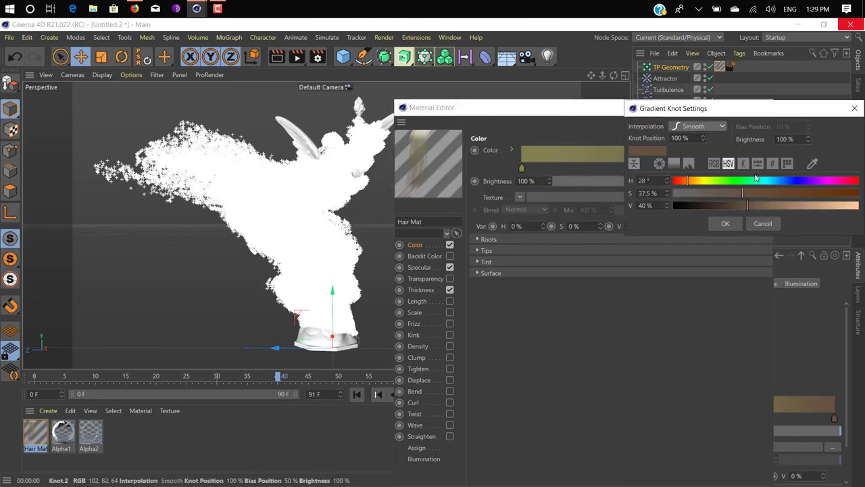
click(813, 163)
click(543, 155)
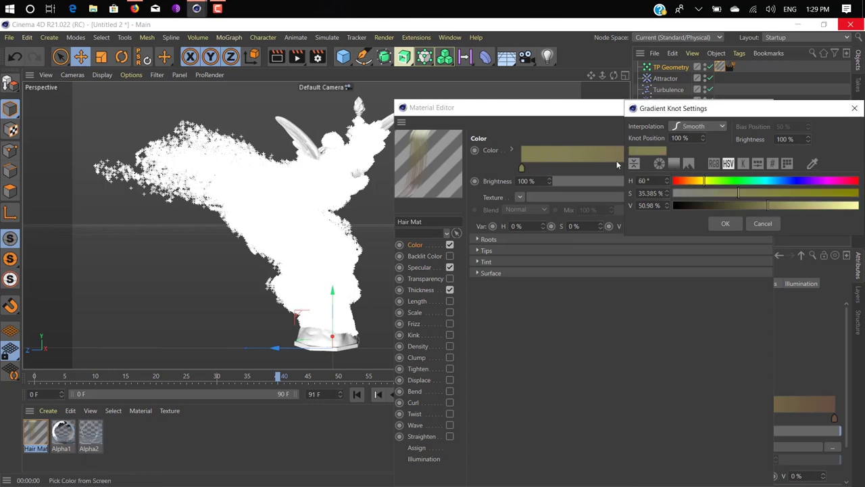
drag(777, 205, 795, 209)
click(728, 222)
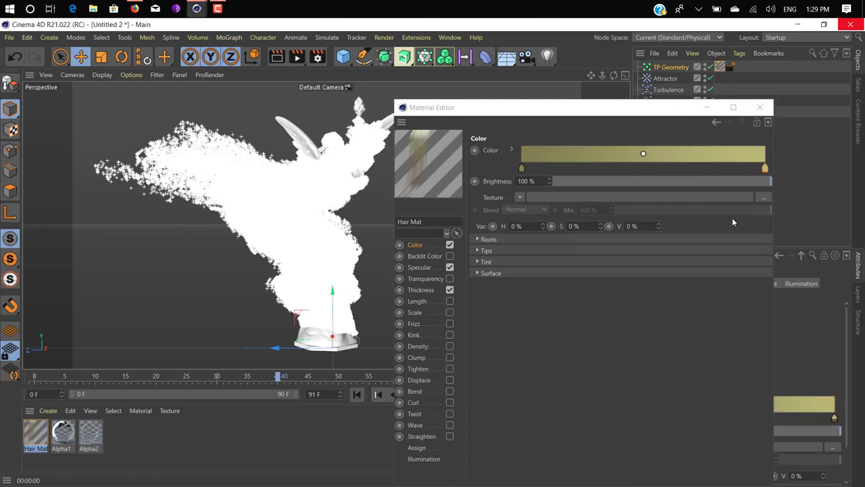
click(422, 255)
Give the hair material a dull, dark yellow specular colour.
click(426, 267)
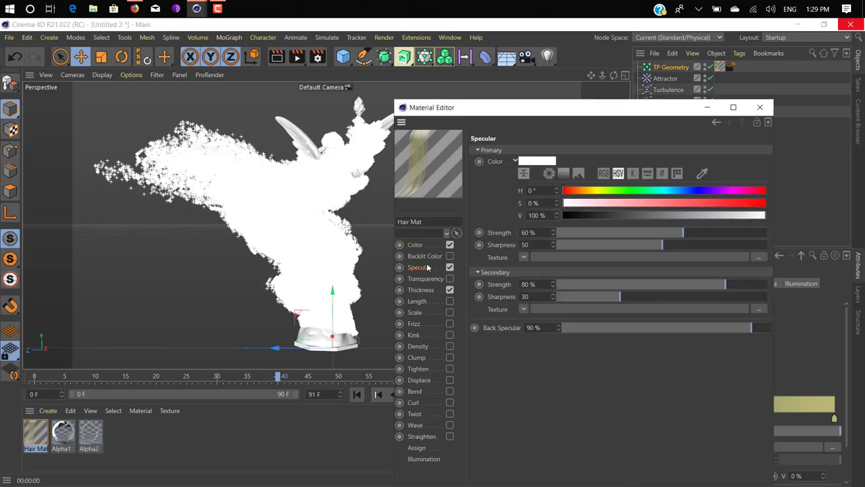
drag(718, 192, 765, 203)
drag(655, 215, 714, 215)
click(668, 215)
Try a 0.5 cm hair tip thickness and render a preview to check it.
click(421, 290)
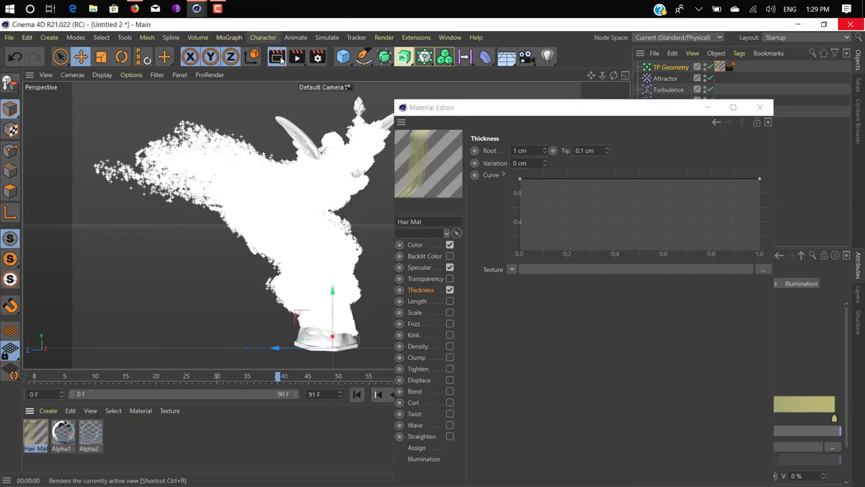
click(279, 59)
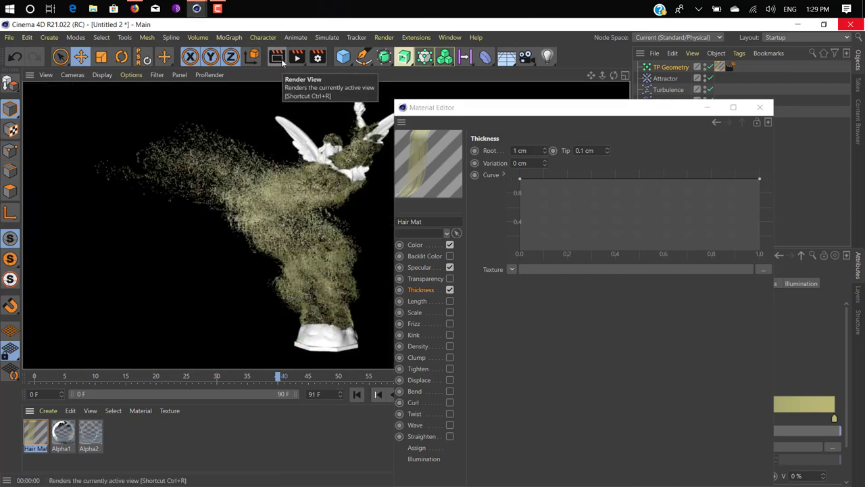
double_click(520, 150)
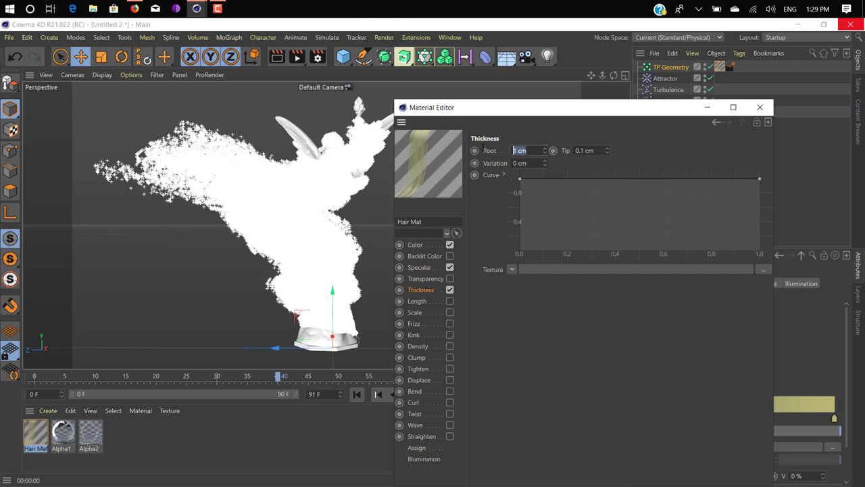
key(Tab)
text(.5)
key(Return)
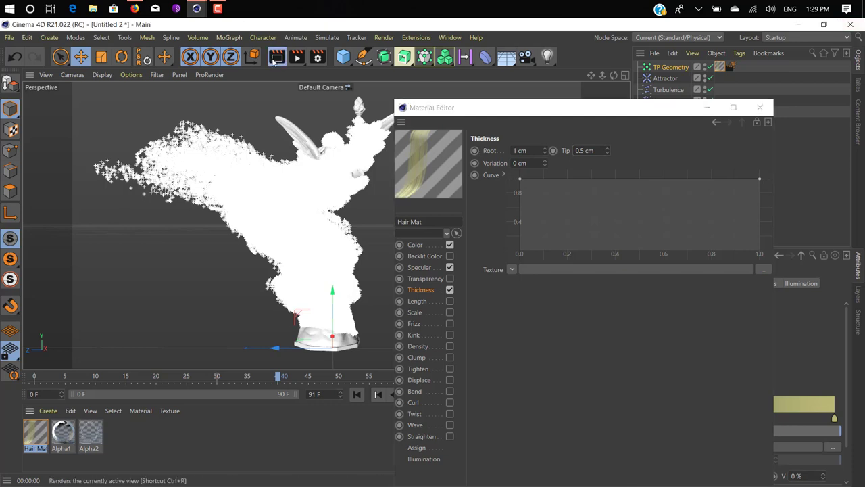
click(276, 57)
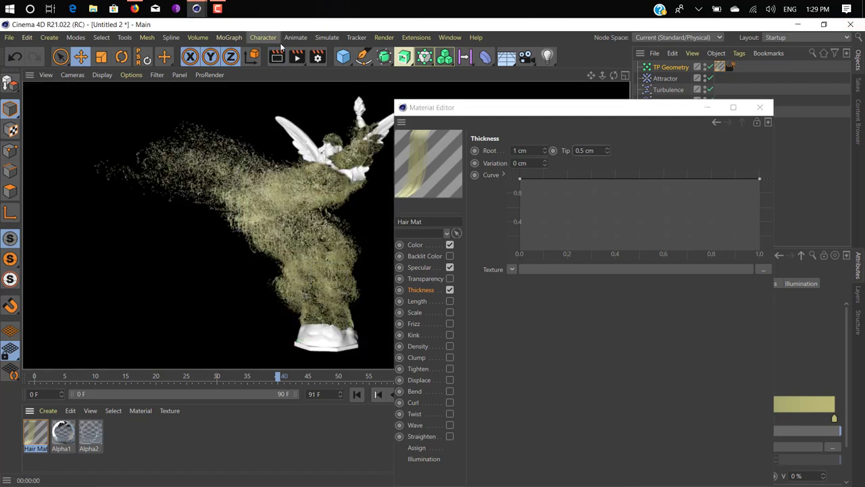
Raise the tip thickness to 1 cm, re-render, and return to the YouTube reference video.
double_click(592, 150)
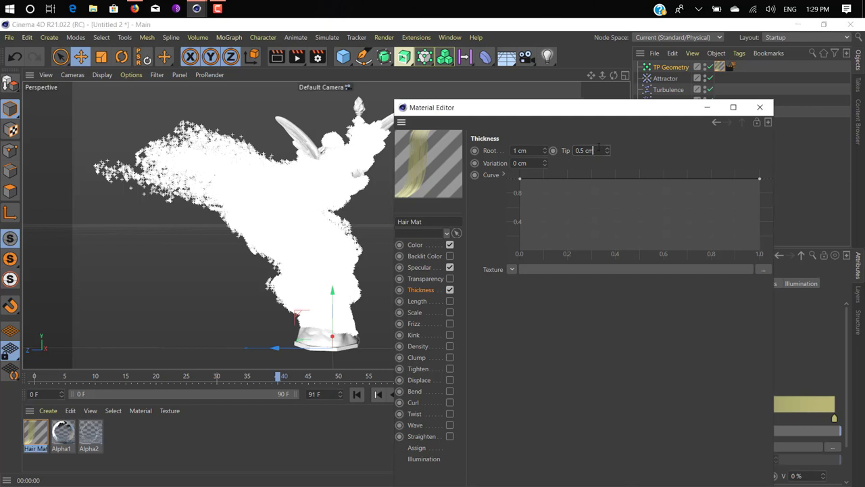
text(1)
click(277, 57)
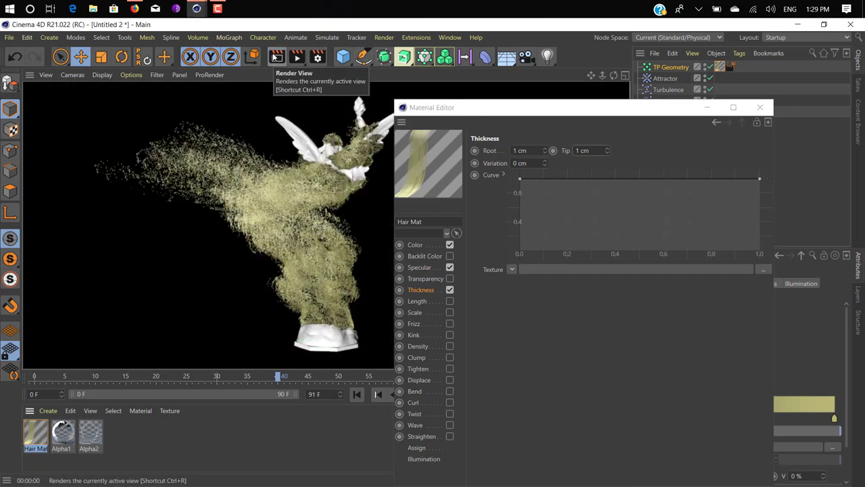
click(759, 107)
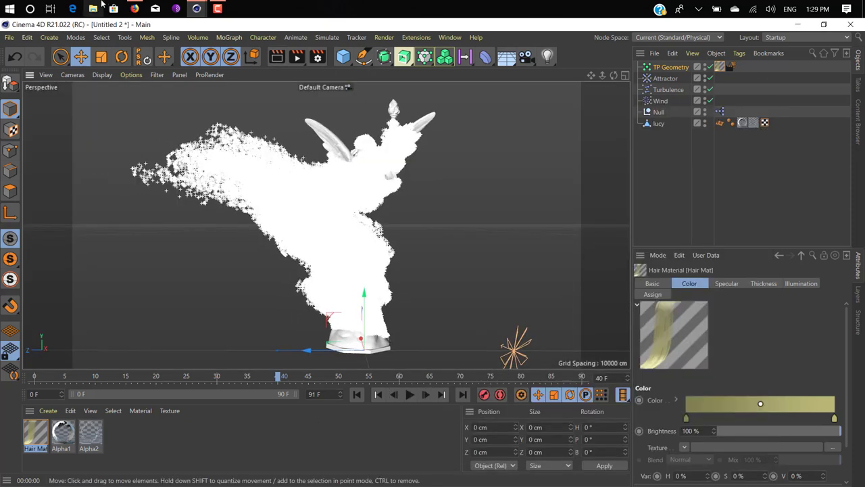
click(135, 8)
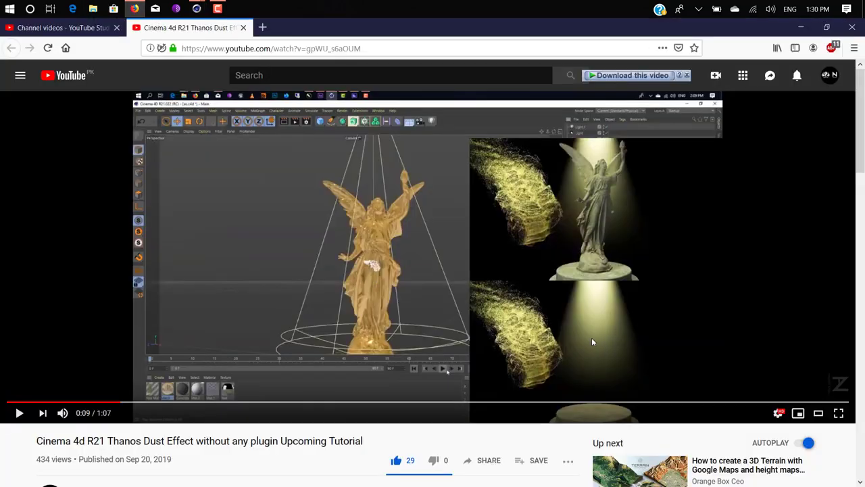
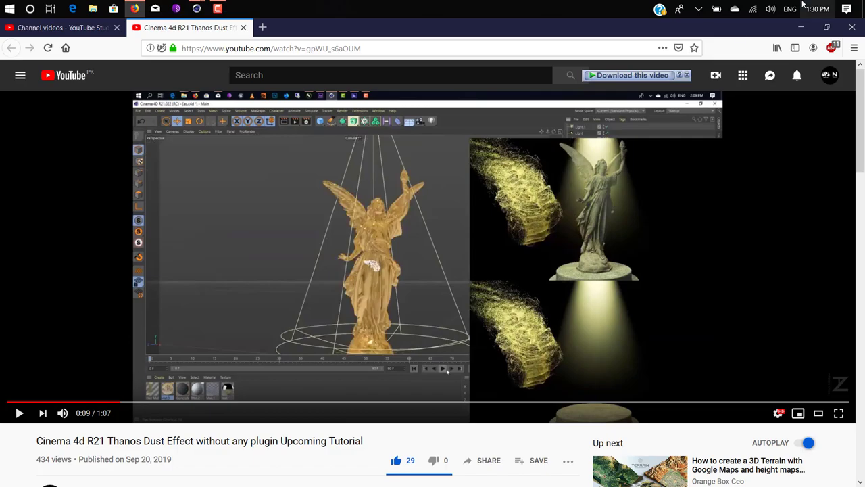
Minimize the YouTube browser with the Thanos dust preview to bring back the Cinema 4D scene.
click(800, 27)
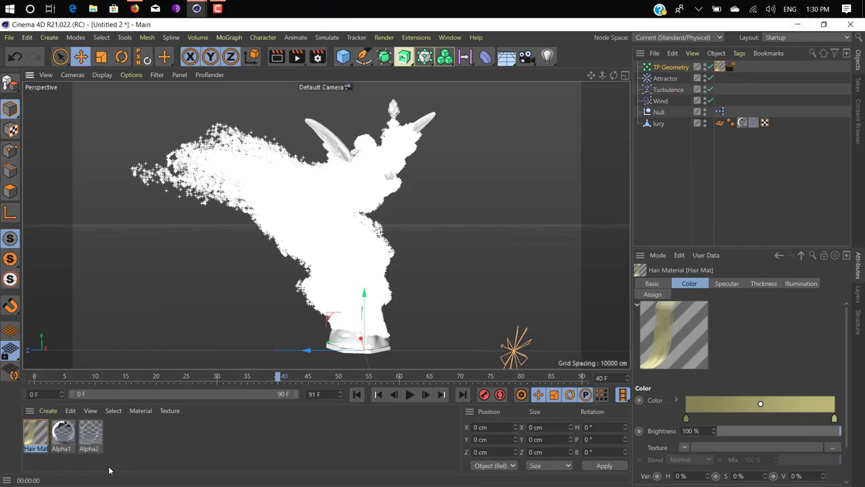
Create a Granite node material preset, drop it onto lucy, and move its tag among lucy's tags.
click(47, 411)
mouse_move(135, 322)
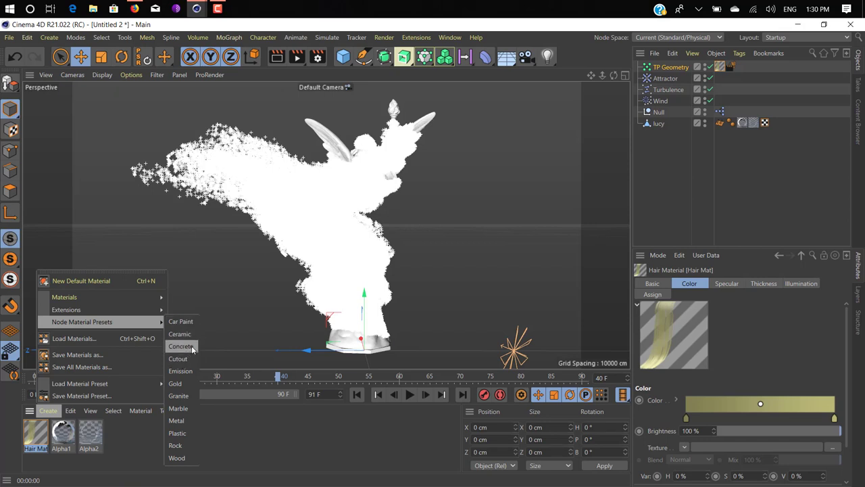
click(192, 395)
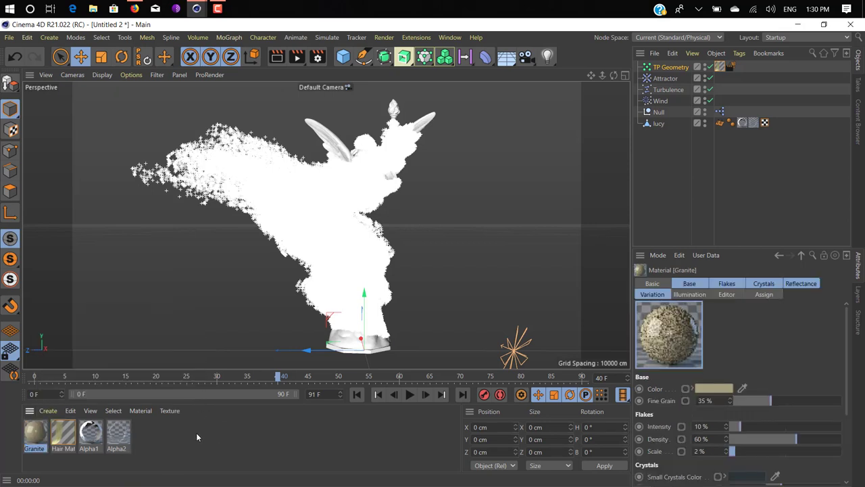
click(196, 433)
drag(693, 119, 653, 125)
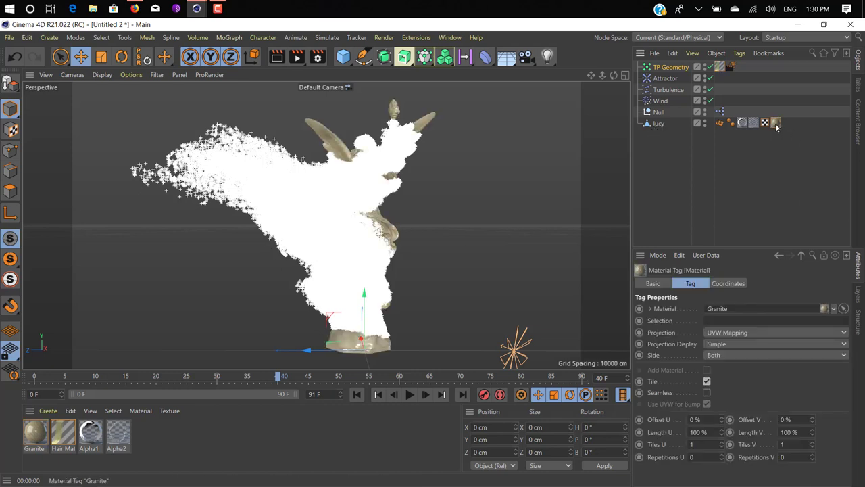
drag(774, 124, 742, 124)
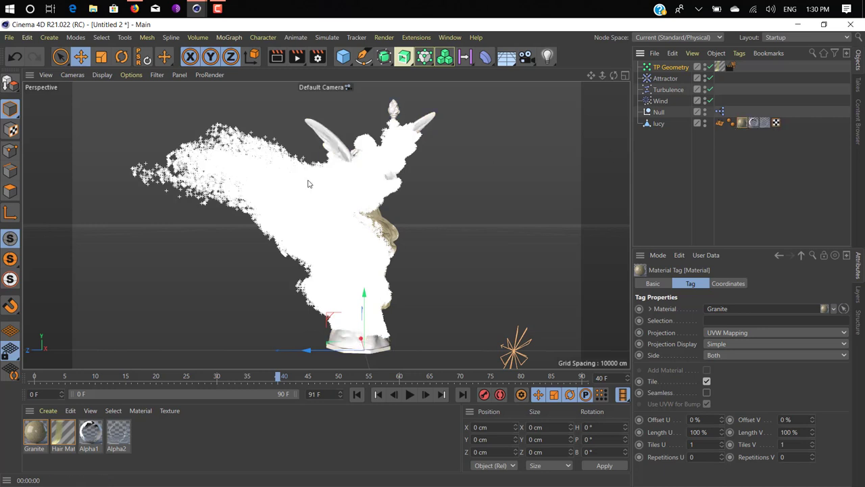
click(515, 327)
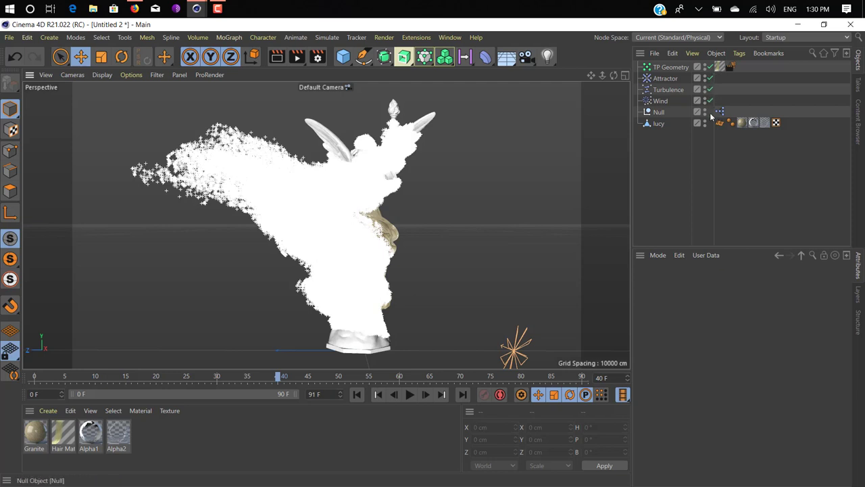
Turn off the Wind, Turbulence and Attractor forces, test-play the particles, then re-enable the forces.
drag(710, 102, 709, 71)
click(357, 394)
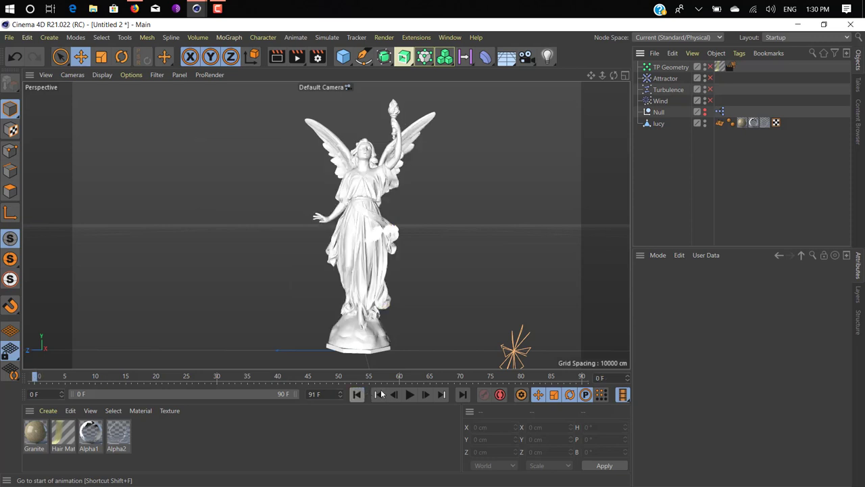
click(410, 395)
click(409, 395)
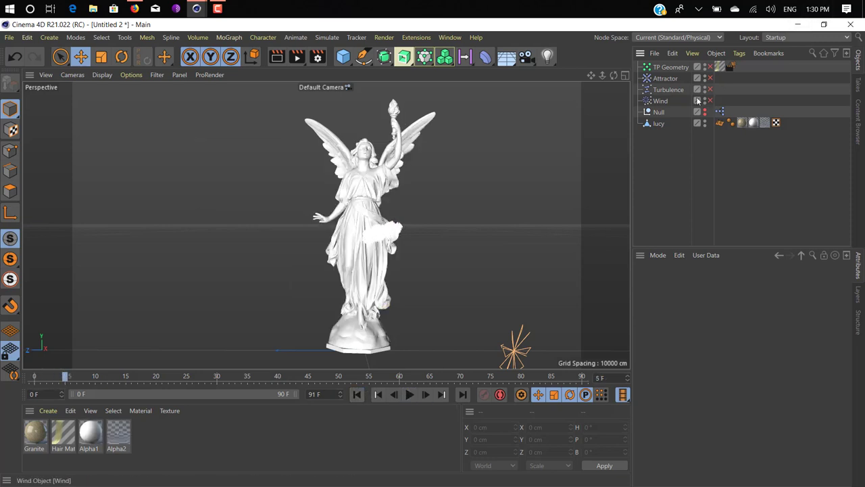
drag(713, 101, 711, 67)
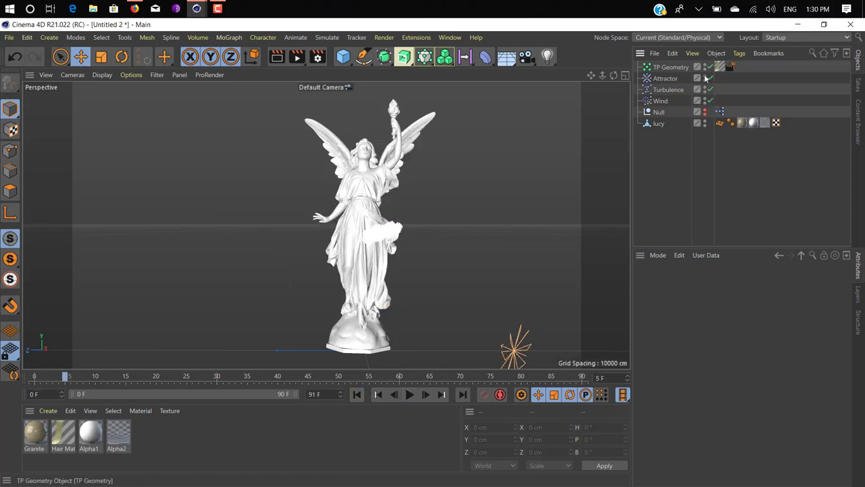
In the Null's XPresso setup, inspect PMatterWaves and set the PGroup node's particle group to All.
click(663, 115)
double_click(719, 112)
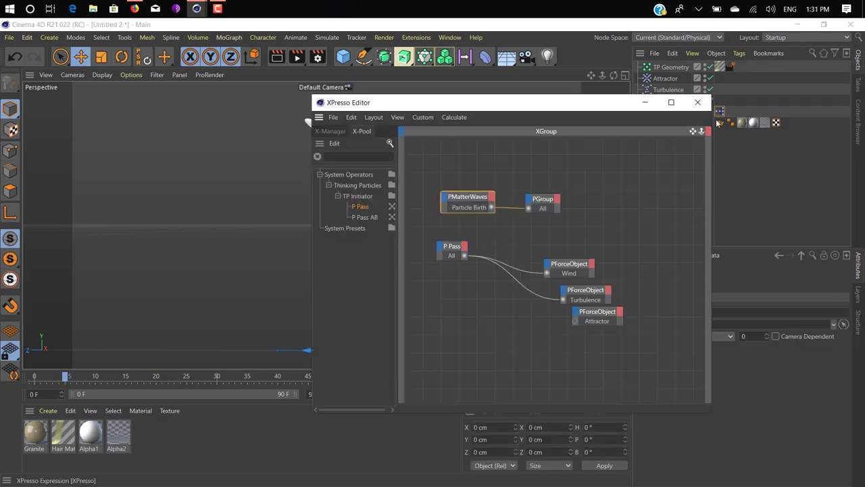
click(480, 203)
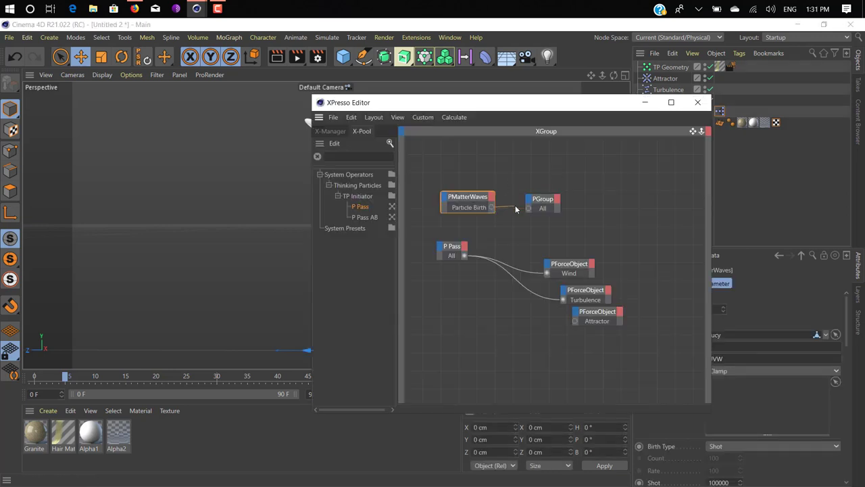
drag(511, 102, 726, 110)
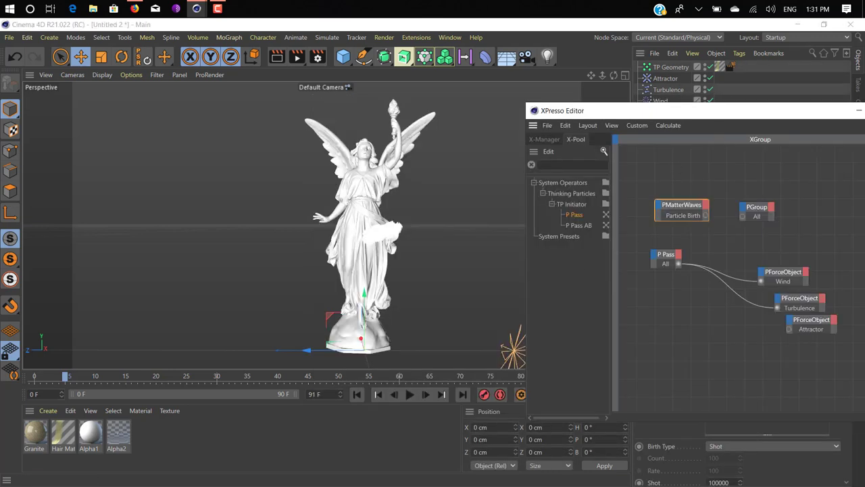
click(358, 401)
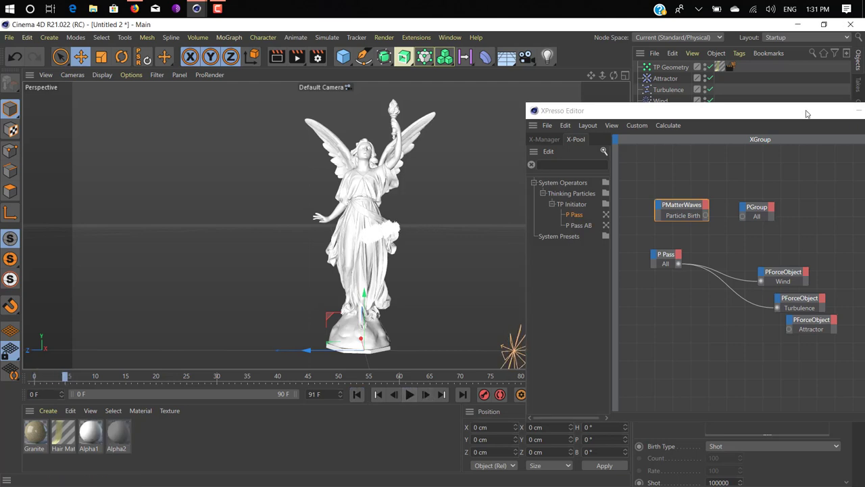
drag(805, 114, 512, 110)
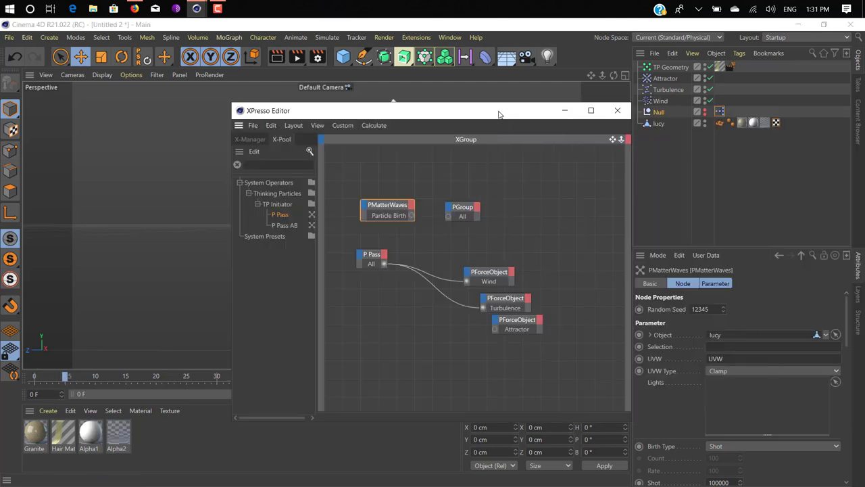
click(464, 202)
click(833, 309)
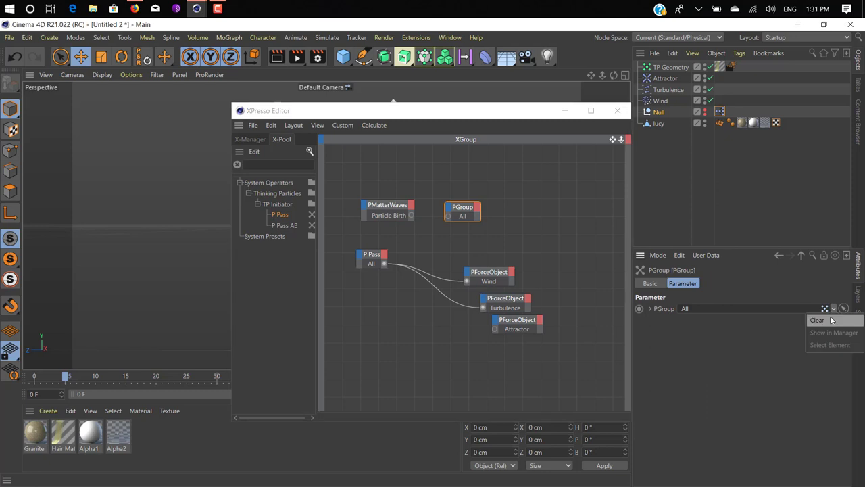
click(818, 320)
click(565, 110)
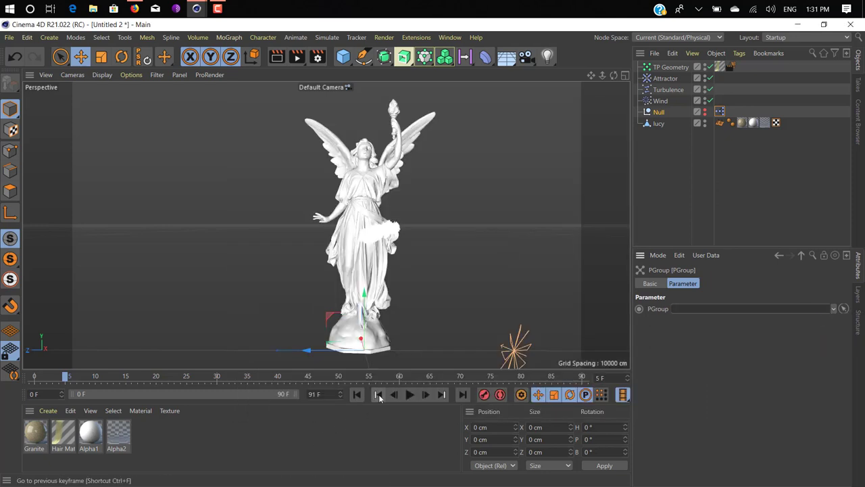
Play the dissolve briefly, then rewind the timeline to frame 0.
click(410, 394)
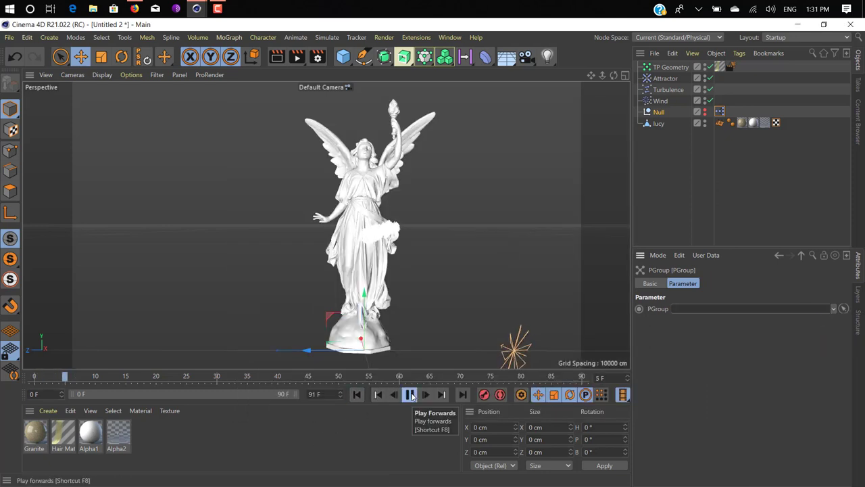
click(410, 394)
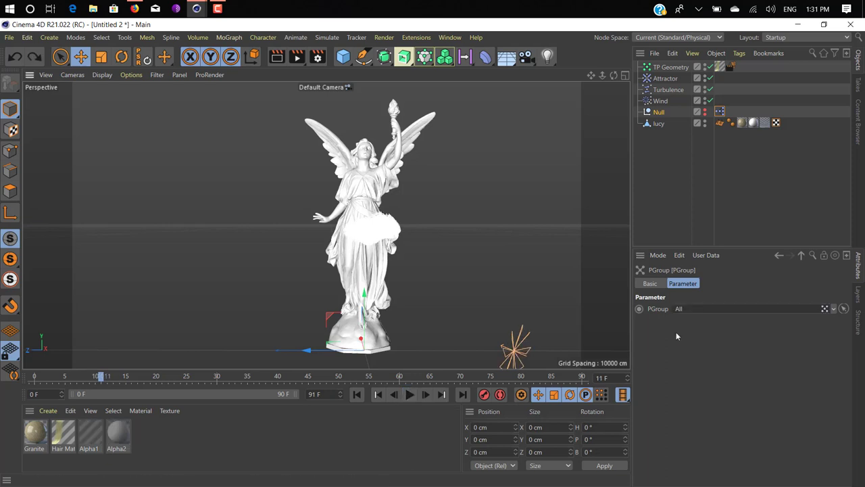
click(357, 394)
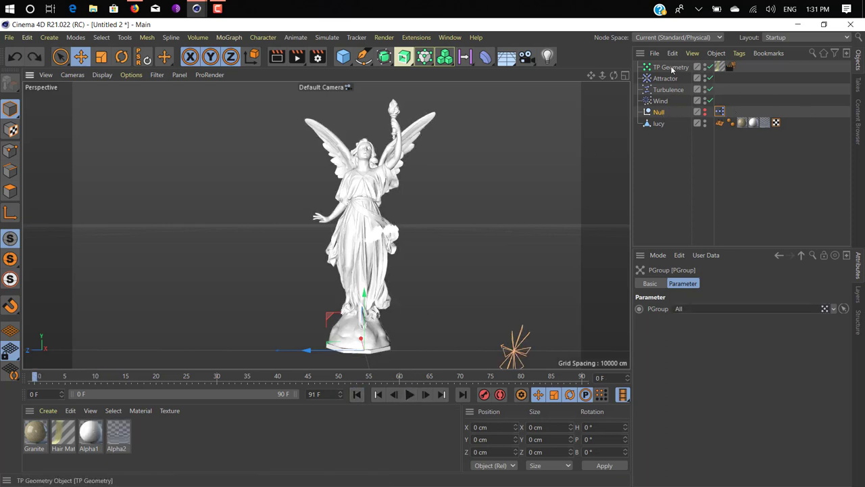
Raise the PMatterWaves node's Shot count to 100000 in the Null's XPresso setup.
double_click(719, 112)
click(387, 207)
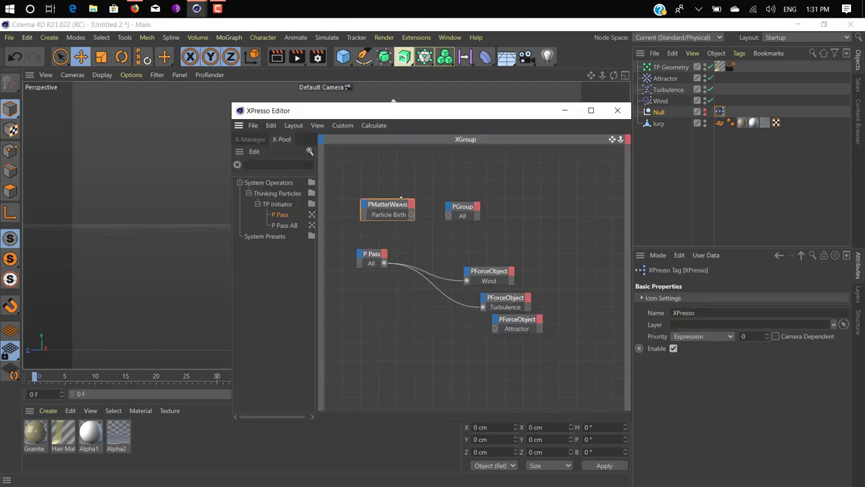
click(730, 481)
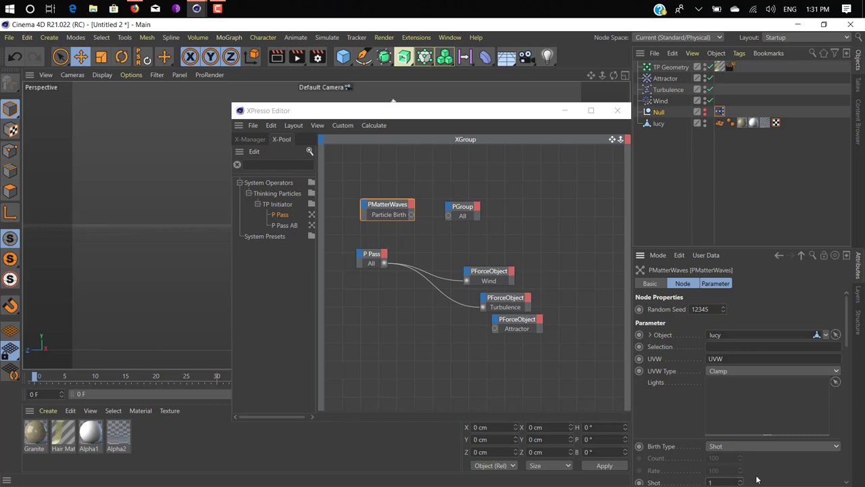
click(618, 110)
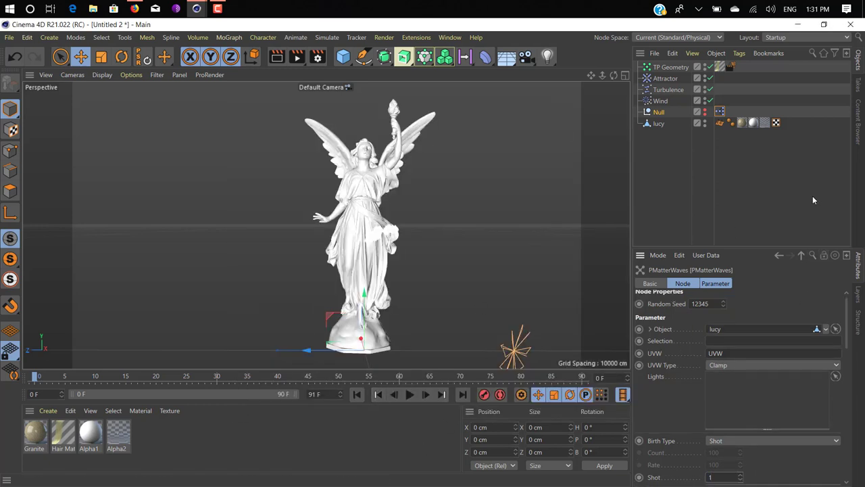
click(814, 256)
click(814, 255)
Play the dissolve to frame 44, orbit and zoom around the statue, then rewind to frame 0.
click(410, 395)
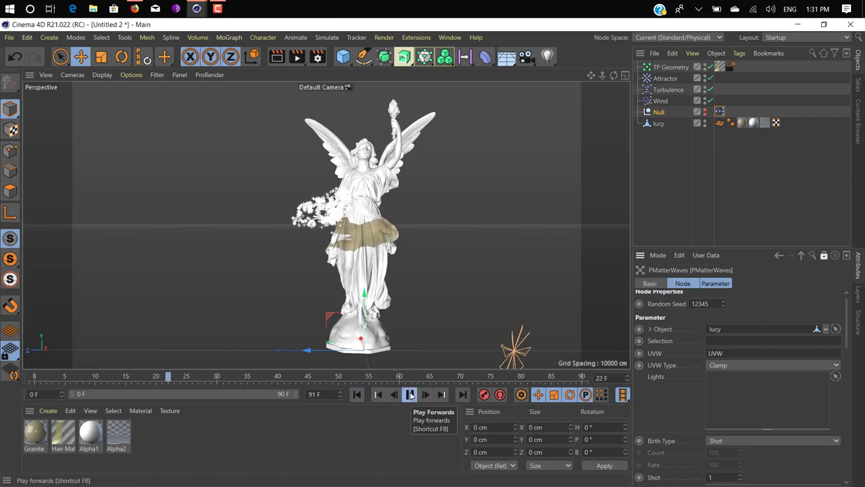
click(410, 395)
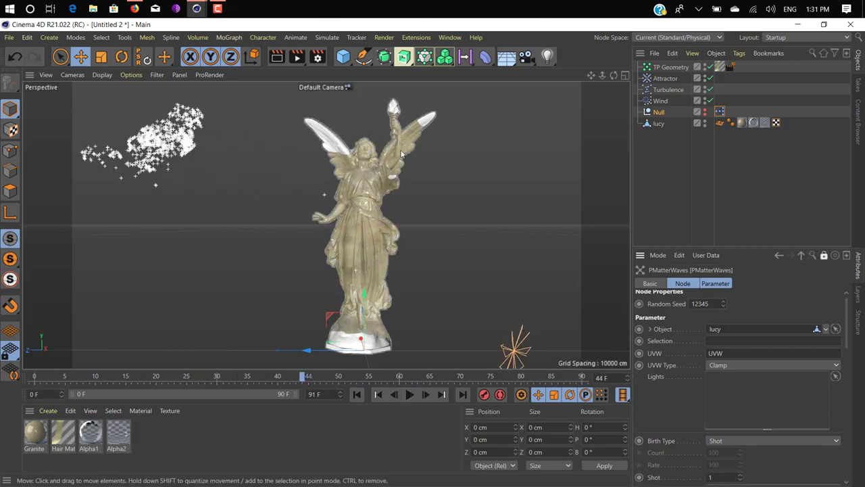
alt+drag(429, 160, 375, 219)
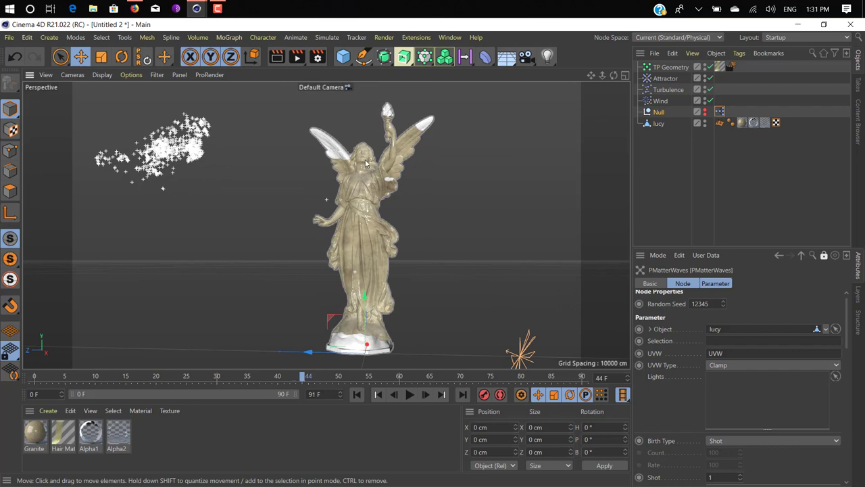
scroll(346, 147, up, 5)
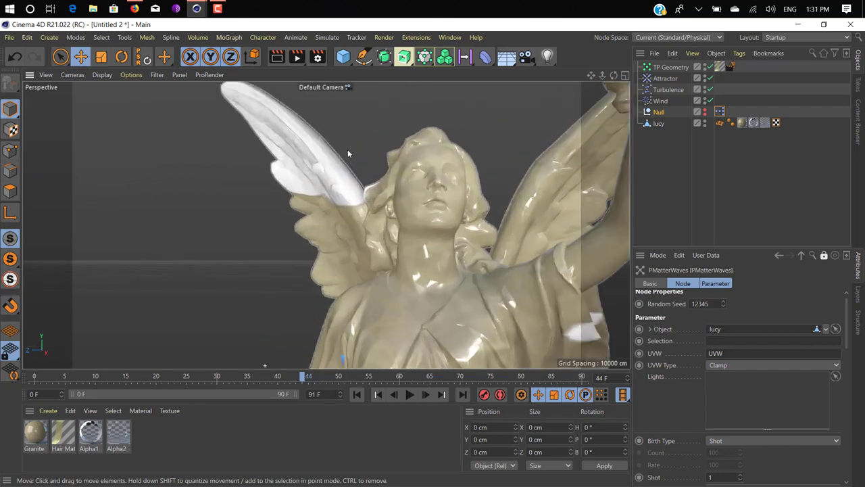
scroll(348, 153, up, 8)
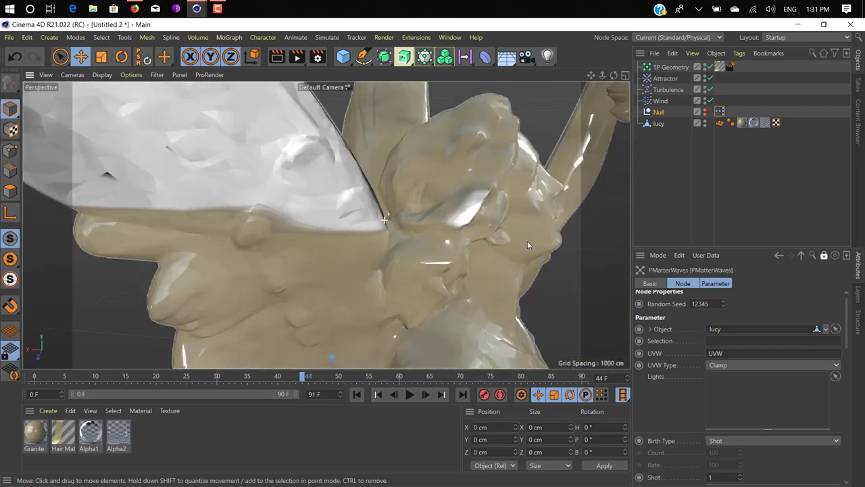
scroll(529, 244, down, 8)
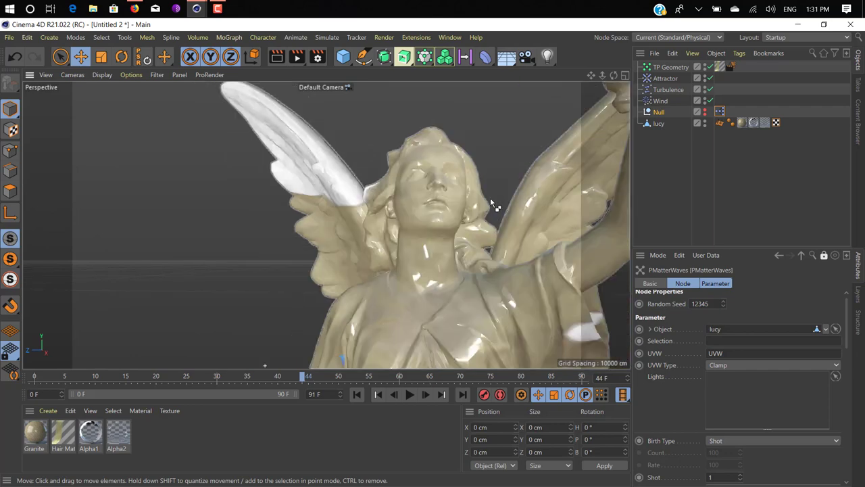
scroll(492, 202, down, 6)
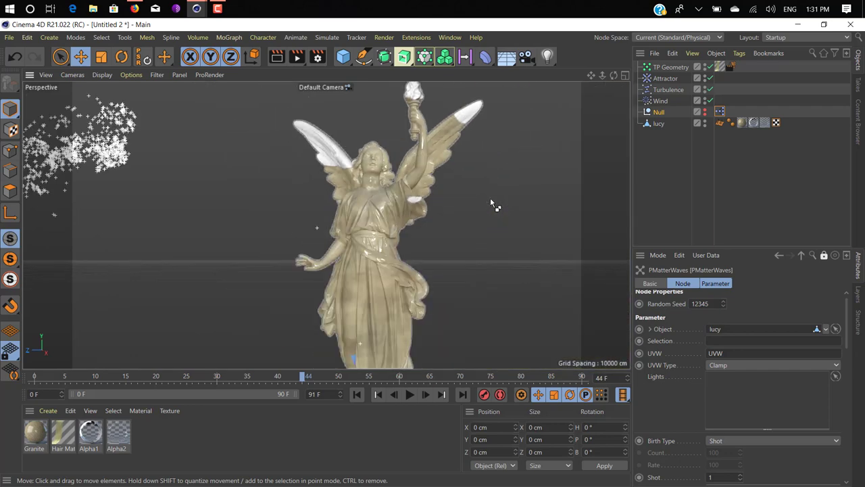
scroll(491, 203, down, 3)
click(378, 395)
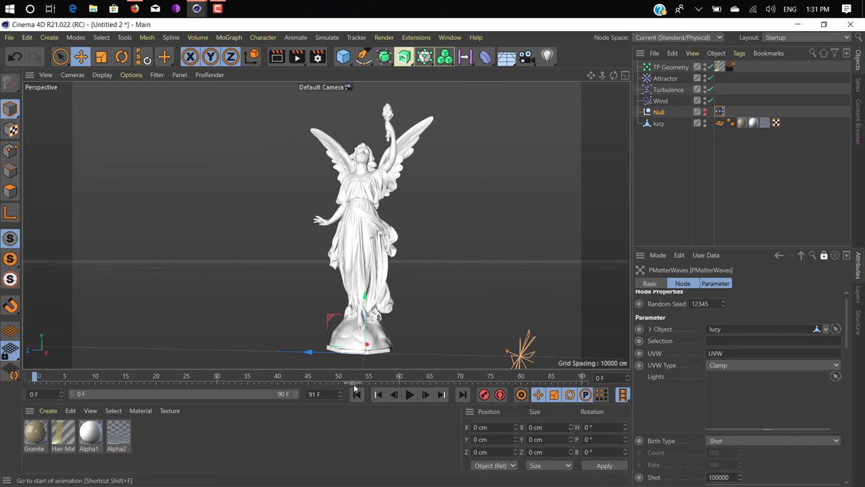
Play the dissolve to frame 44 and render a preview of lucy blowing away into dust.
click(410, 396)
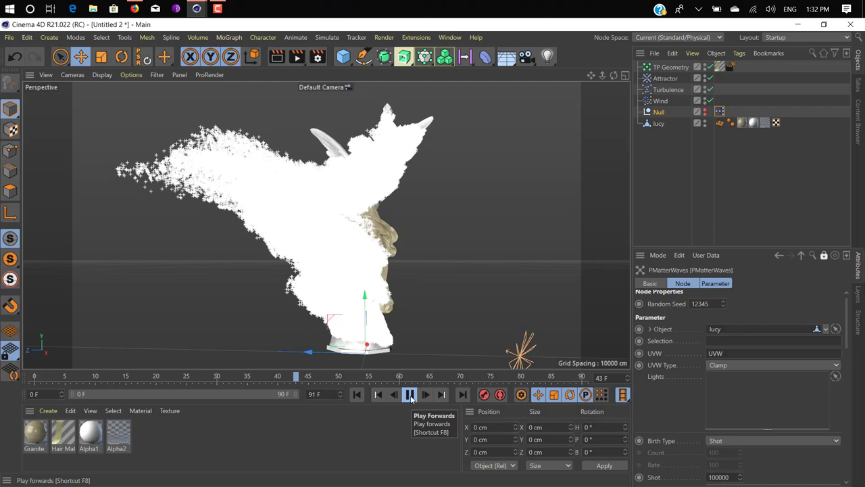
click(409, 397)
click(277, 56)
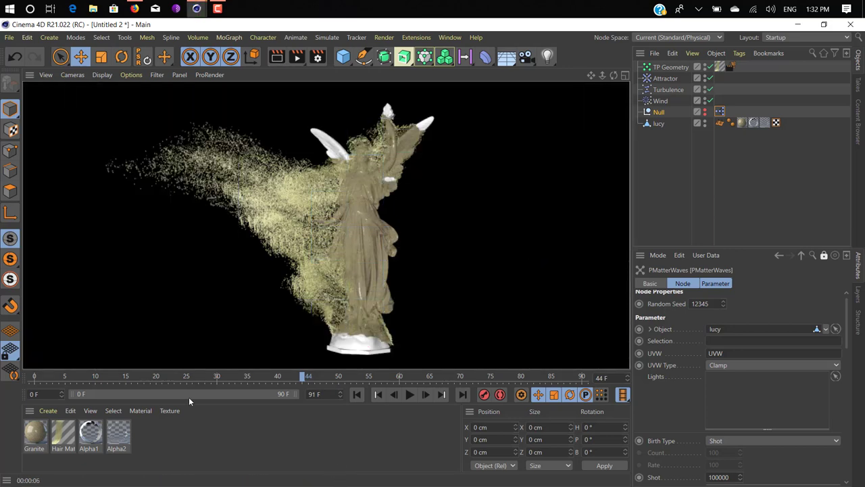
click(162, 395)
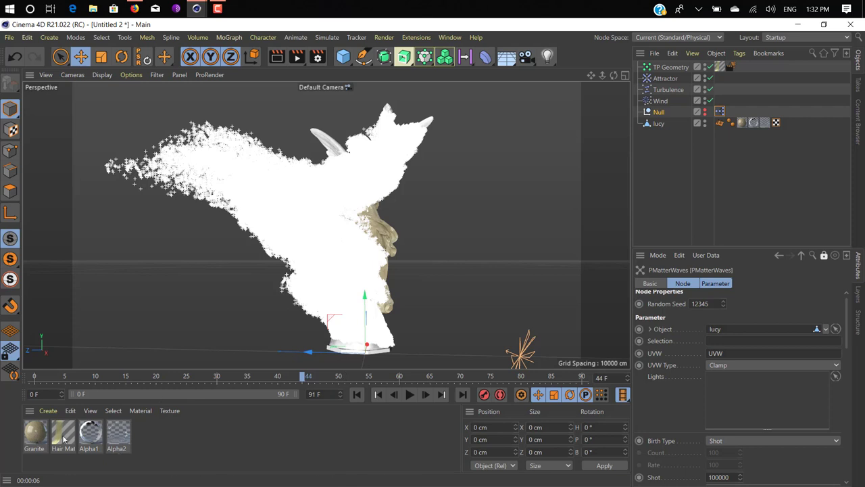
Remove Alpha1's gradient colour texture and set its colour to an olive gold yellow.
double_click(91, 434)
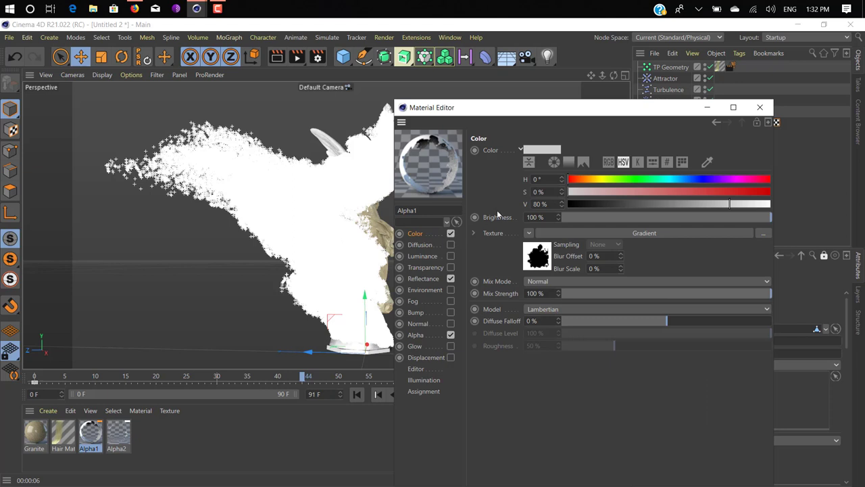
click(528, 233)
click(541, 183)
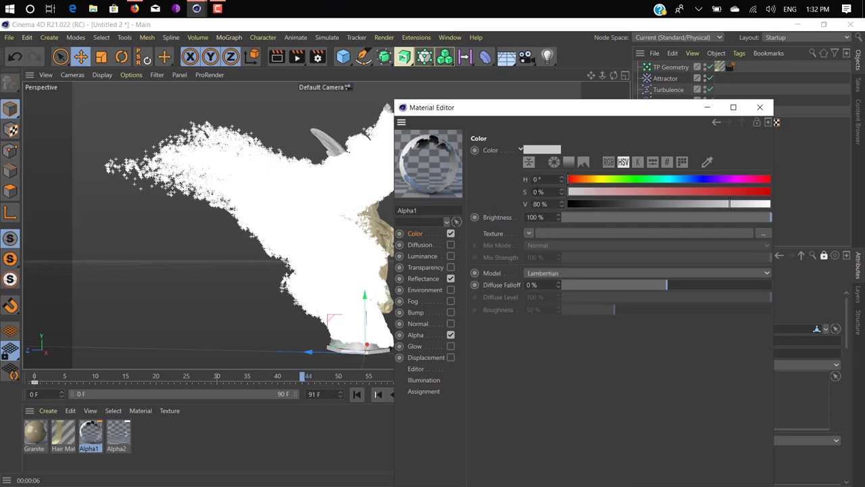
click(547, 149)
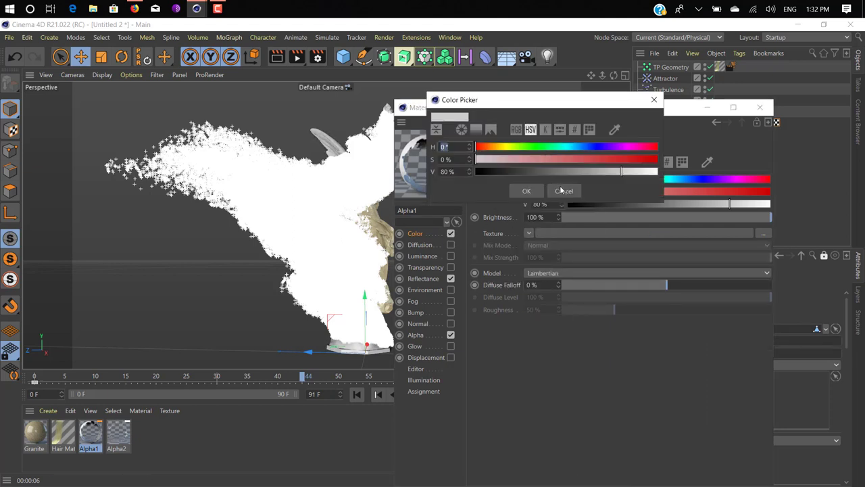
click(563, 191)
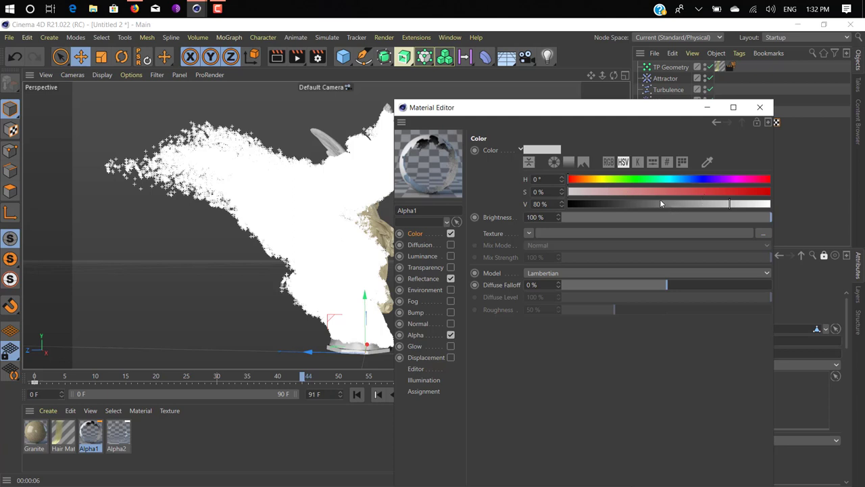
mouse_move(614, 180)
mouse_down()
mouse_move(601, 180)
mouse_move(771, 193)
mouse_up()
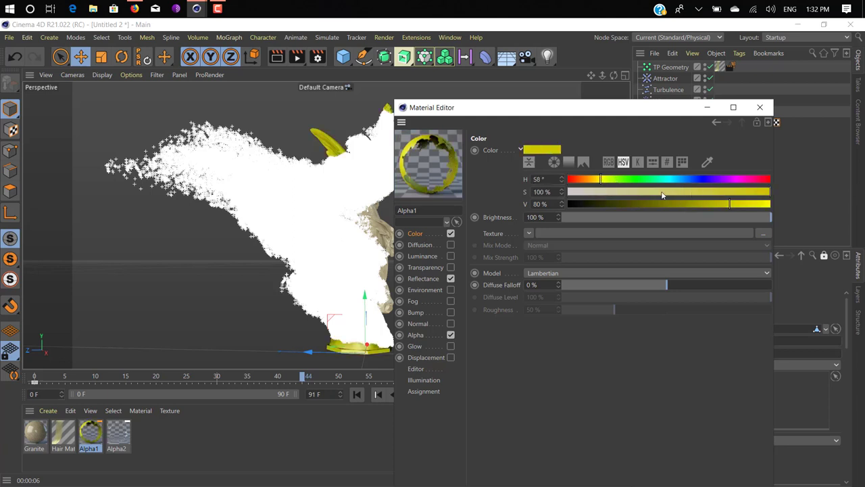
drag(709, 204, 684, 204)
Replace Default Specular with a Reflection (Legacy) layer using Conductor Fresnel and the Gold preset.
click(433, 278)
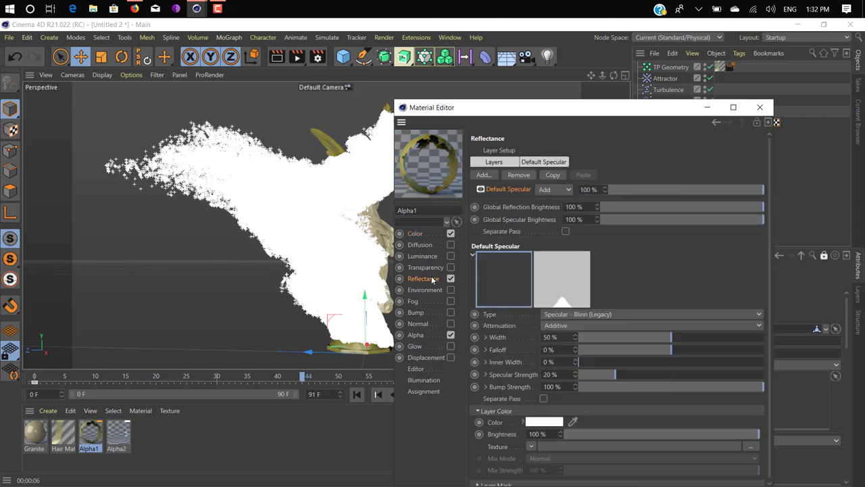
click(513, 176)
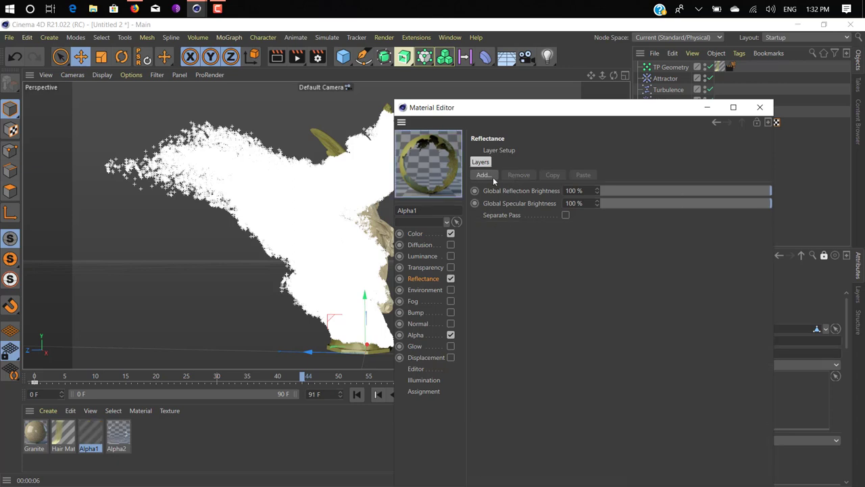
click(492, 176)
click(524, 291)
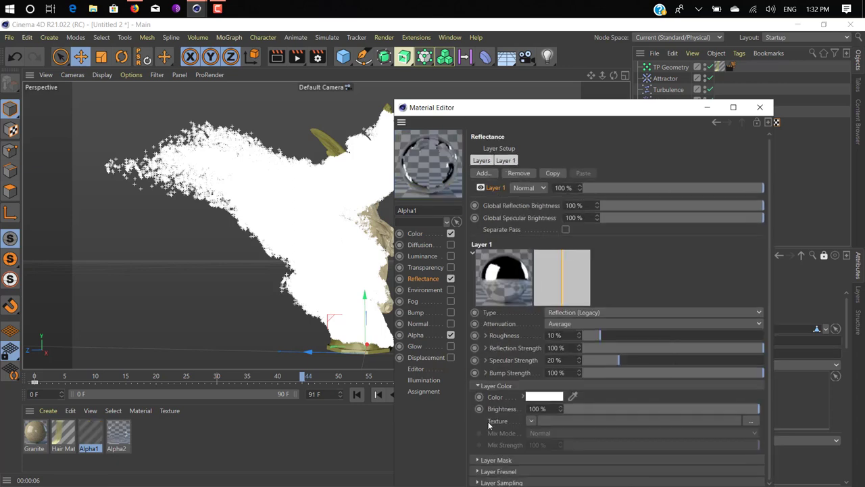
click(498, 472)
scroll(506, 441, down, 2)
click(532, 415)
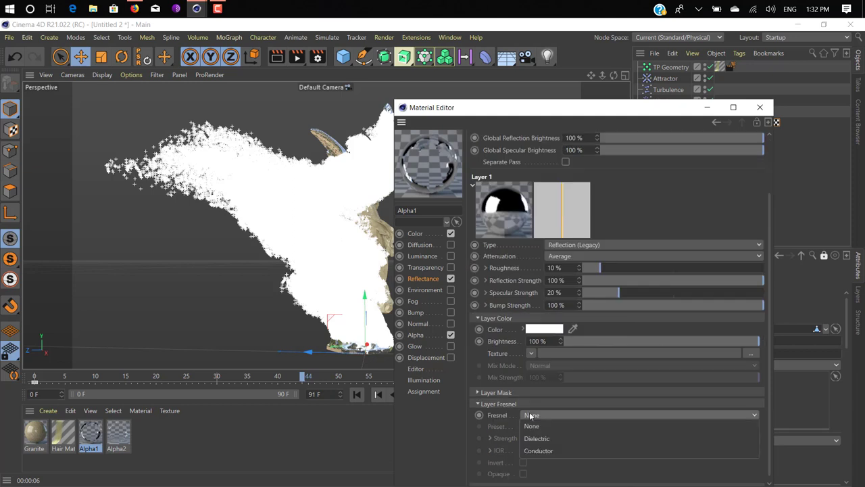
click(565, 449)
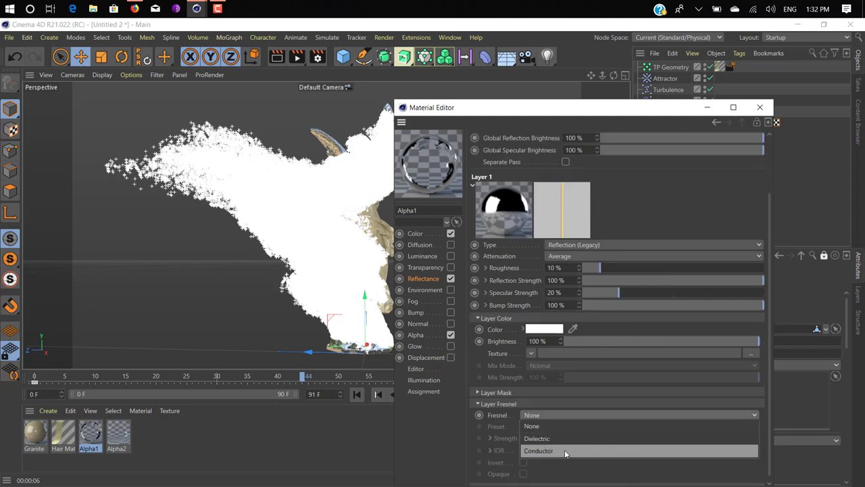
click(563, 426)
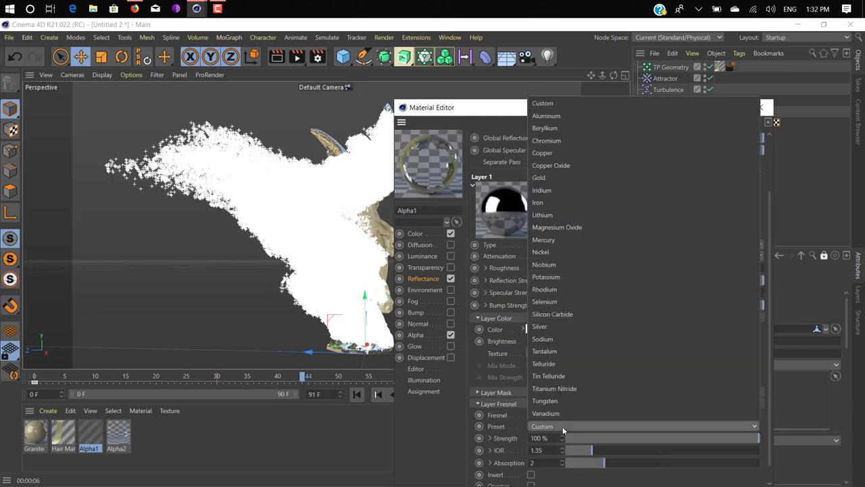
click(593, 177)
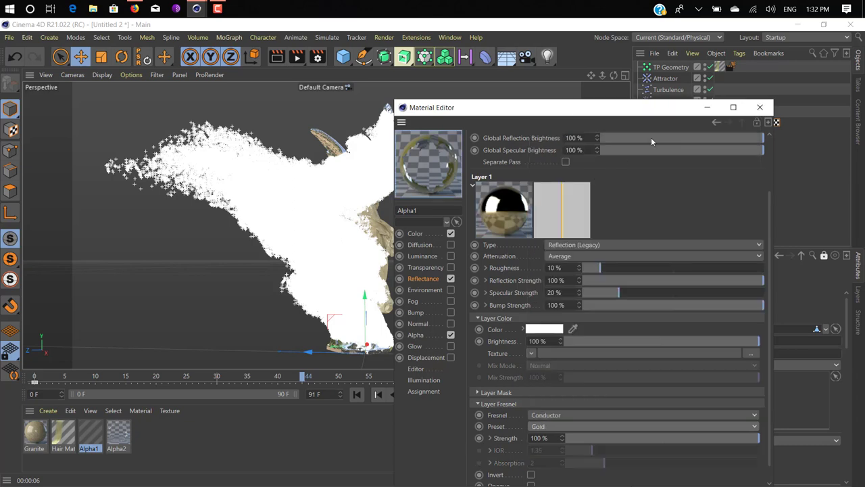
click(710, 107)
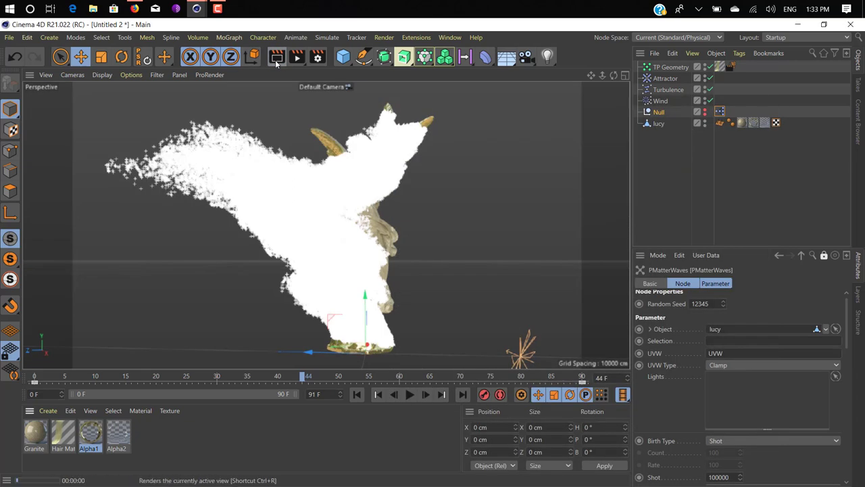
Render the active viewport to check the gold statue and particle stream against black.
click(276, 59)
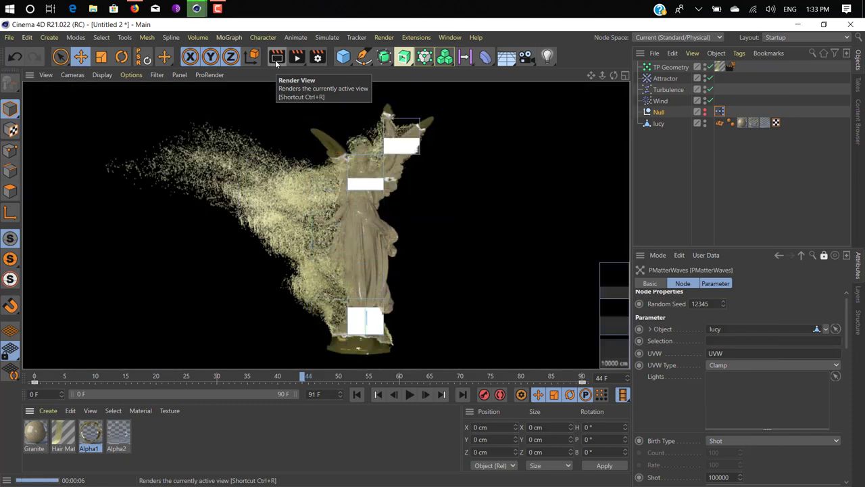
Add a Sky object, undoing a stray Floor, and apply a new Mat material to it.
click(508, 62)
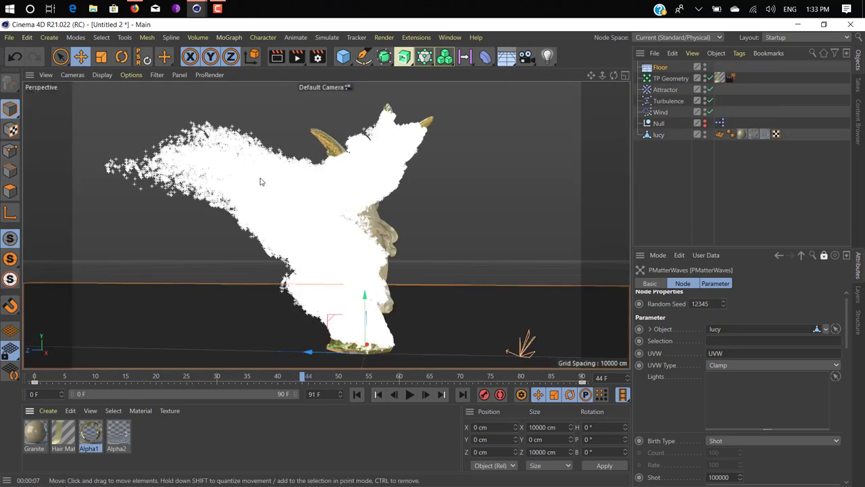
key(ctrl+z)
drag(513, 56, 531, 93)
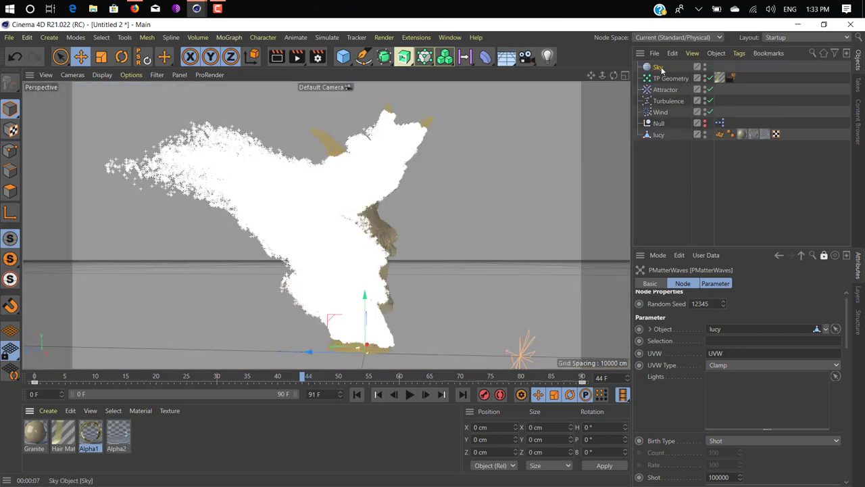
double_click(200, 440)
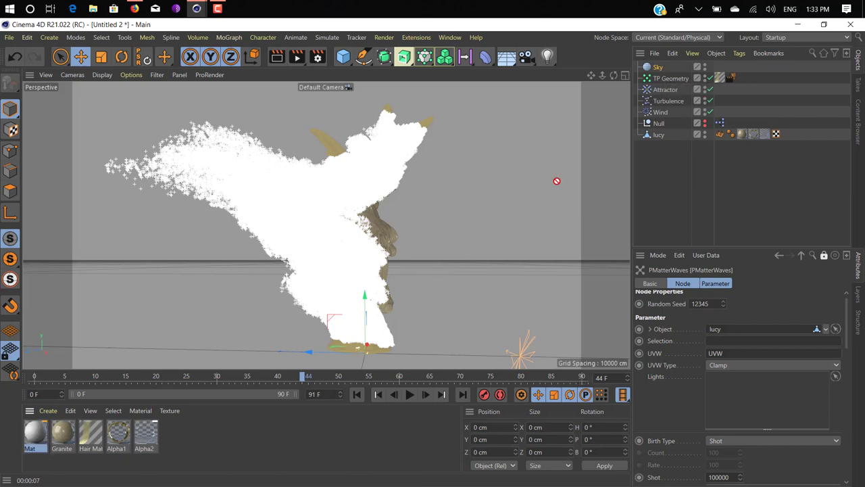
drag(674, 68, 673, 67)
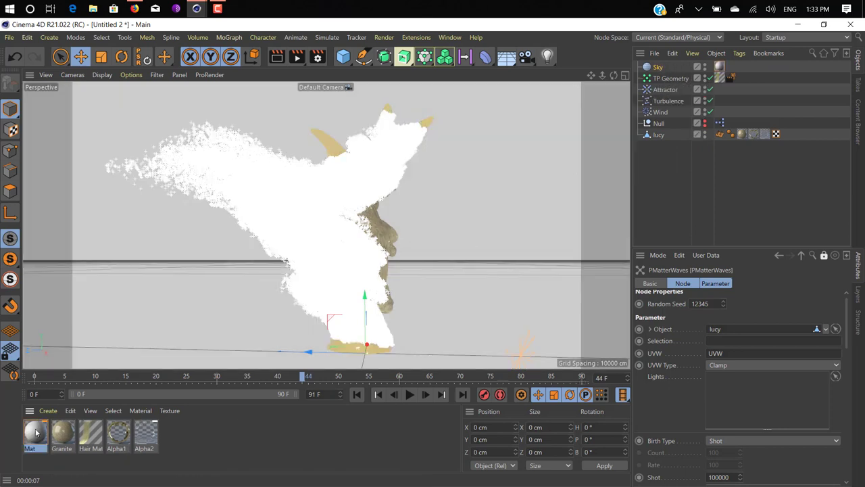
In Mat, disable Color and load the HDRPanoramas image from Downloads as the Luminance texture.
double_click(36, 433)
click(451, 233)
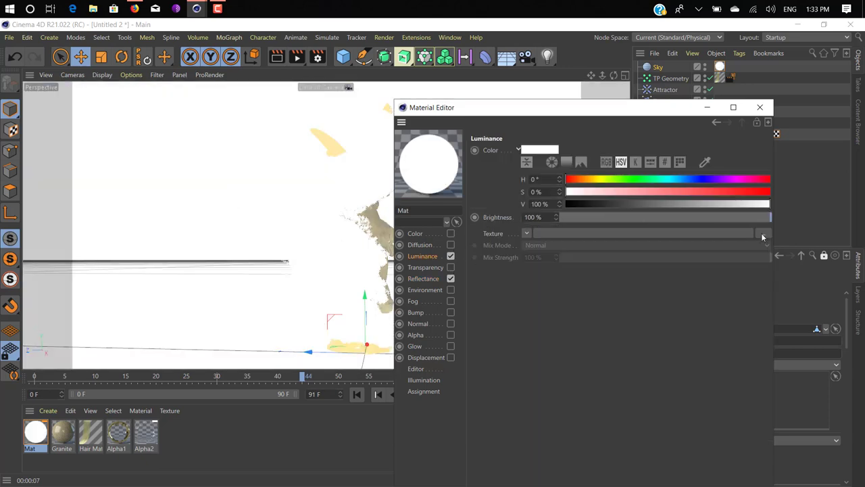
click(763, 237)
click(444, 204)
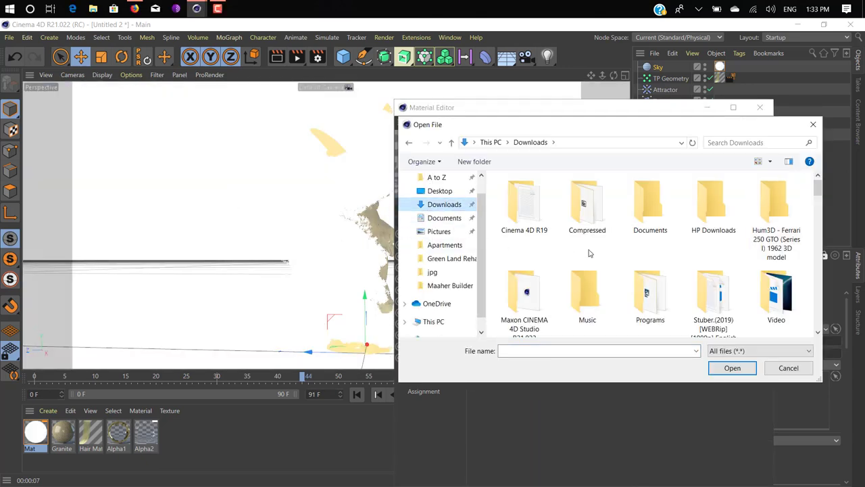
scroll(588, 254, down, 5)
scroll(590, 254, down, 6)
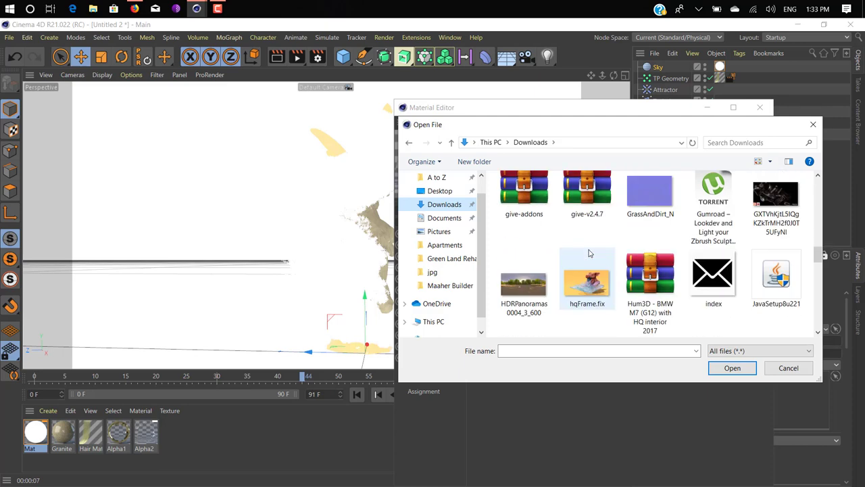
scroll(590, 254, down, 8)
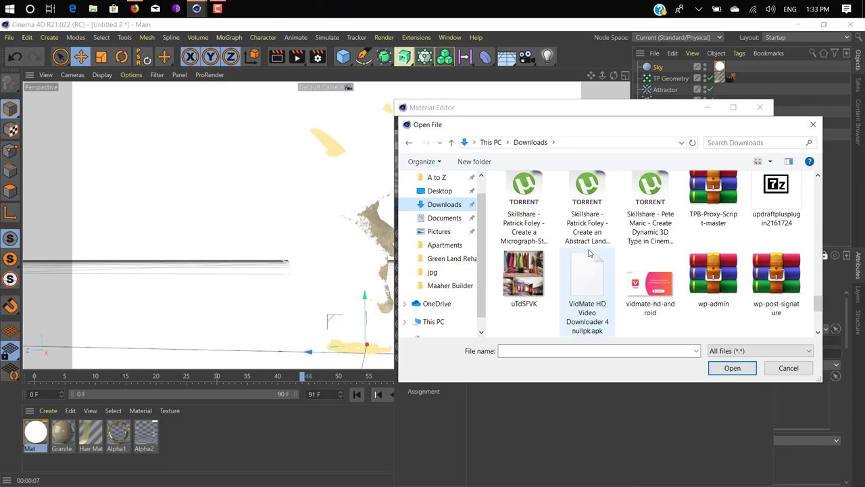
scroll(589, 253, up, 10)
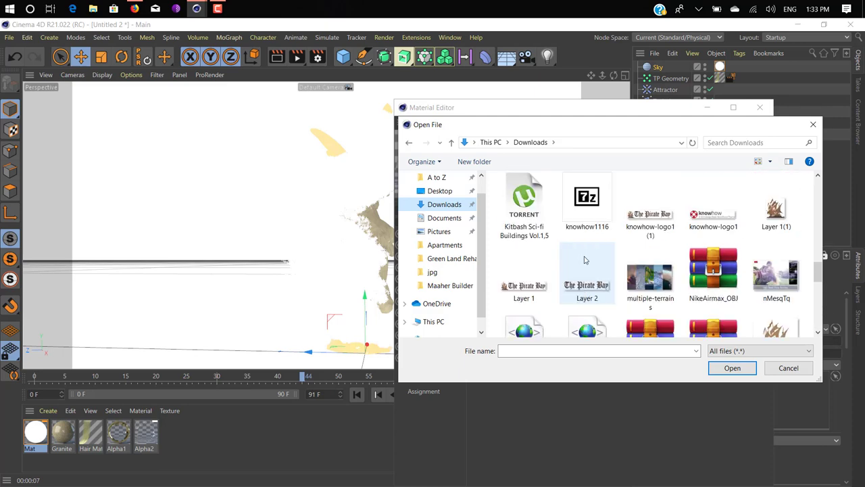
double_click(524, 297)
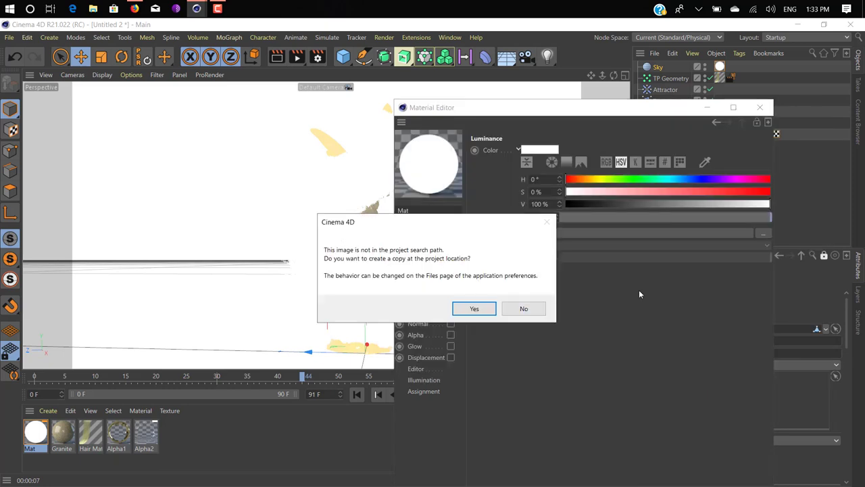
click(521, 305)
click(705, 110)
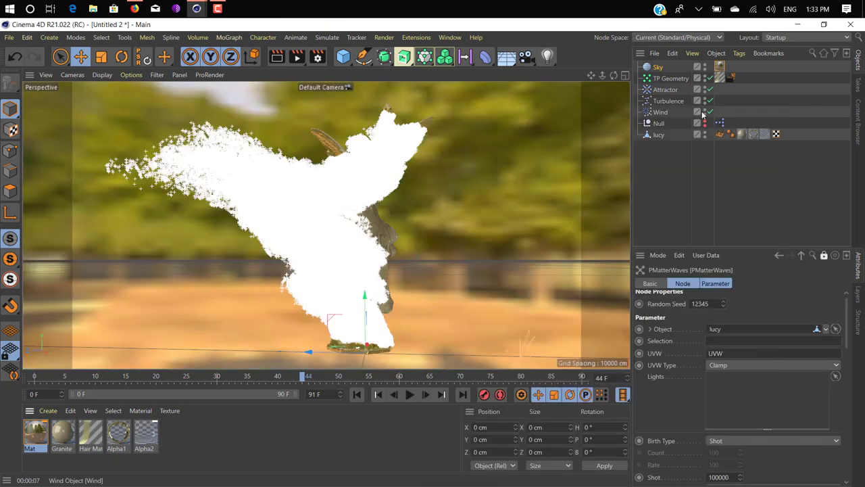
Add a Compositing tag to Sky, turn off Seen by Camera, and render the view.
right_click(656, 69)
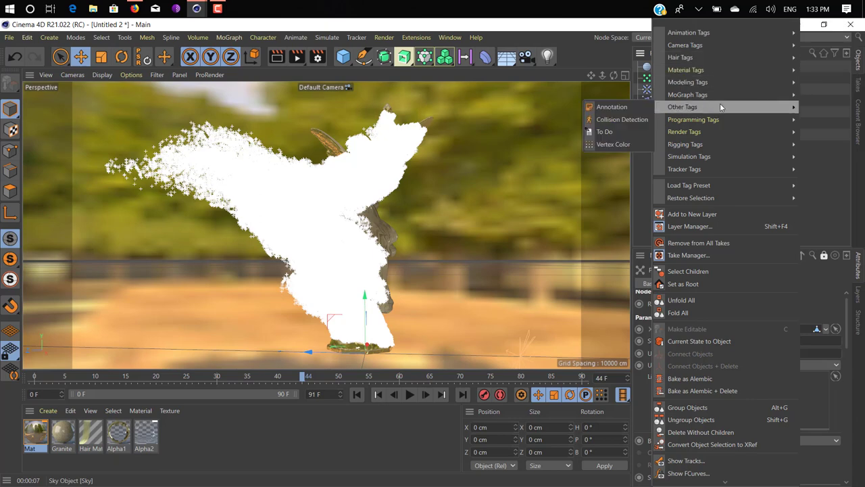
mouse_move(684, 145)
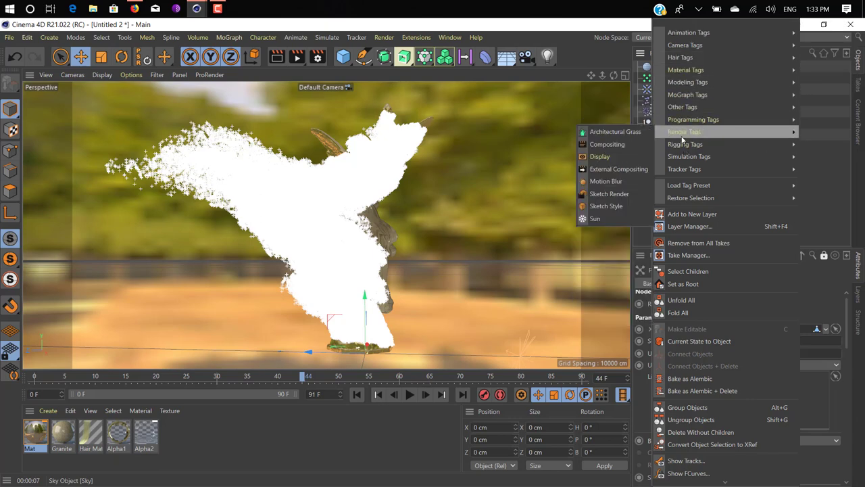
click(612, 145)
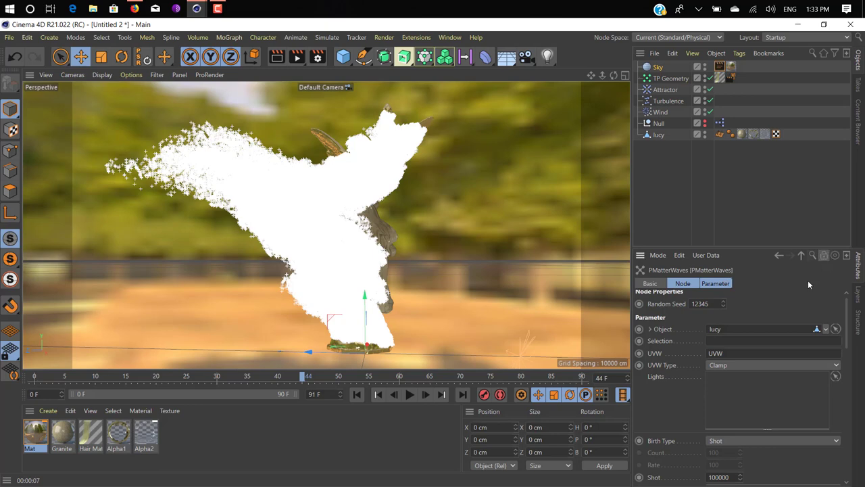
click(719, 66)
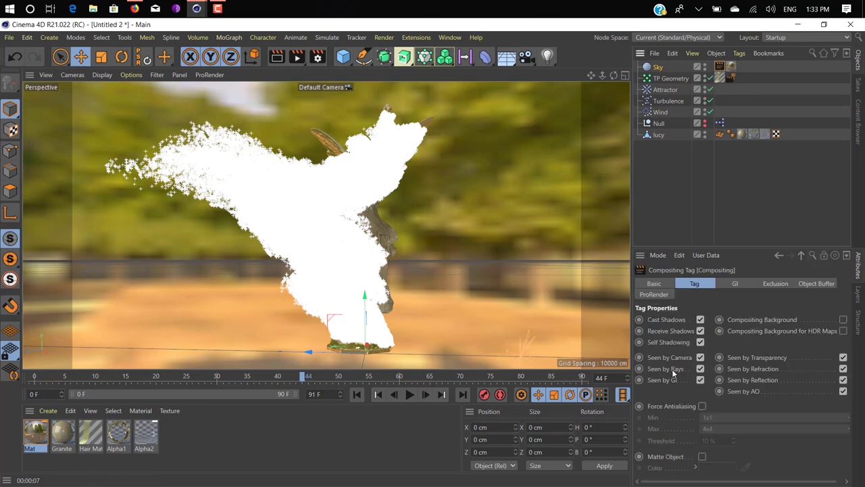
click(700, 357)
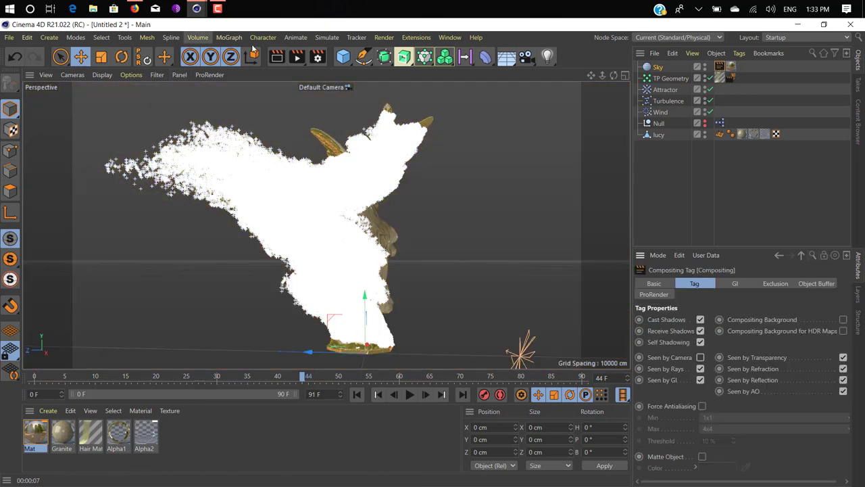
click(278, 58)
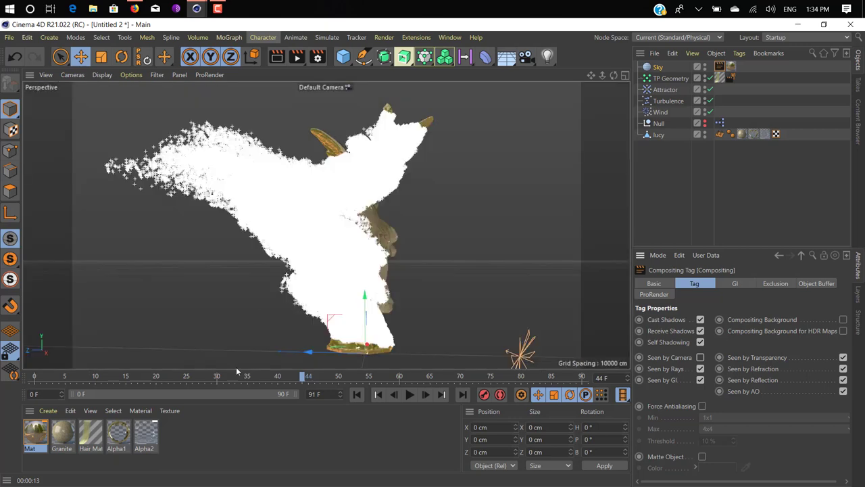
Delete the Granite material and create a Plastic node material preset.
click(56, 438)
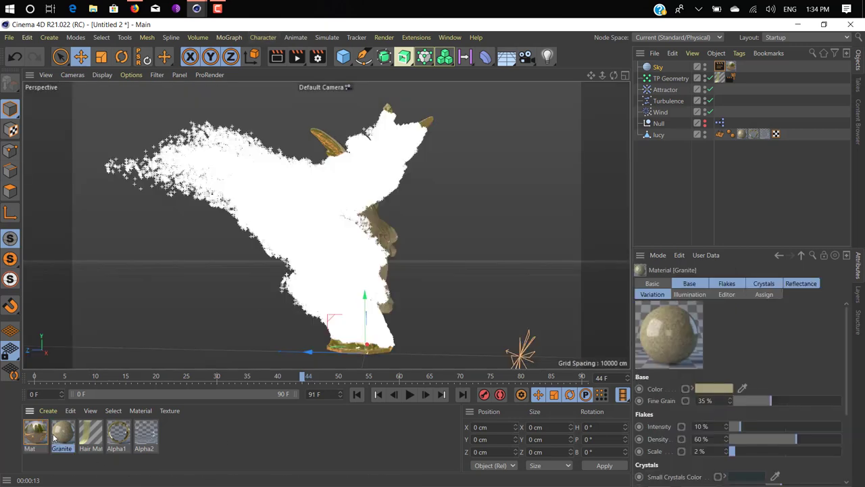
key(Delete)
click(48, 412)
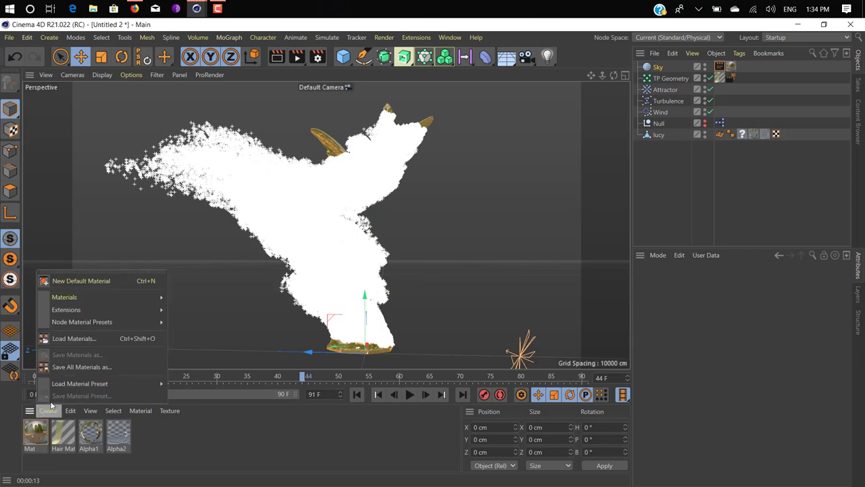
mouse_move(129, 325)
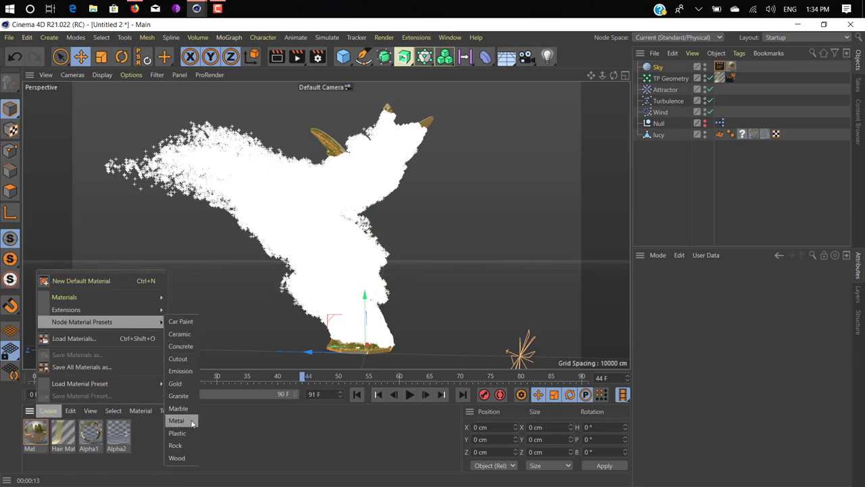
click(178, 436)
Apply the Plastic material to lucy, reorder its tag, and replay the dissolve from frame 0.
drag(35, 433, 654, 137)
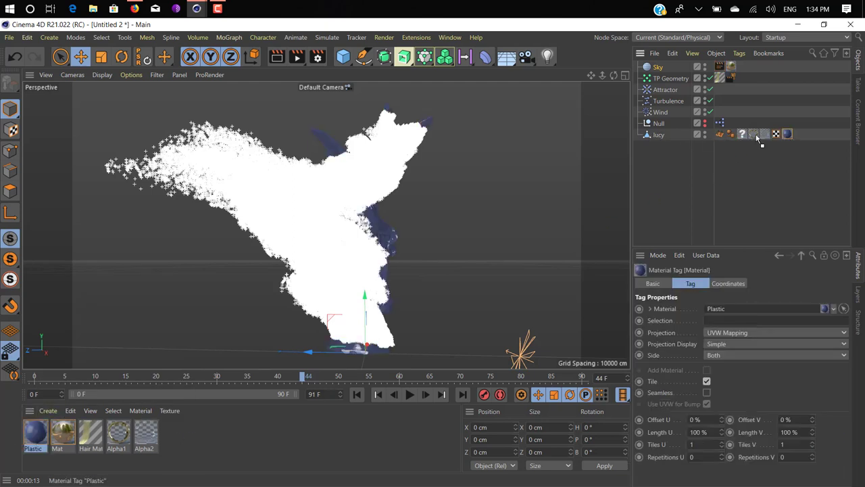
drag(741, 137, 741, 137)
click(555, 325)
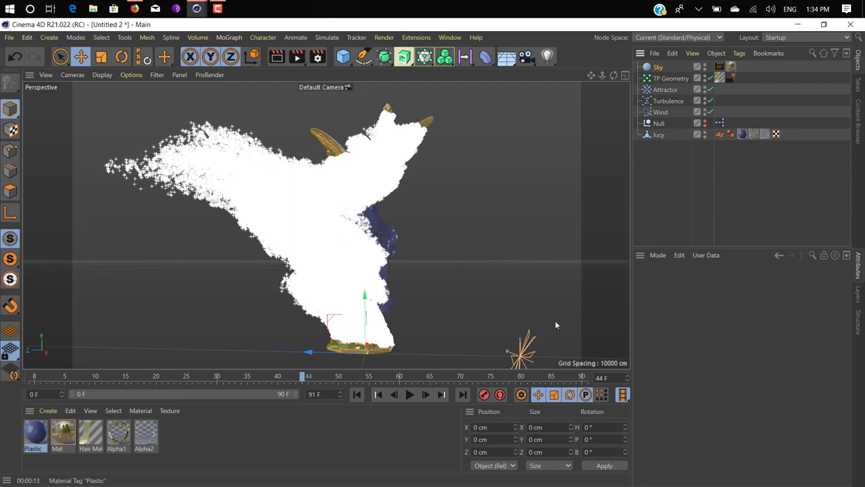
click(356, 395)
click(409, 394)
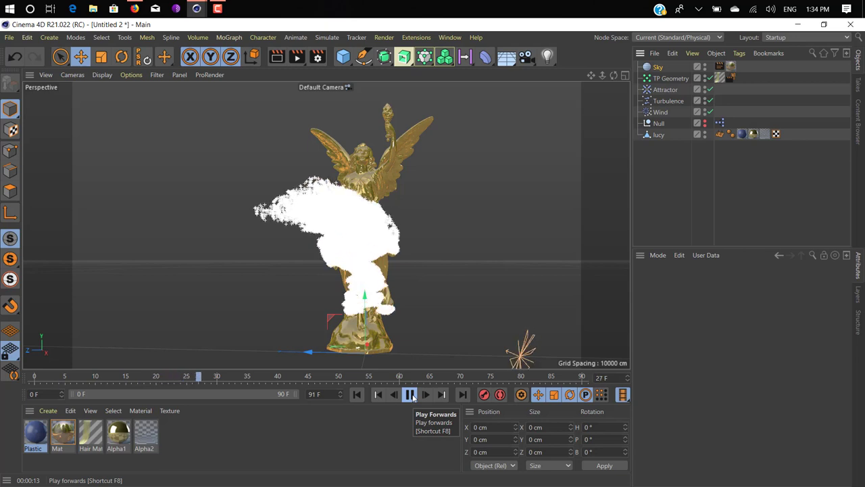
click(410, 395)
click(276, 56)
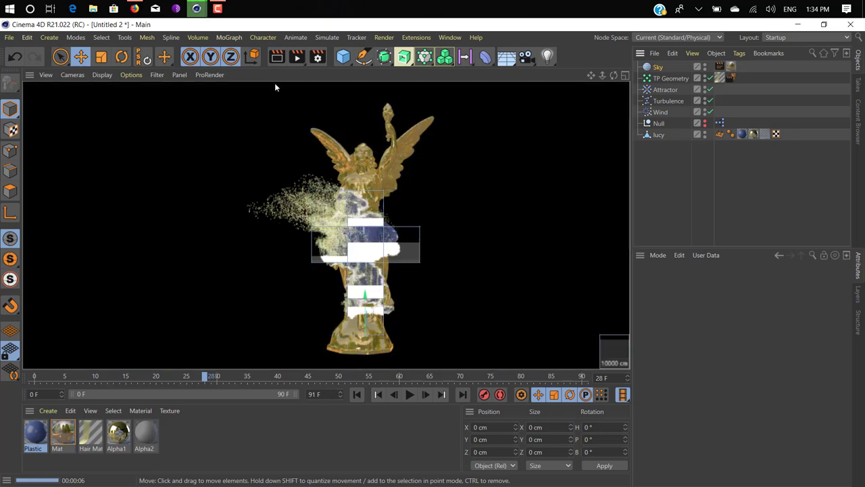
key(Escape)
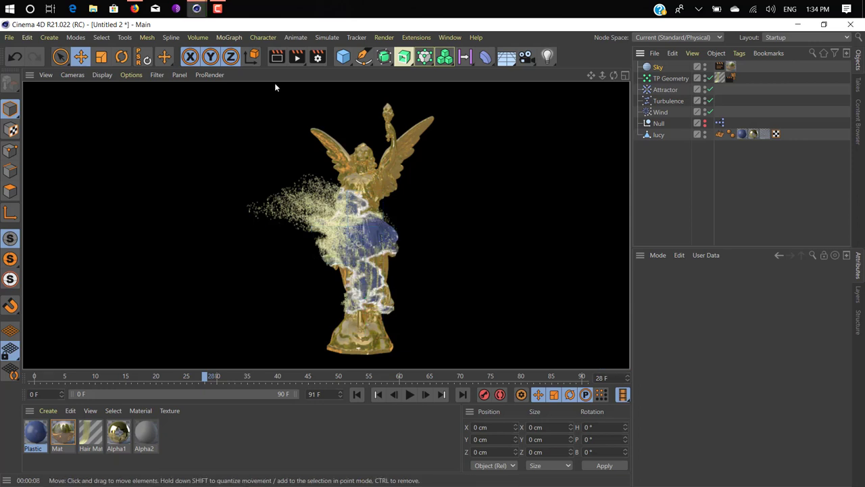
Remove the gradient texture from Alpha2's colour and set it to olive HSV 58/46/44.
double_click(146, 438)
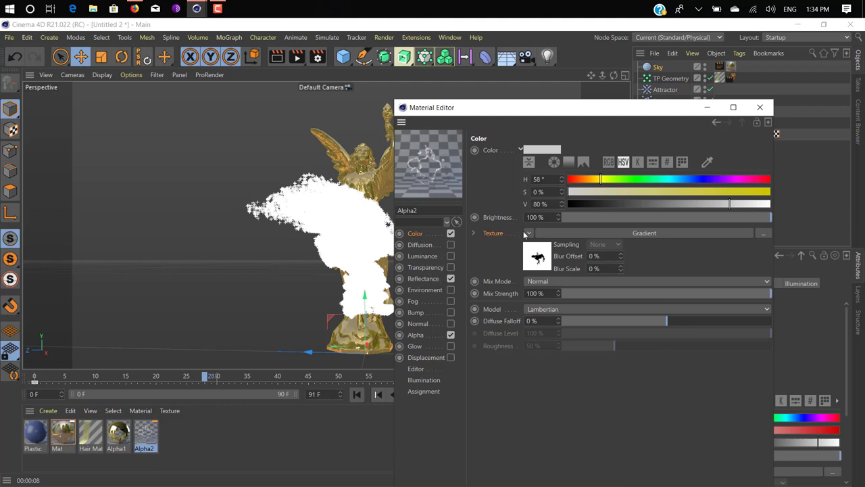
click(529, 232)
click(534, 173)
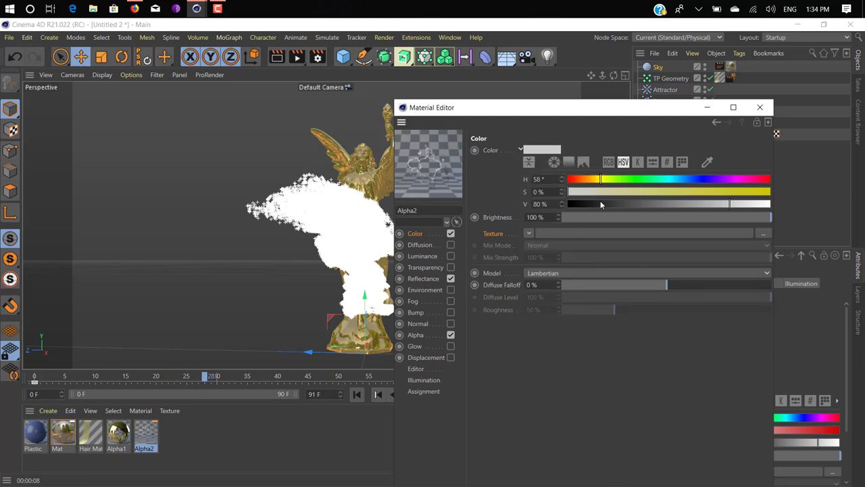
click(629, 203)
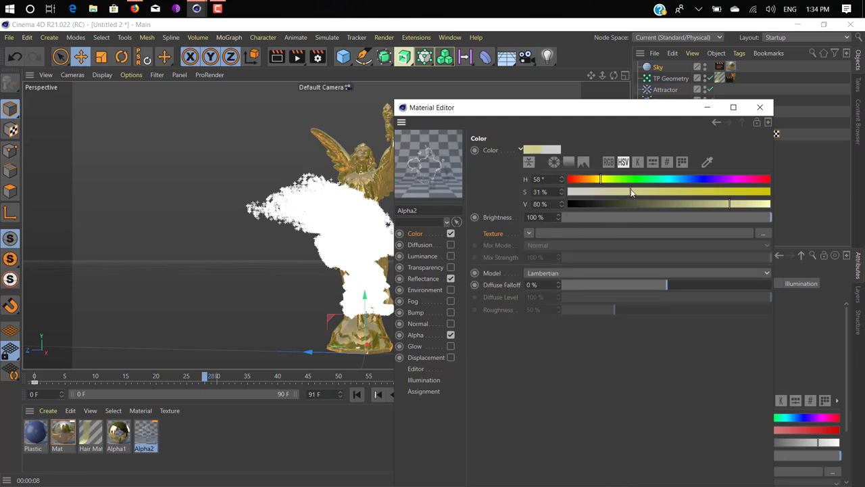
click(631, 192)
click(643, 204)
click(657, 192)
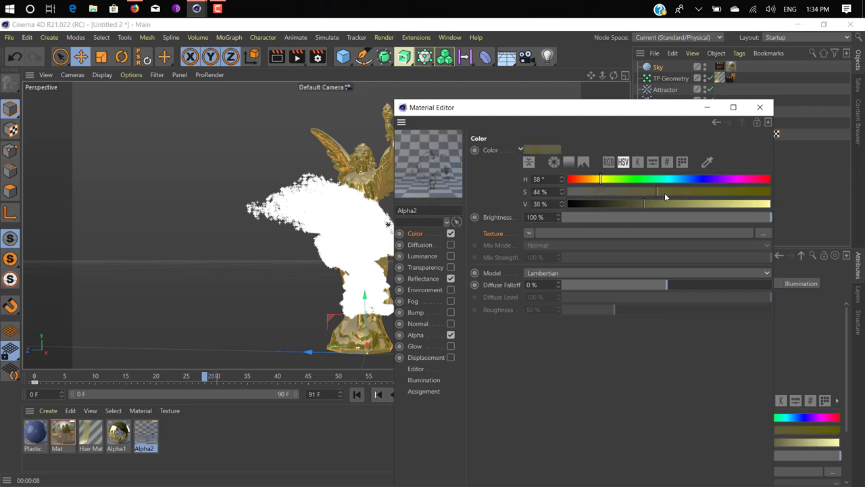
click(661, 193)
click(675, 204)
click(657, 205)
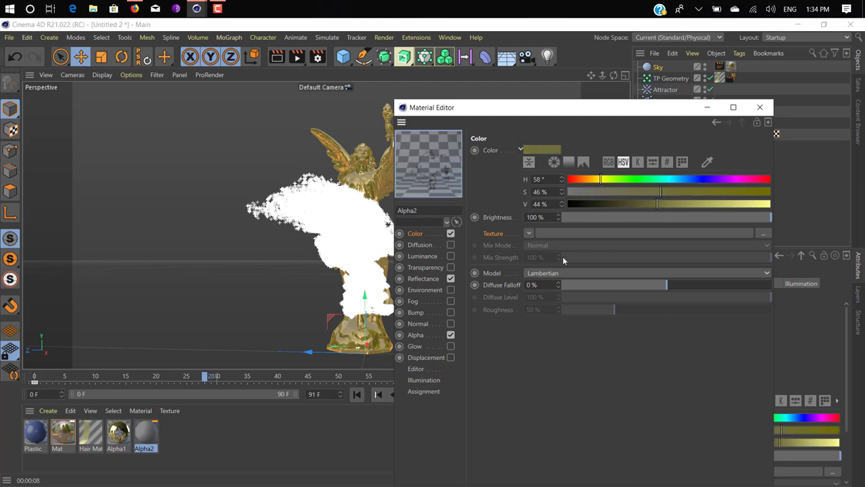
Replace Default Specular with a Reflection (Legacy) layer: Conductor Fresnel, Gold preset, 31% roughness.
click(430, 278)
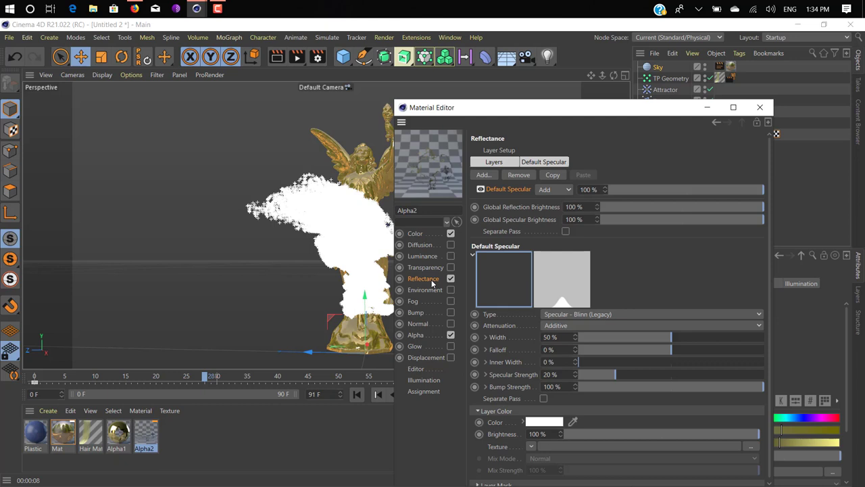
click(517, 175)
click(494, 175)
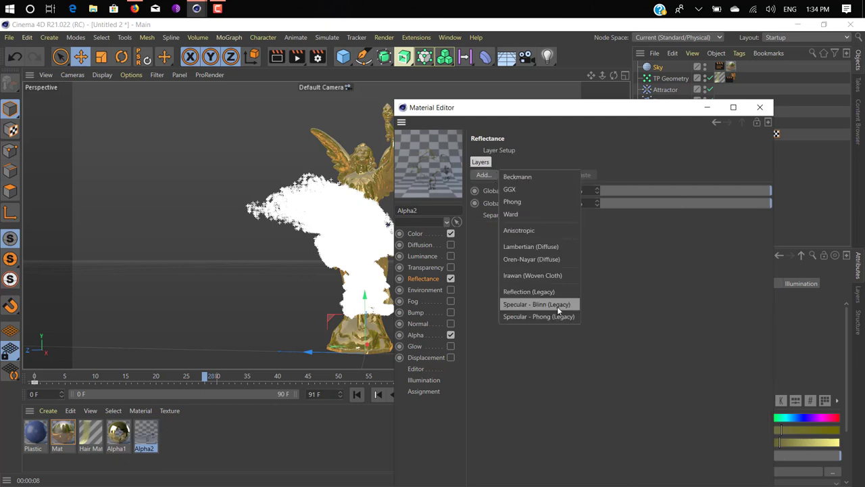
click(545, 290)
scroll(675, 275, down, 2)
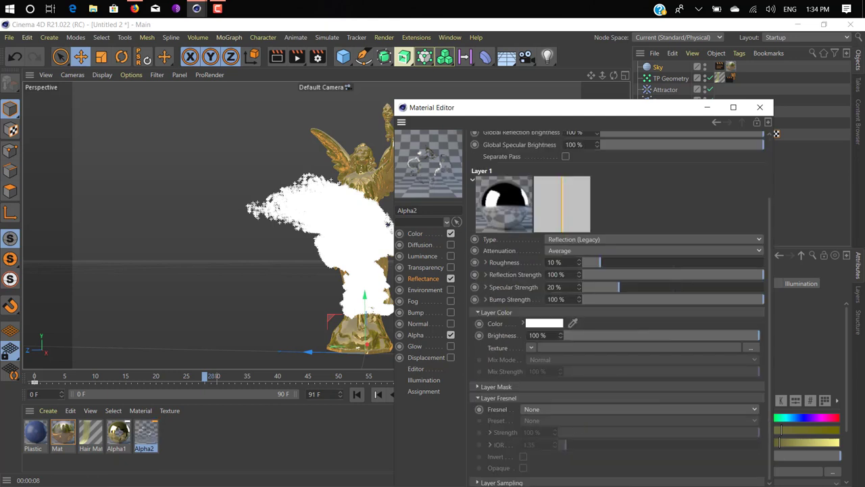
click(549, 409)
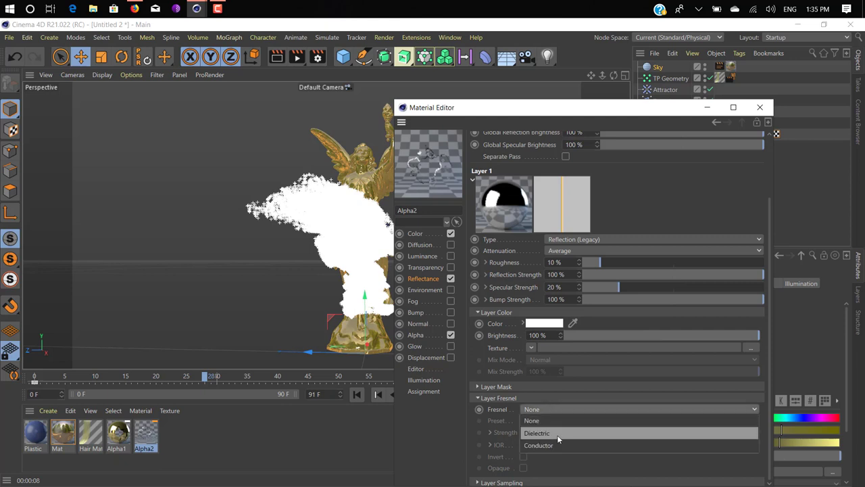
click(556, 443)
click(557, 421)
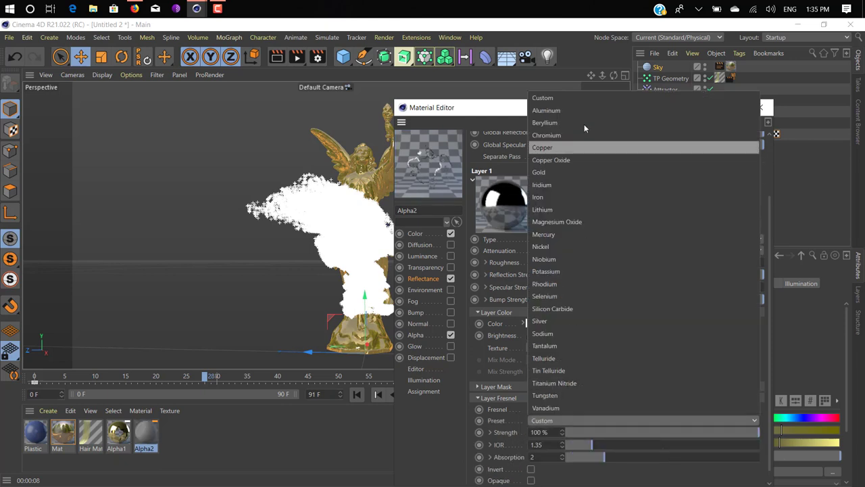
click(581, 174)
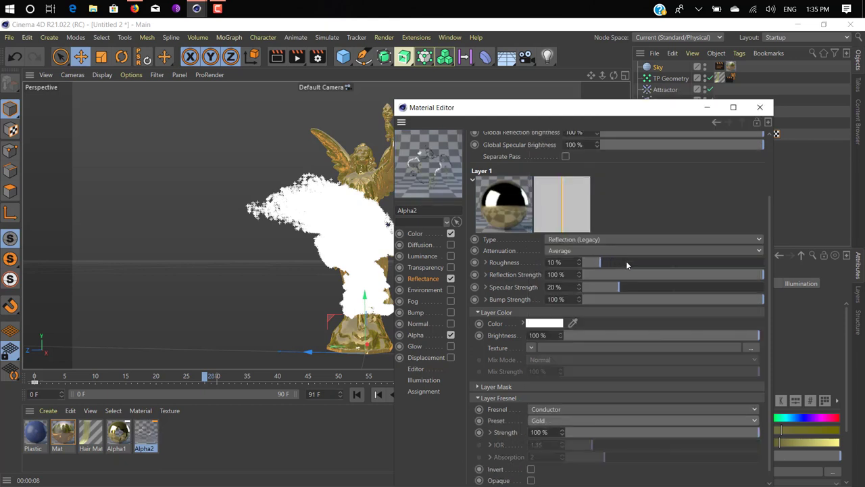
drag(620, 261, 641, 260)
Close the material editor and render the current frame in the viewport.
click(760, 107)
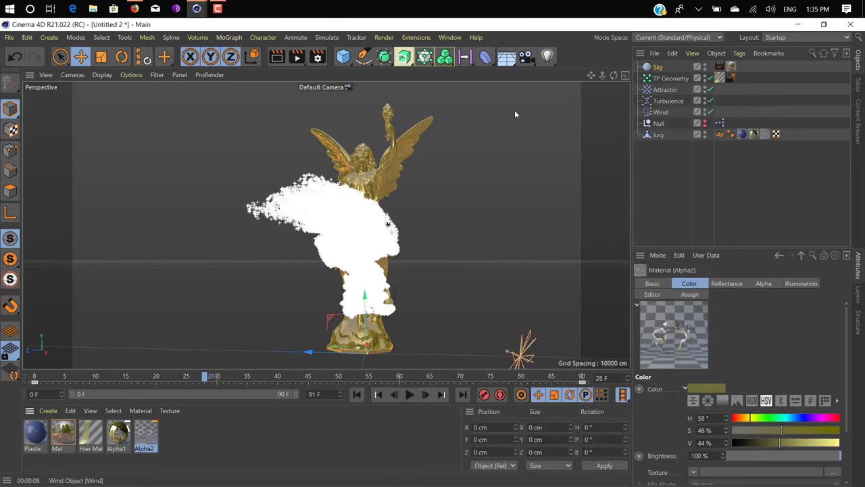
click(278, 59)
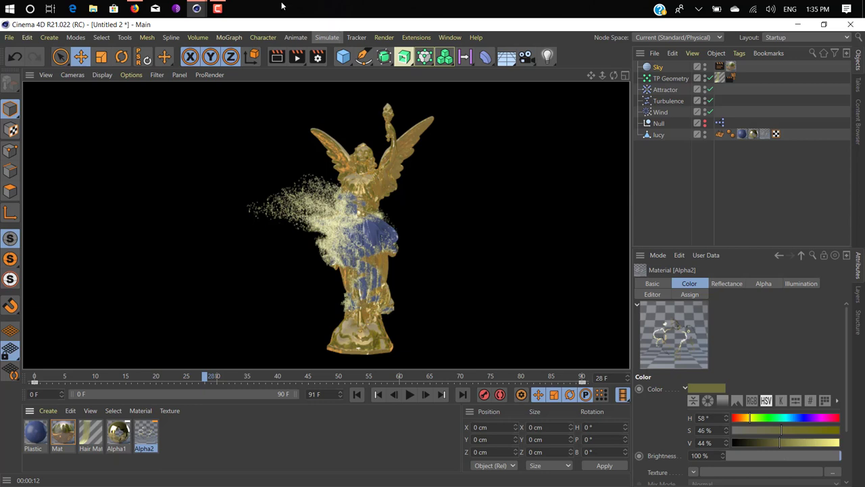
click(218, 8)
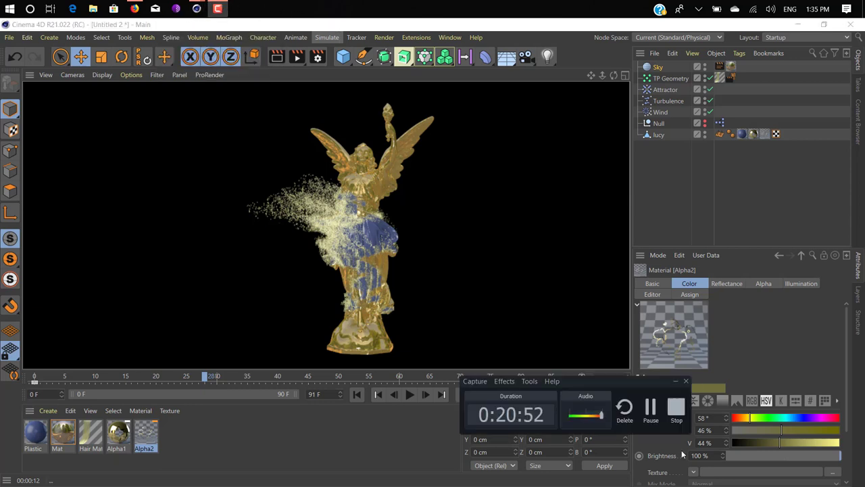